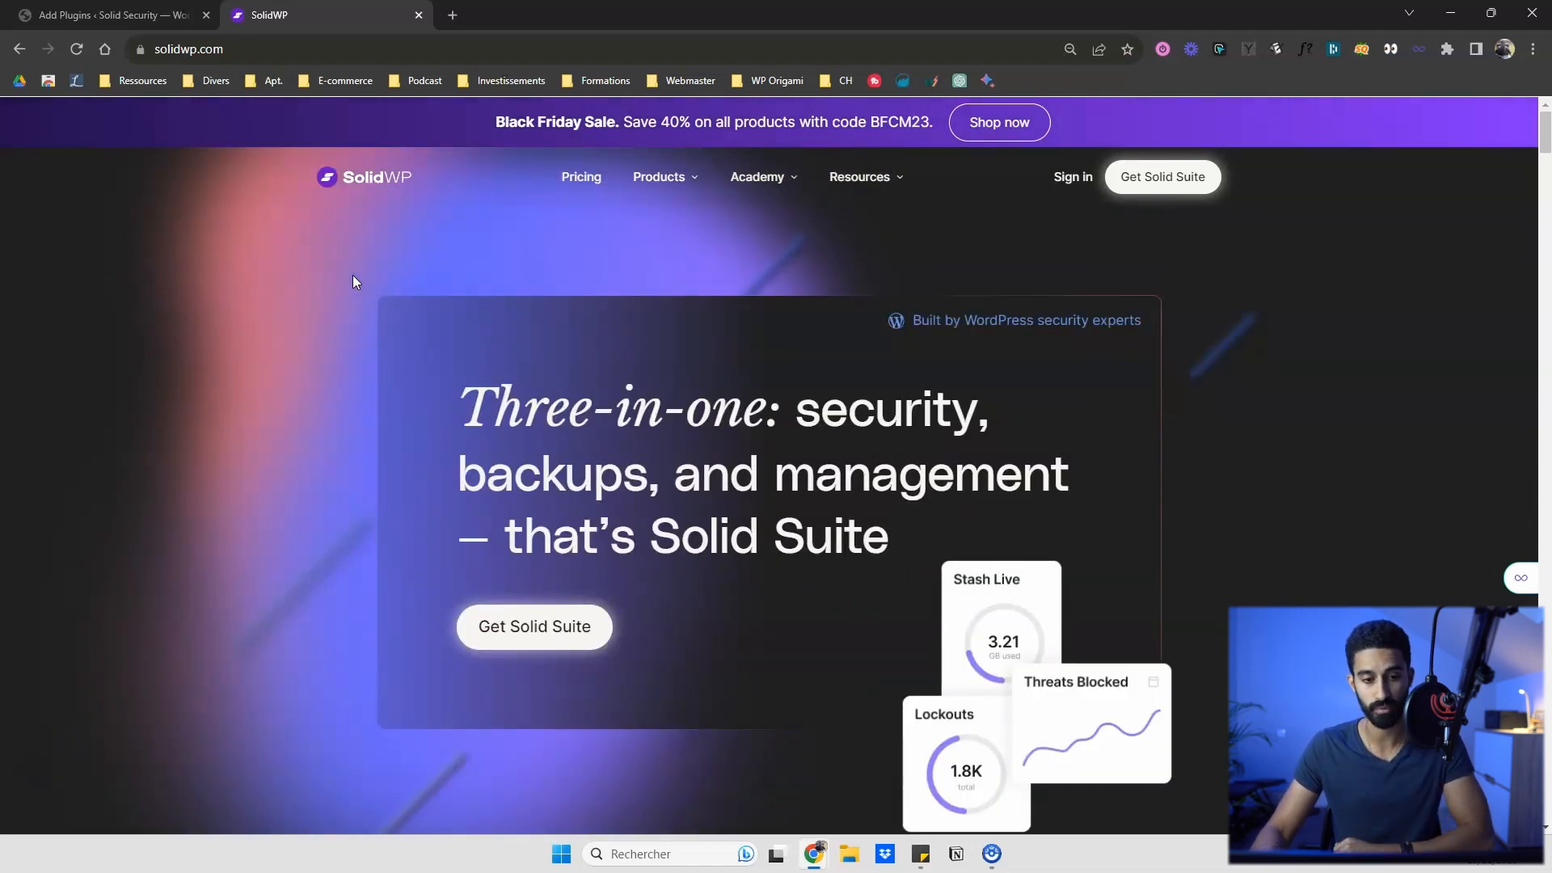
Step: Close the SolidWP website and install the Solid Security plugin by SolidWP from the WordPress plugin search results
mouse_move(657, 177)
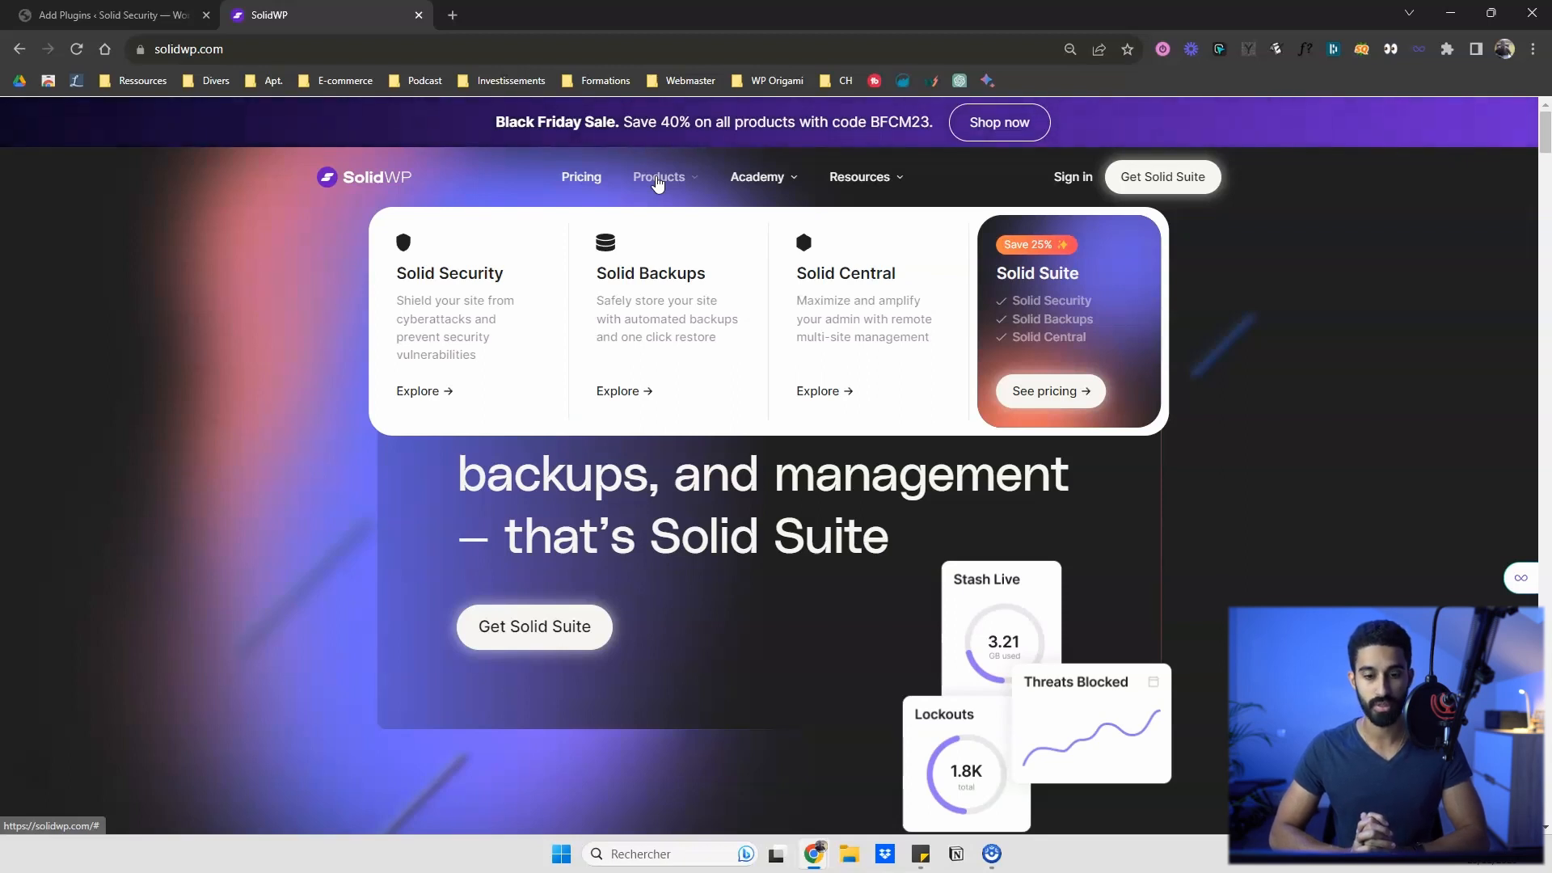
key(ctrl+w)
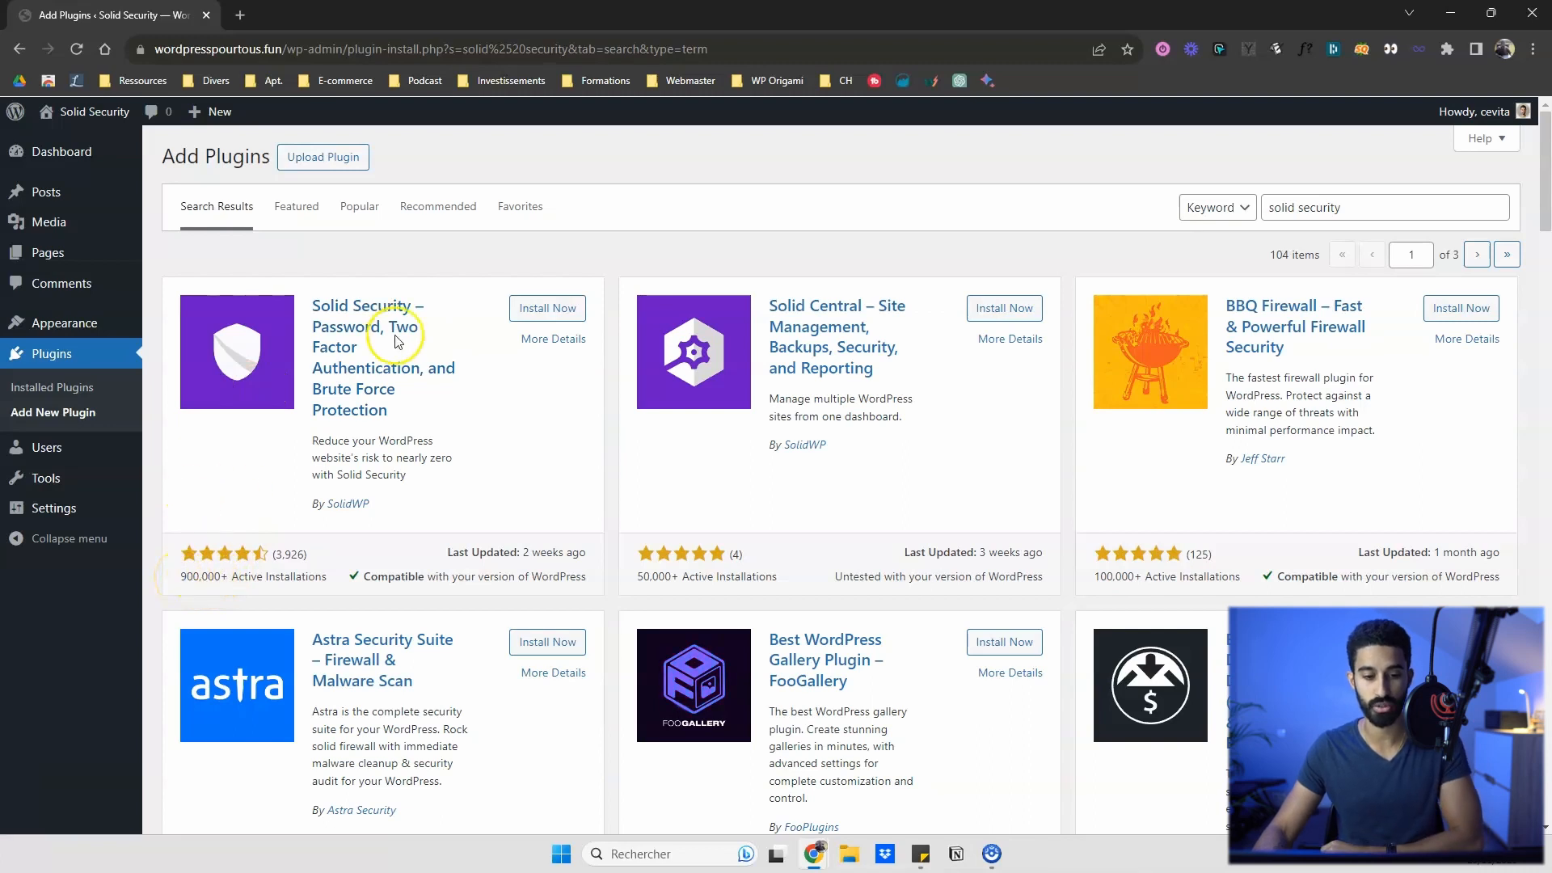
click(524, 310)
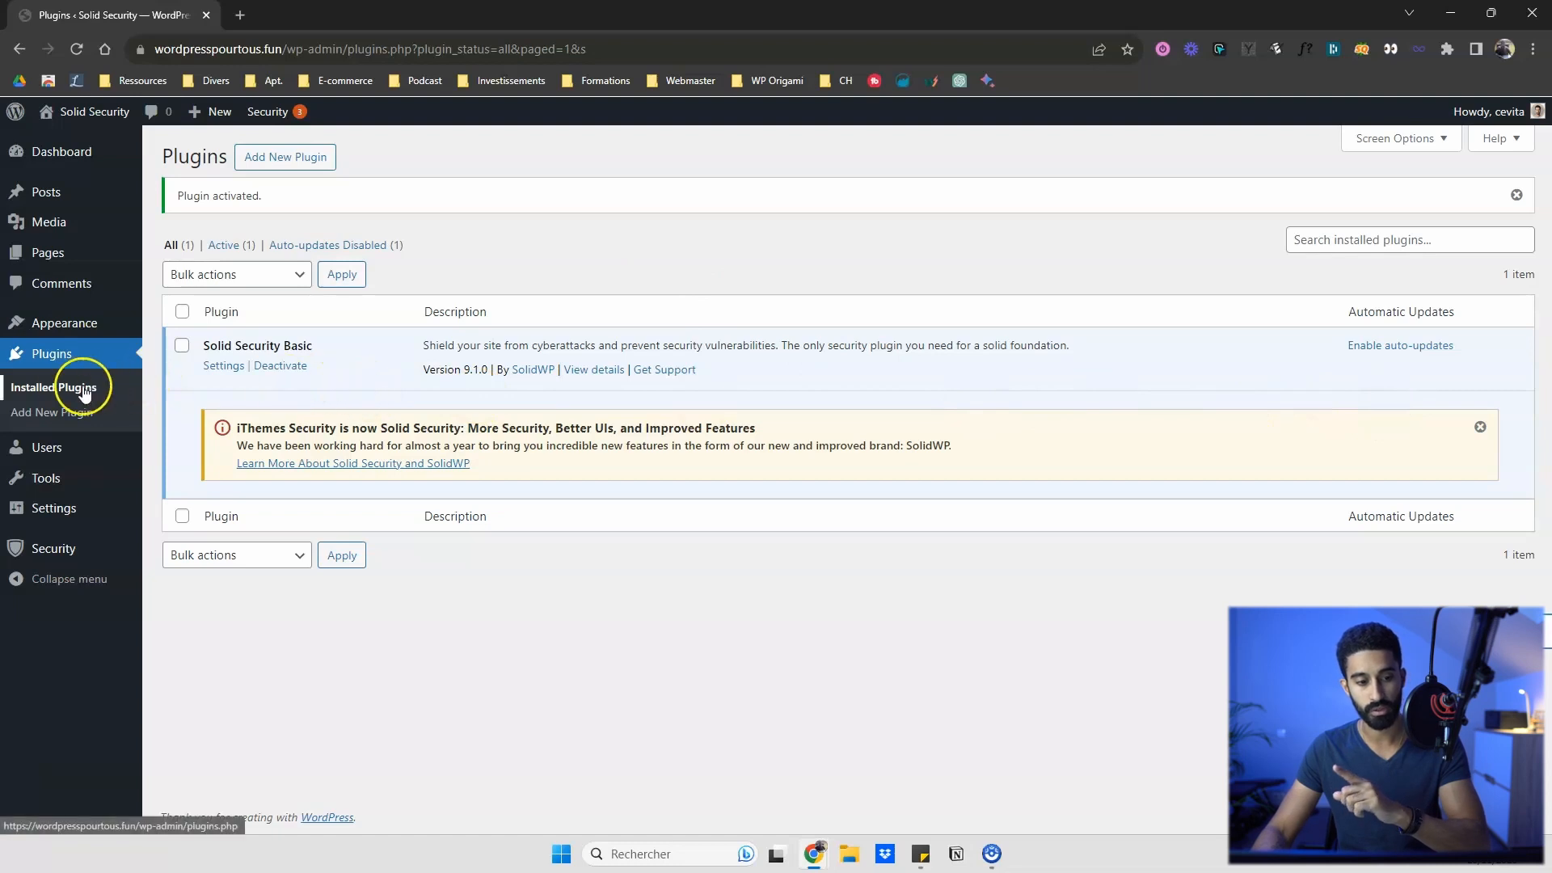
Step: Start the Solid Security setup and choose Brochure as the website type
mouse_move(50, 544)
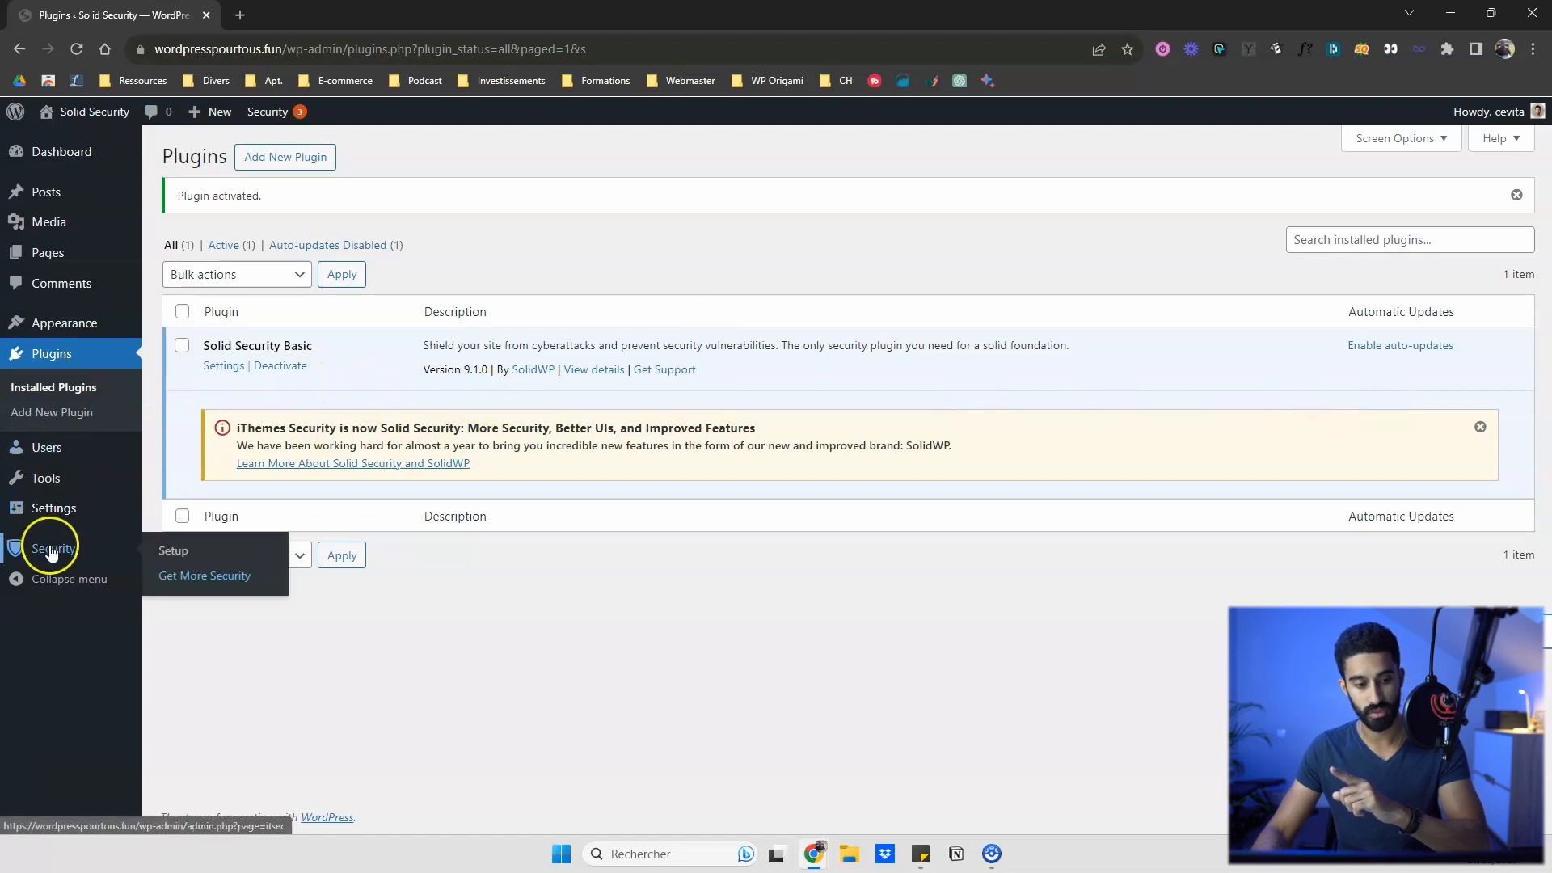
click(181, 558)
scroll(509, 345, down, 2)
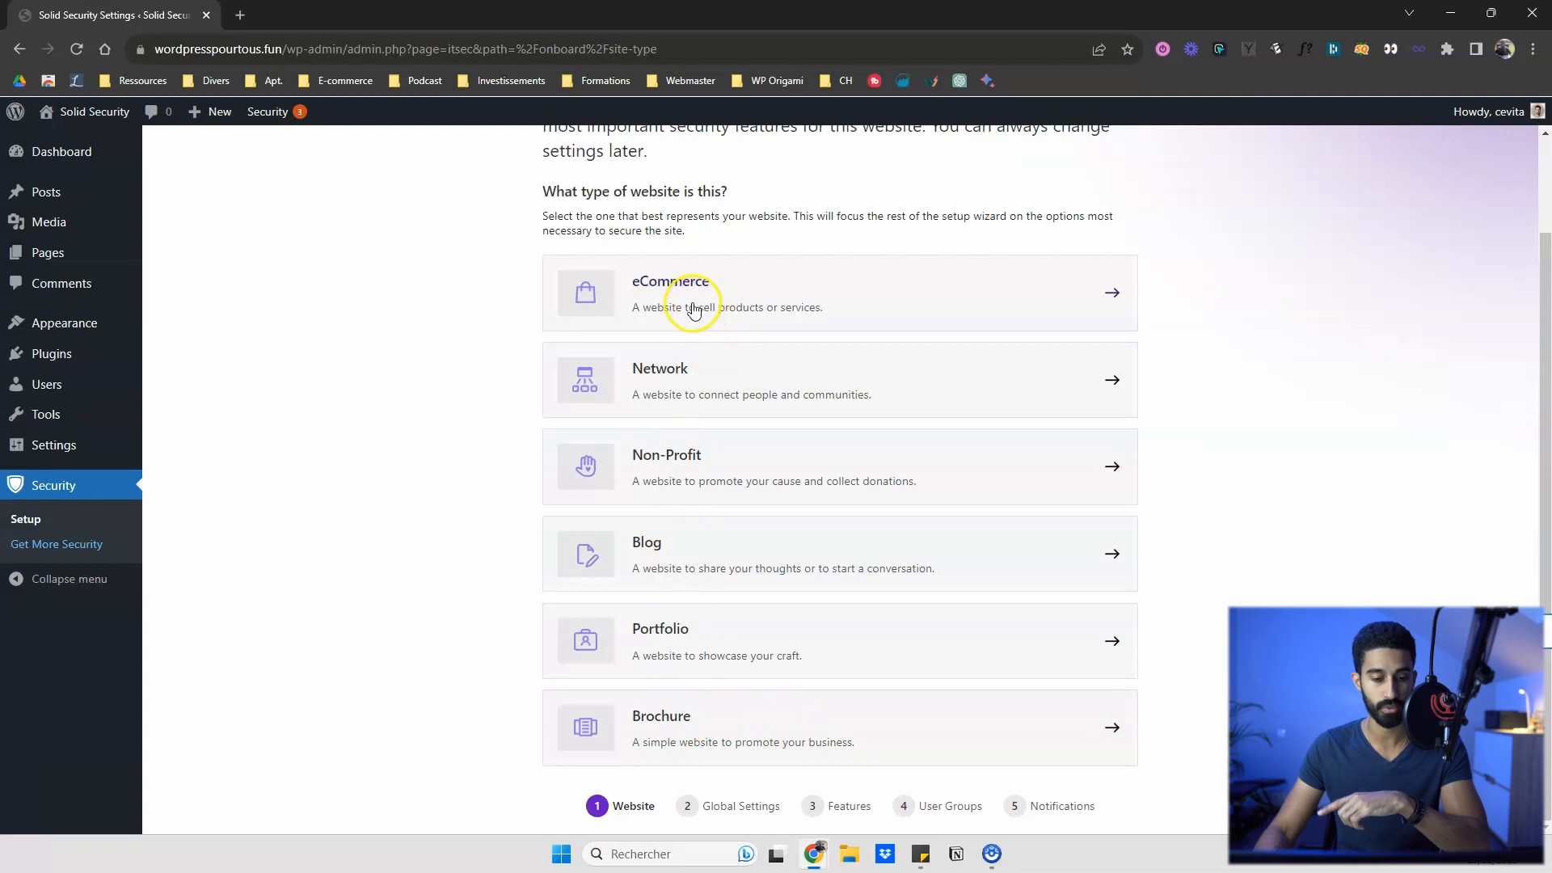
click(679, 731)
Step: Enable Security Check Pro and continue to the site owner question
click(628, 465)
click(649, 553)
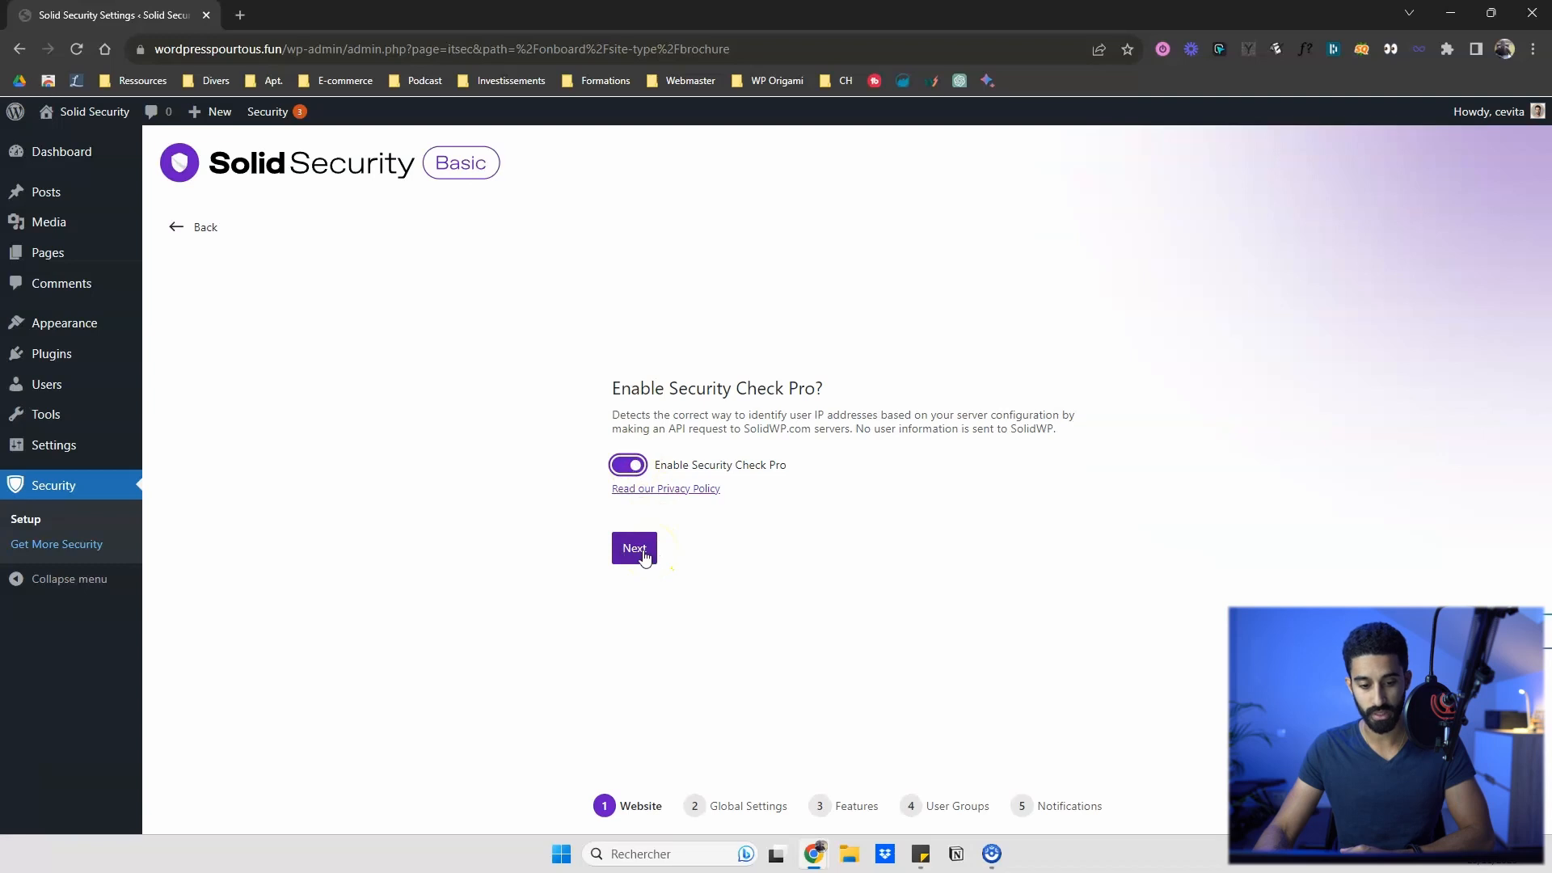
click(640, 552)
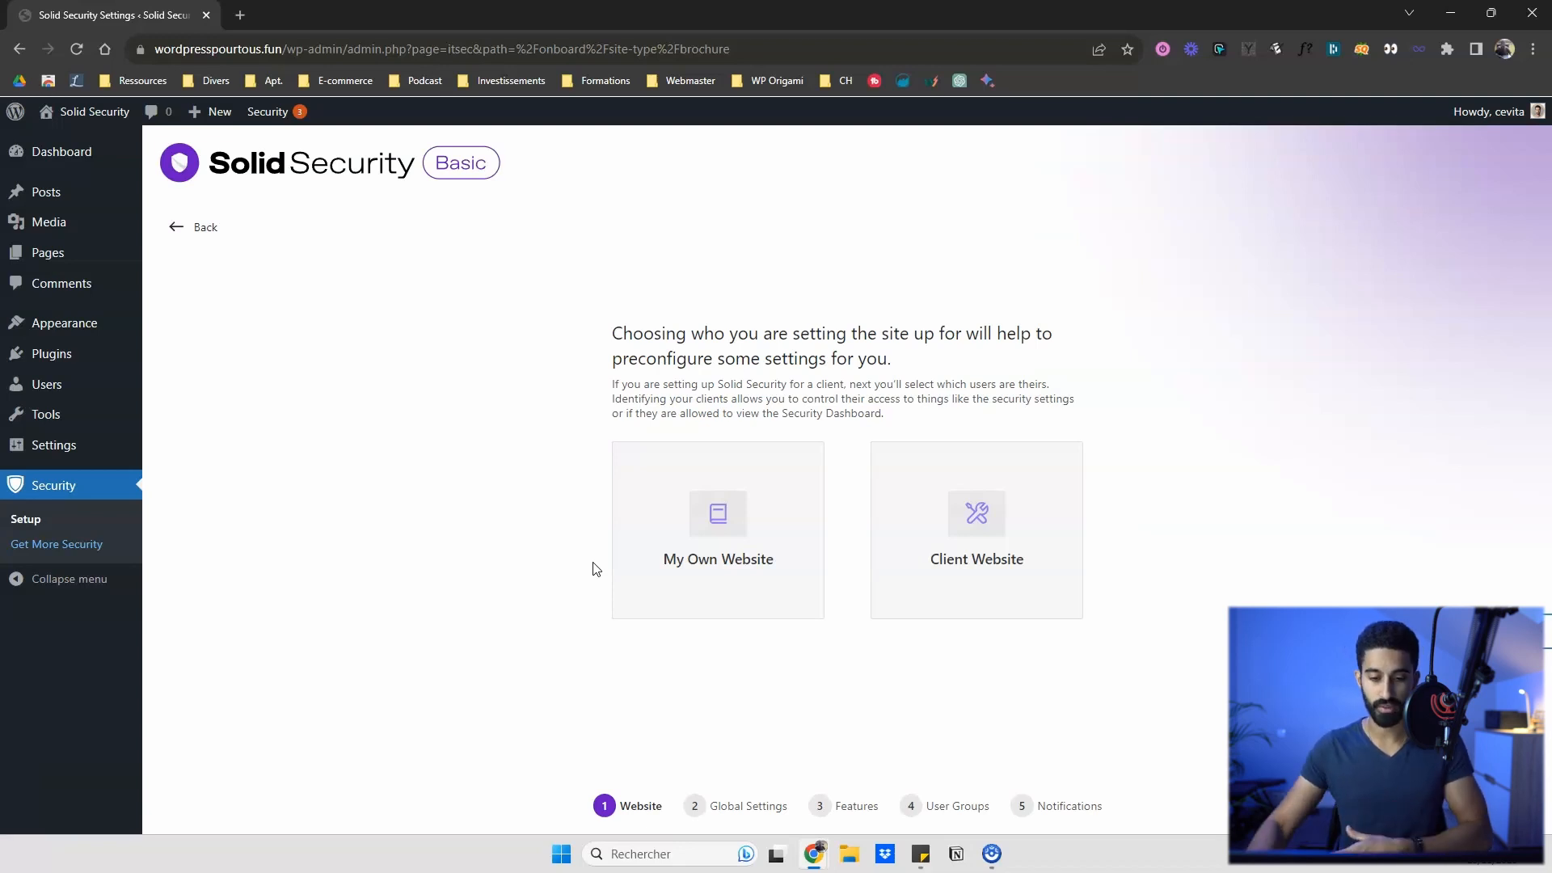
Step: Set the site up as My Own Website, enforce a password policy for its users, and continue to Global Settings
click(718, 519)
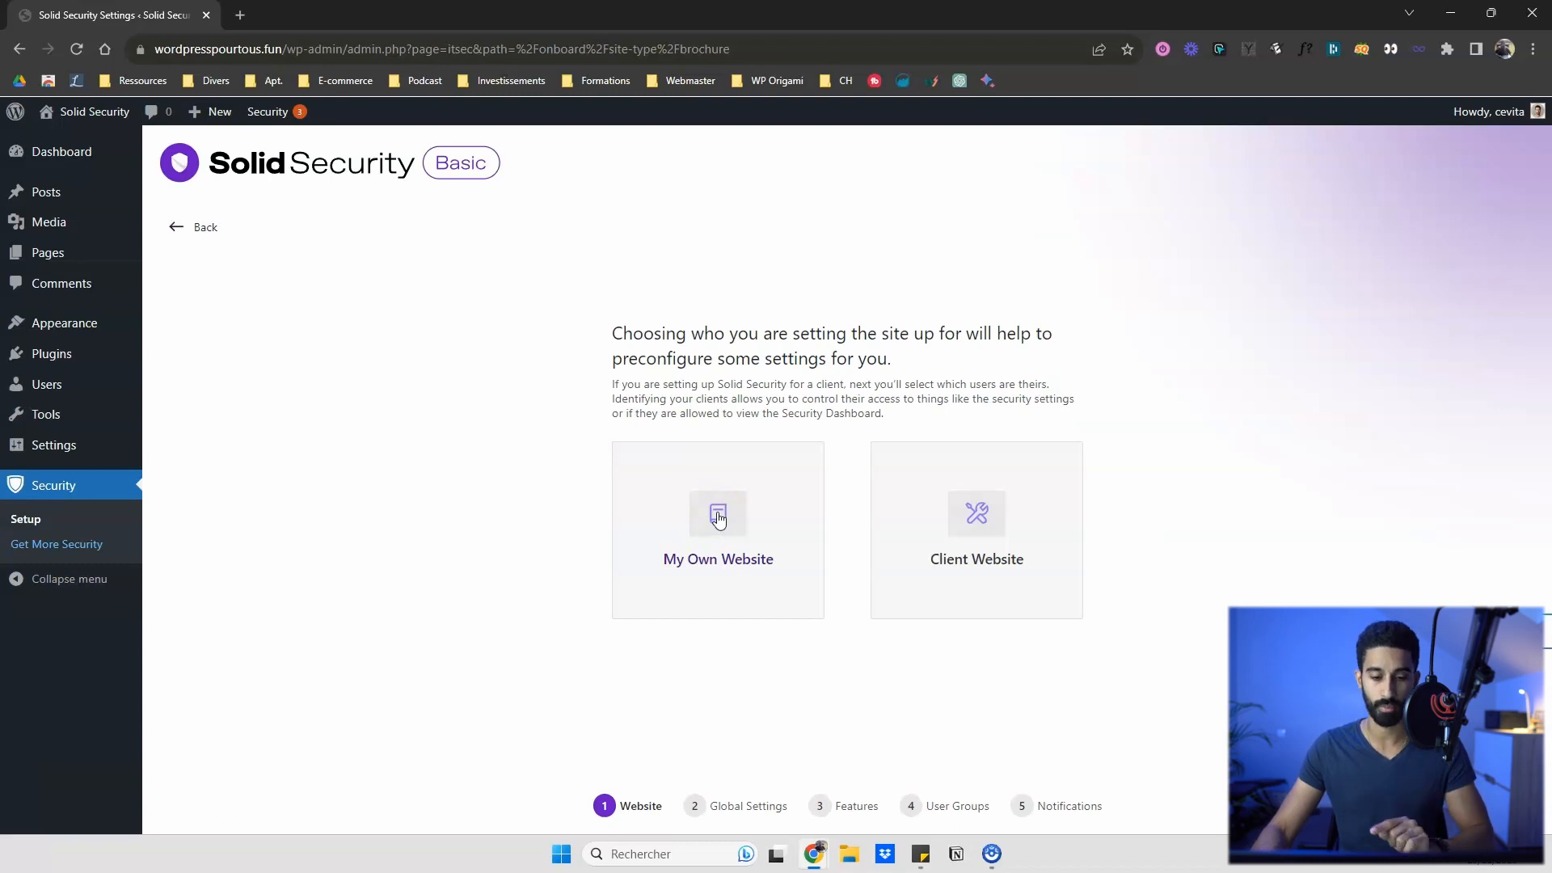
click(718, 521)
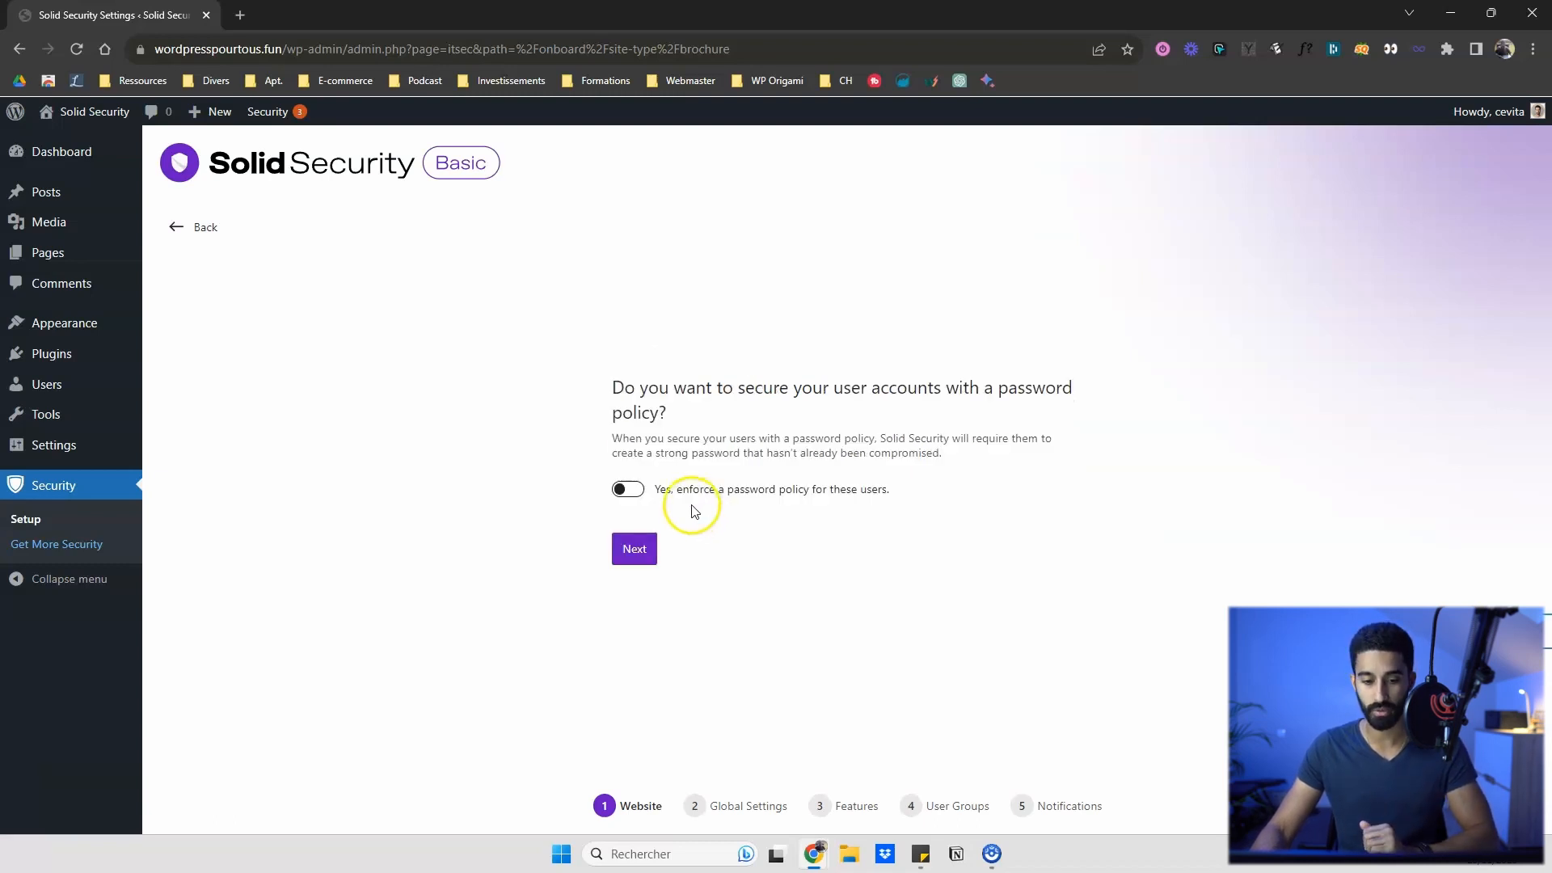
click(626, 490)
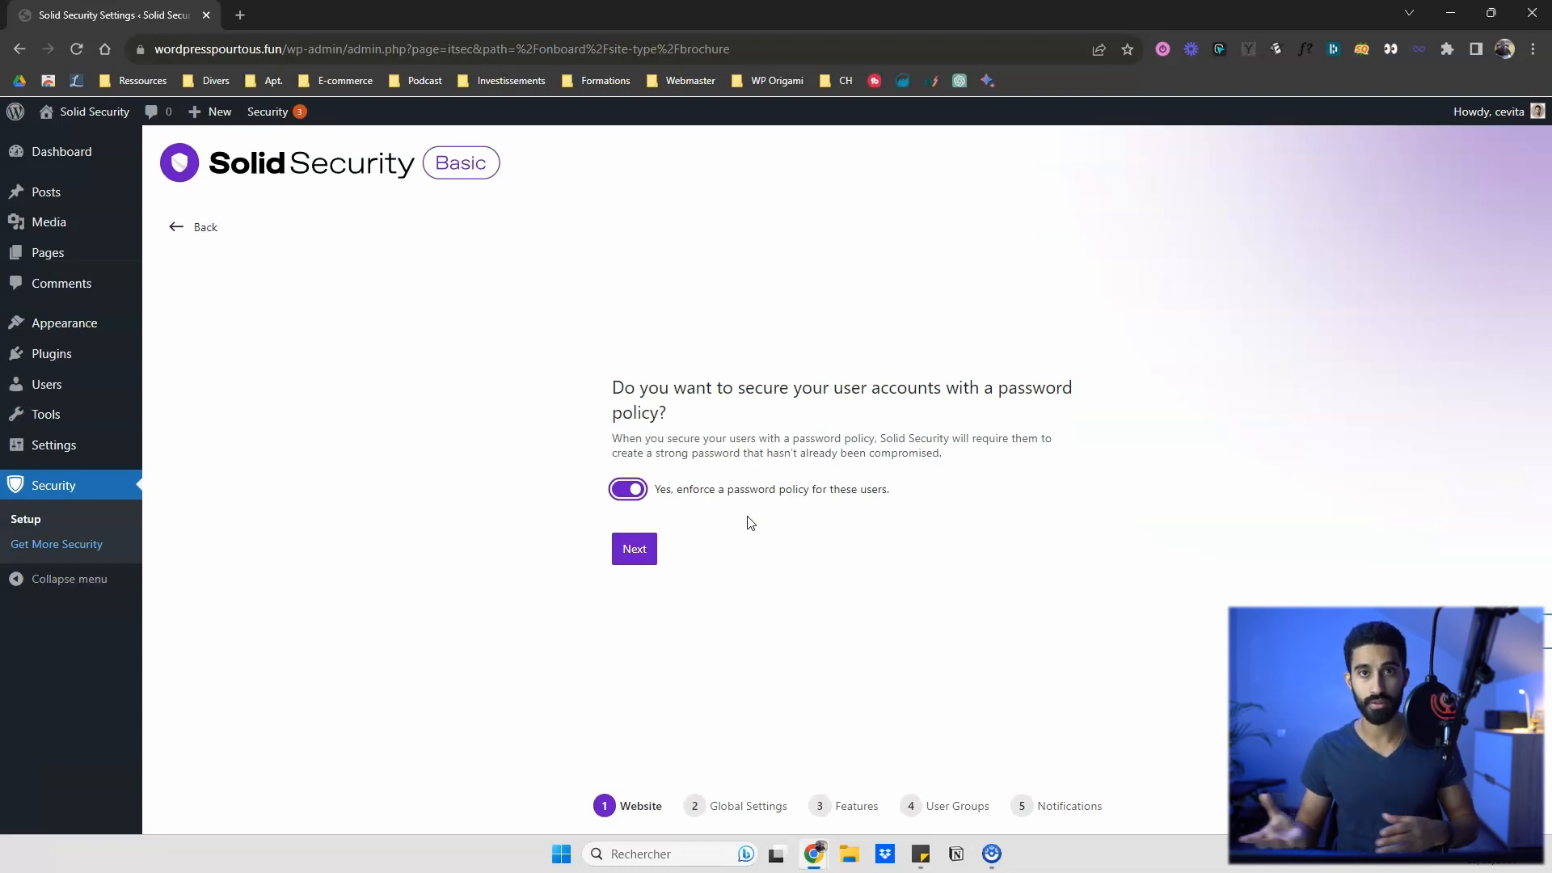
click(630, 547)
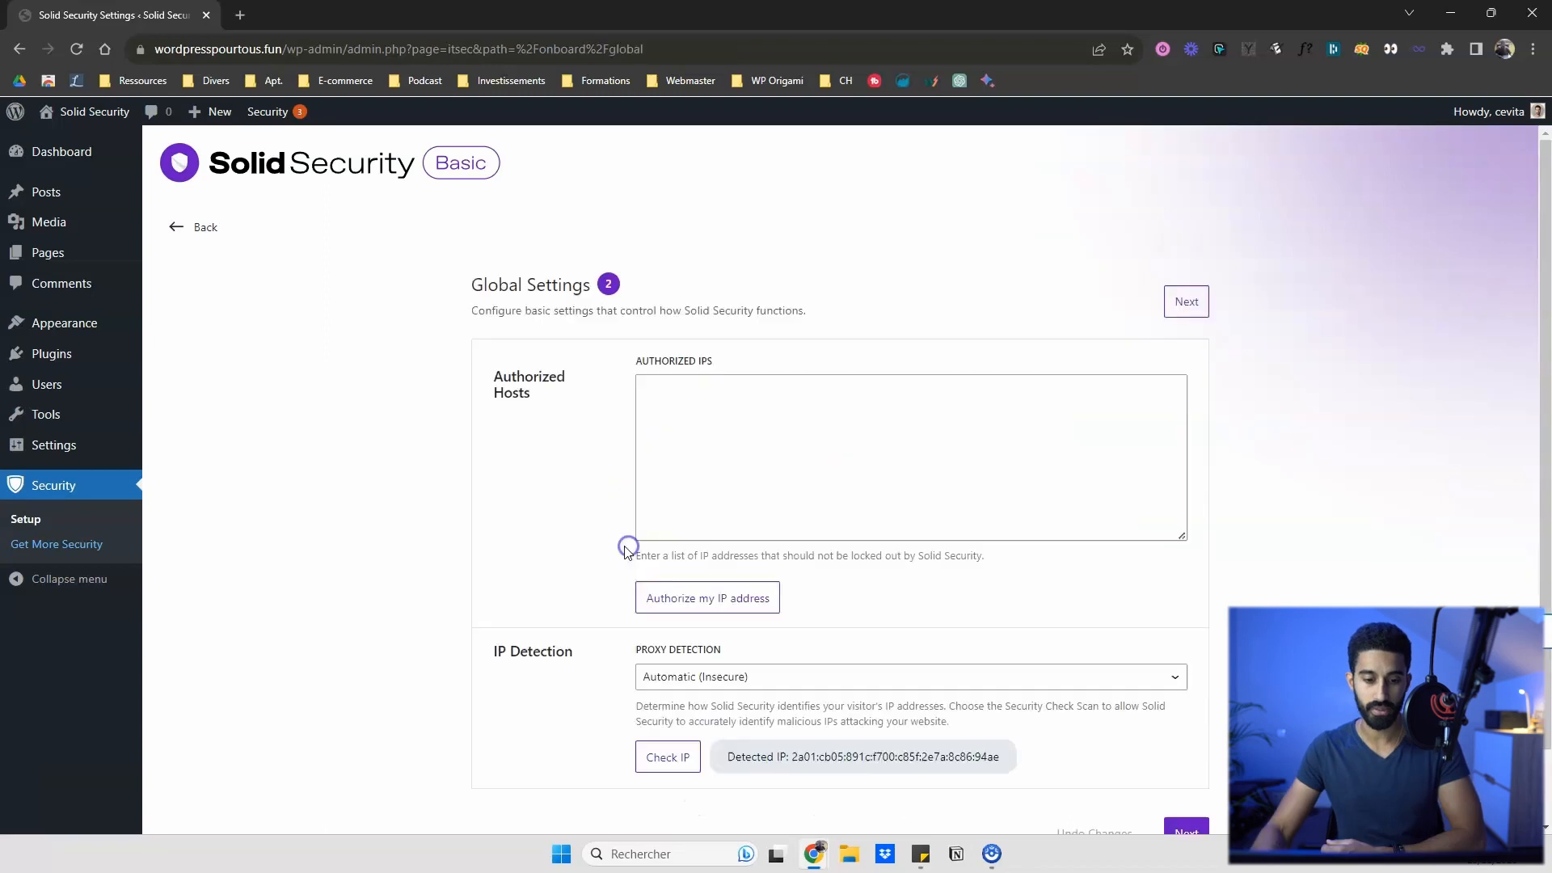
Step: Authorize your own IP address in the Global Settings and continue to the Features stage
scroll(461, 447, down, 1)
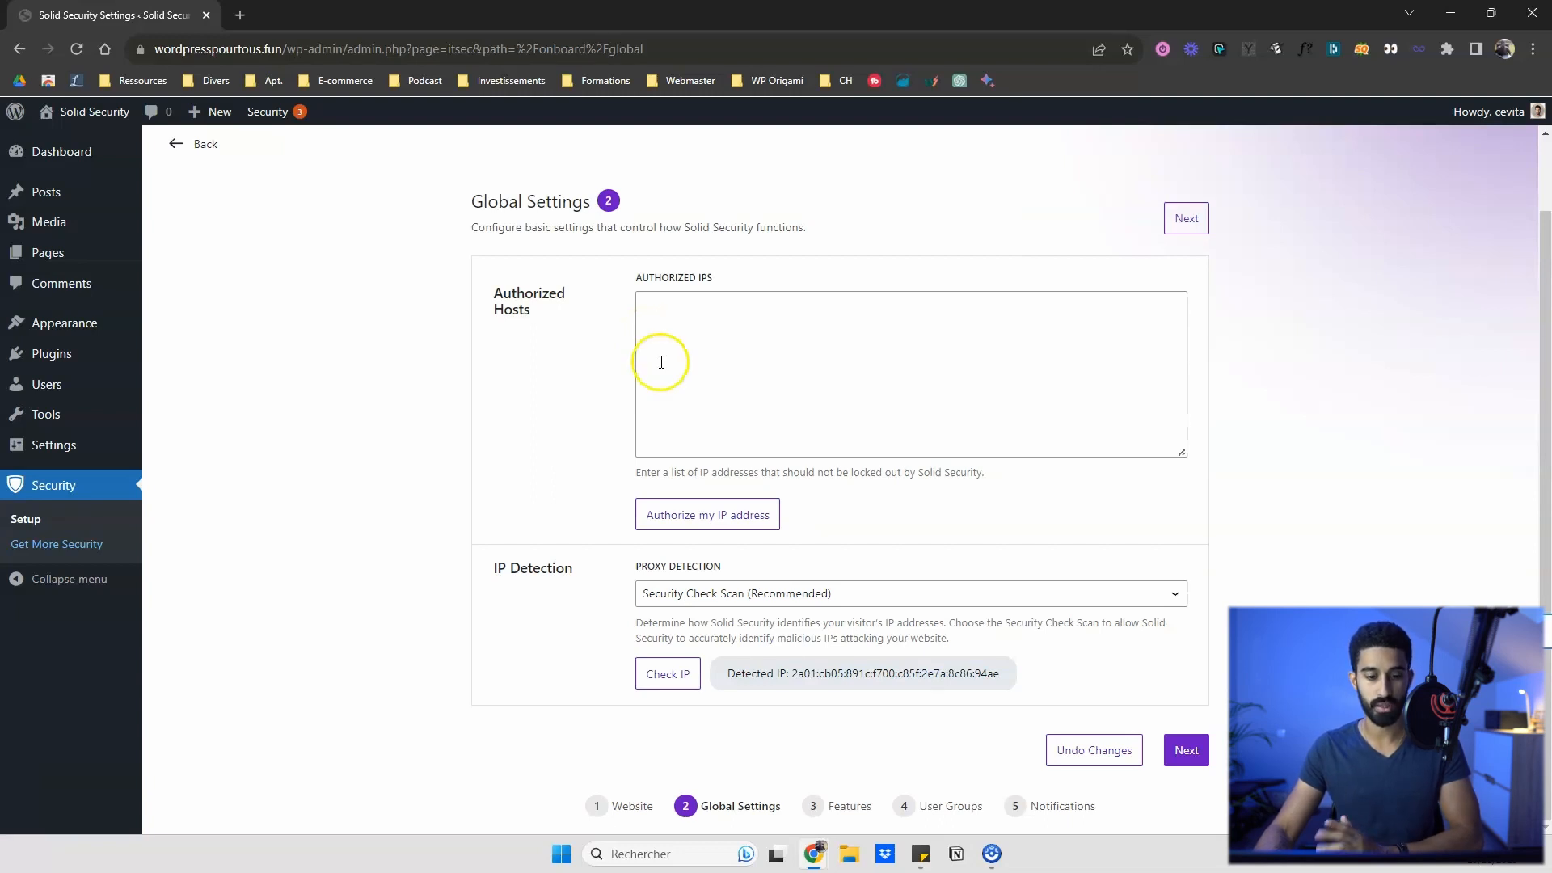
click(691, 518)
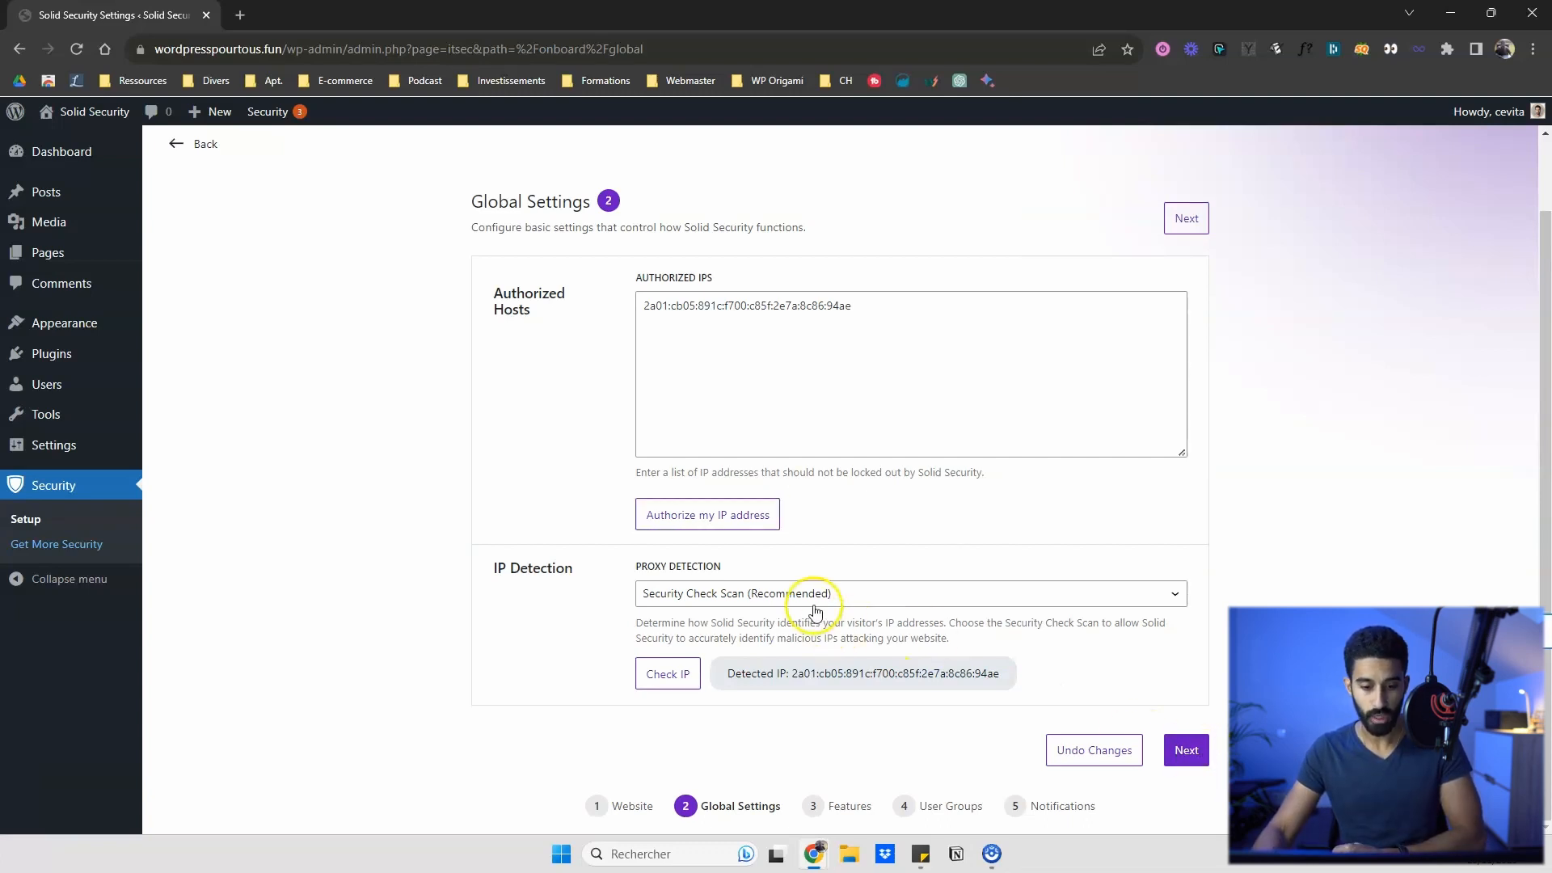
click(814, 610)
click(599, 617)
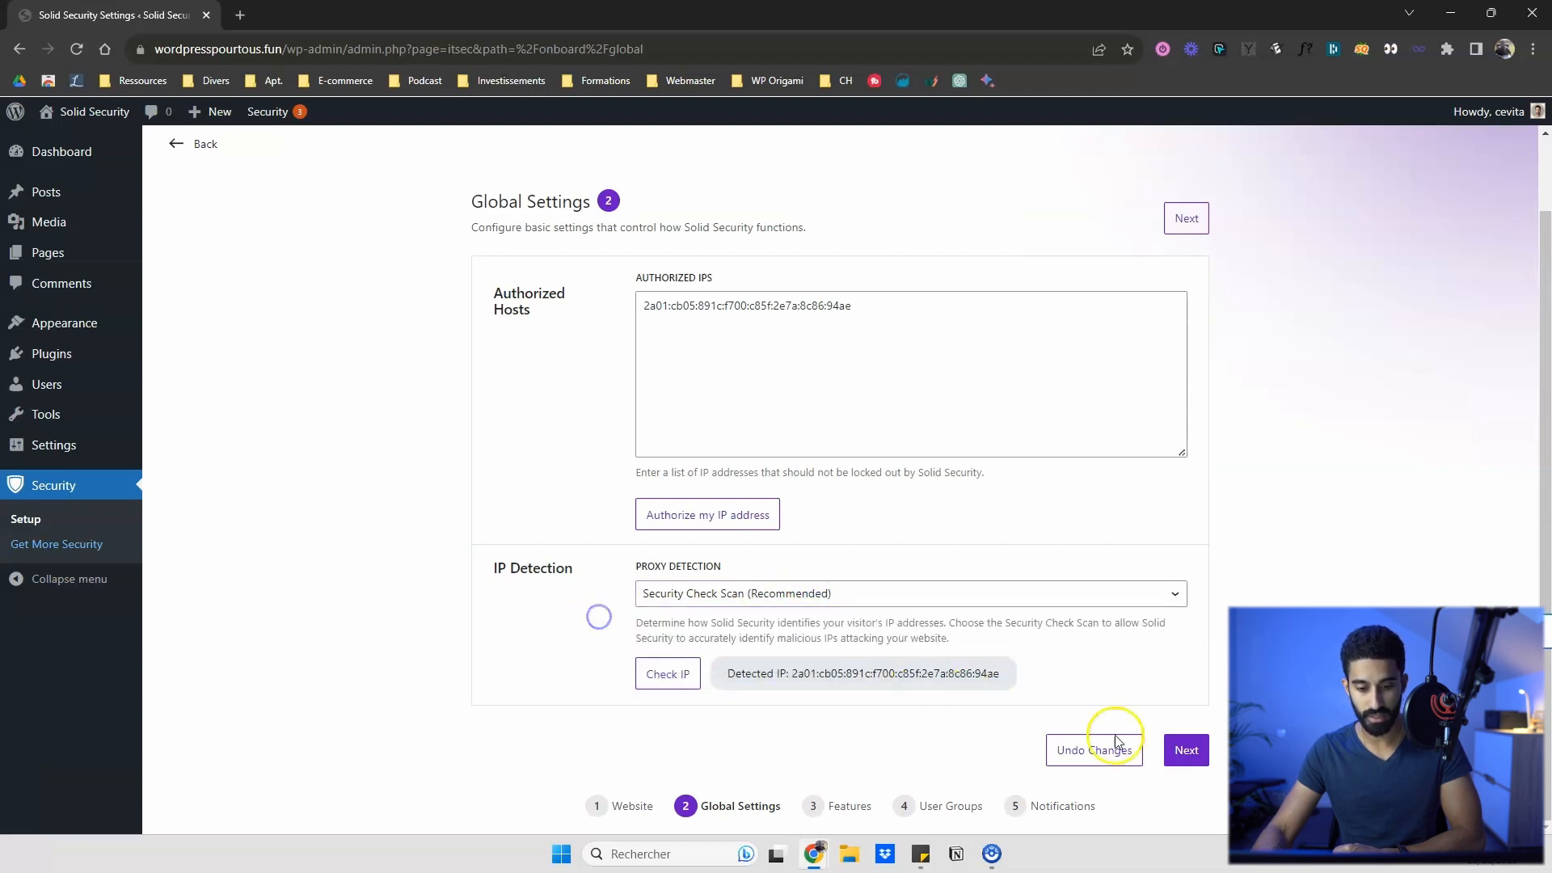
click(1186, 750)
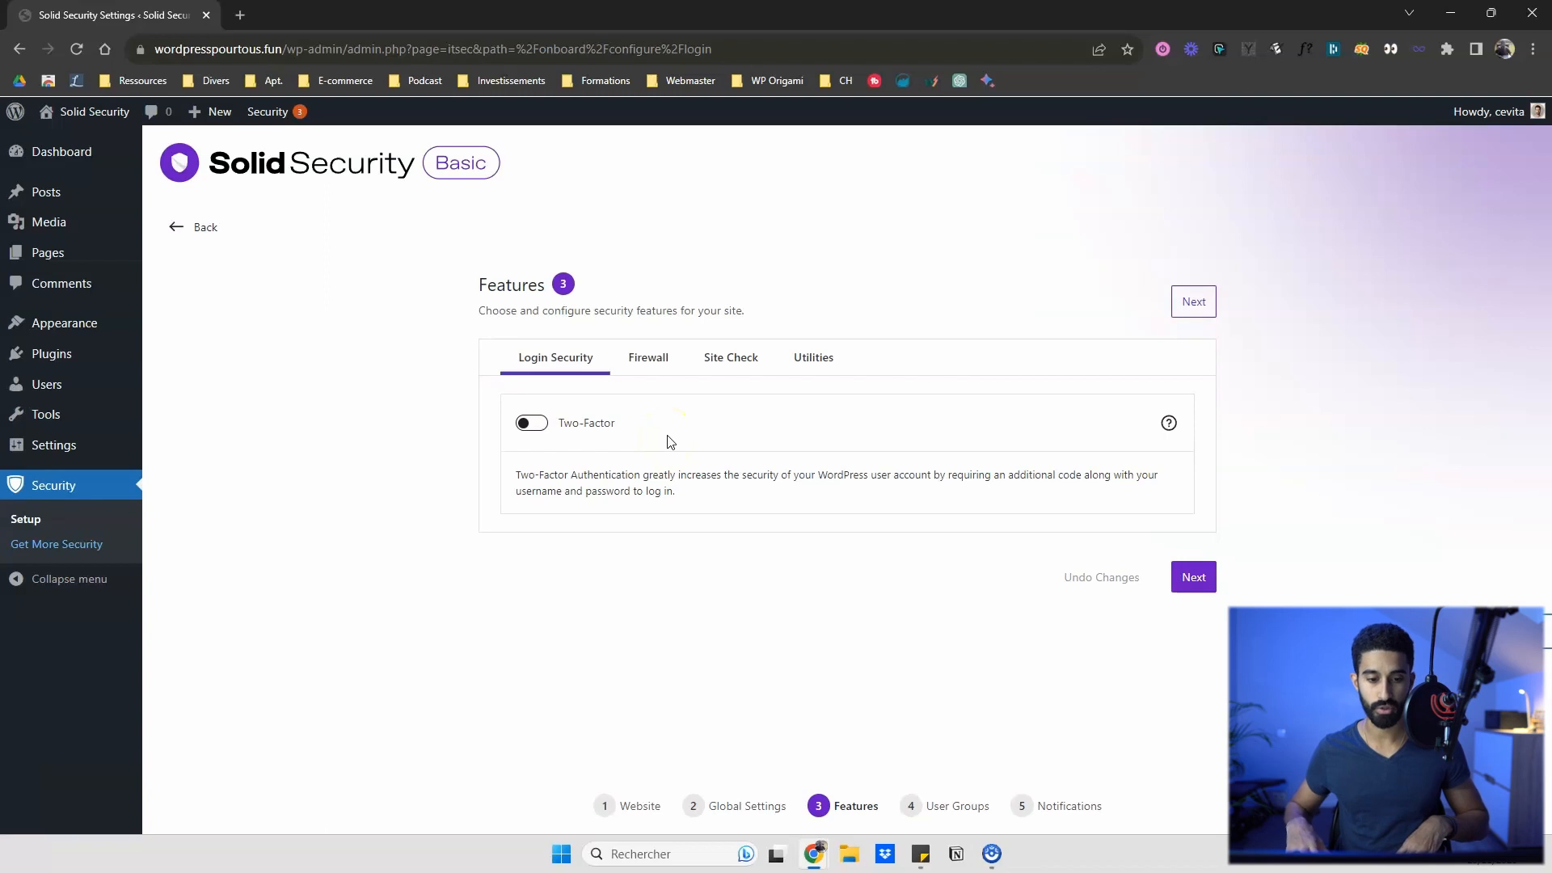
Step: Enable Two-Factor under the login security features and review the firewall features
click(527, 428)
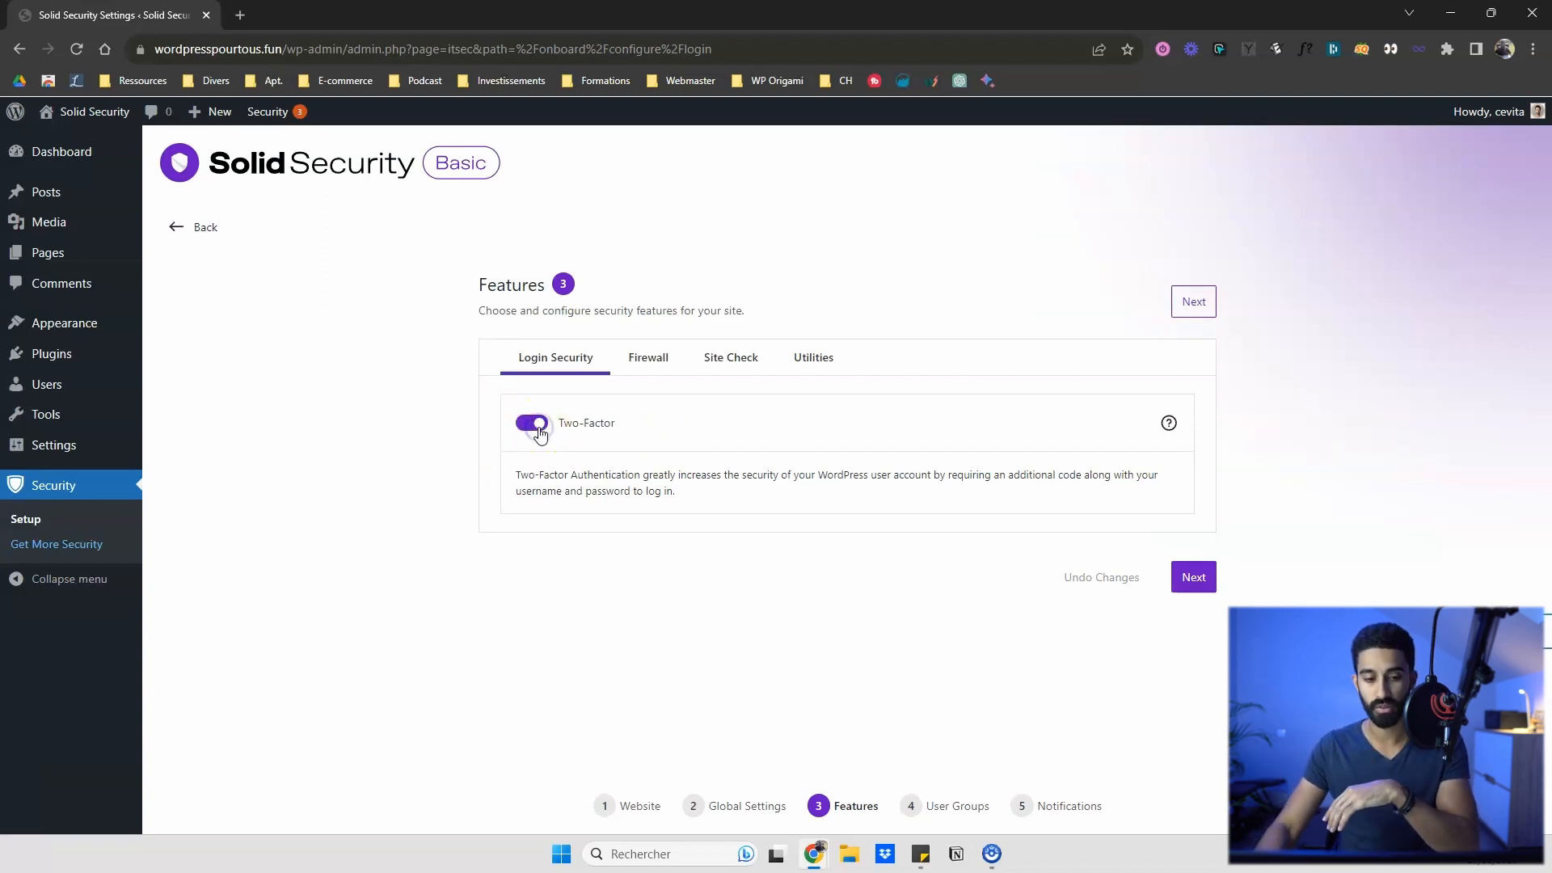
click(462, 469)
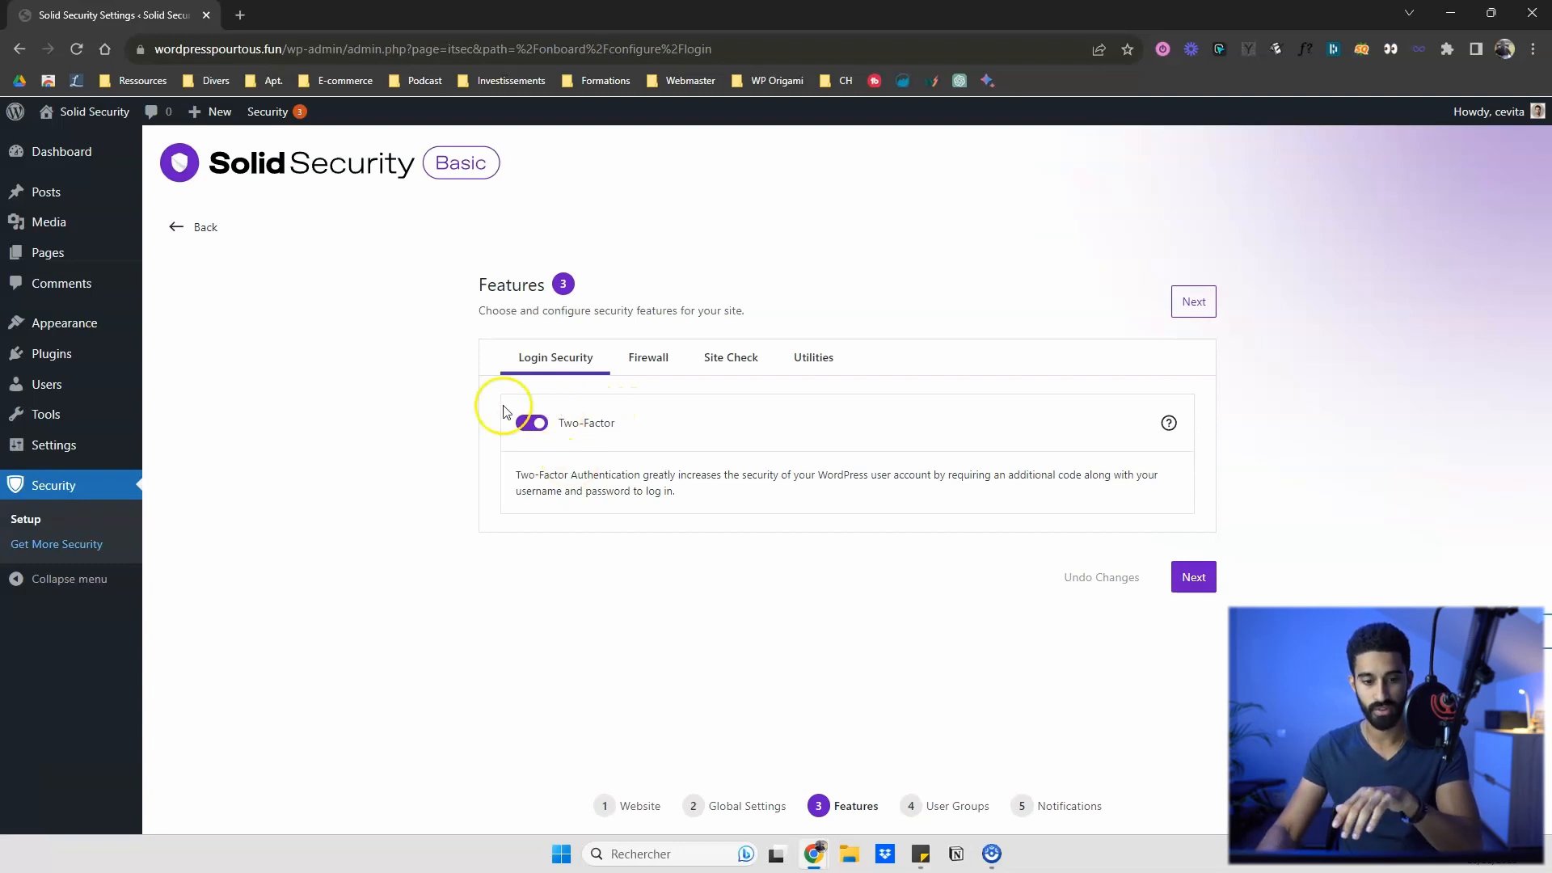
click(649, 358)
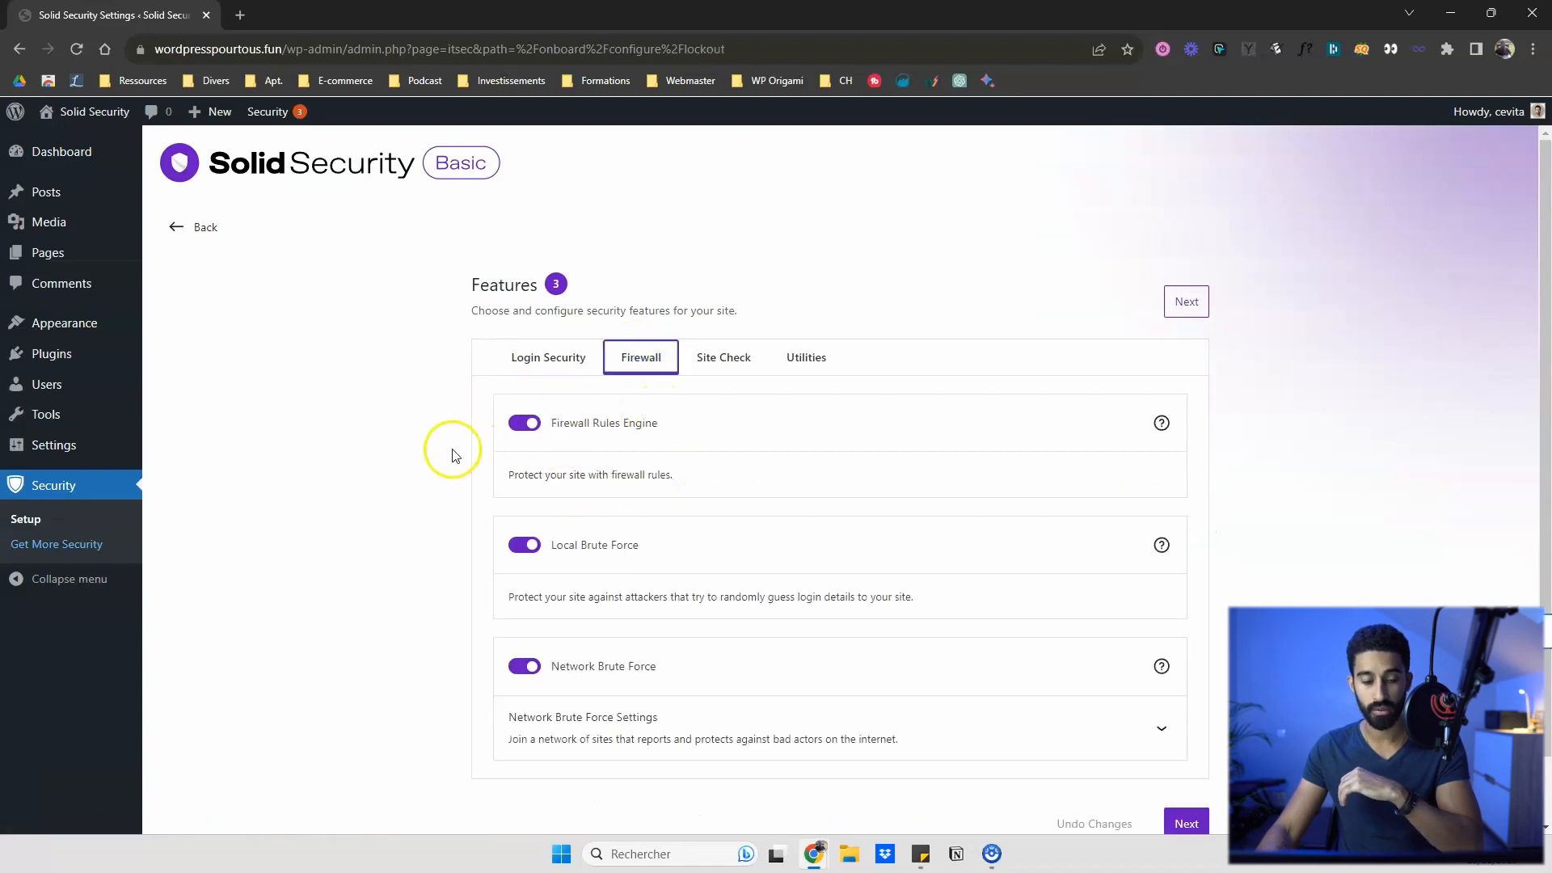
scroll(451, 450, down, 1)
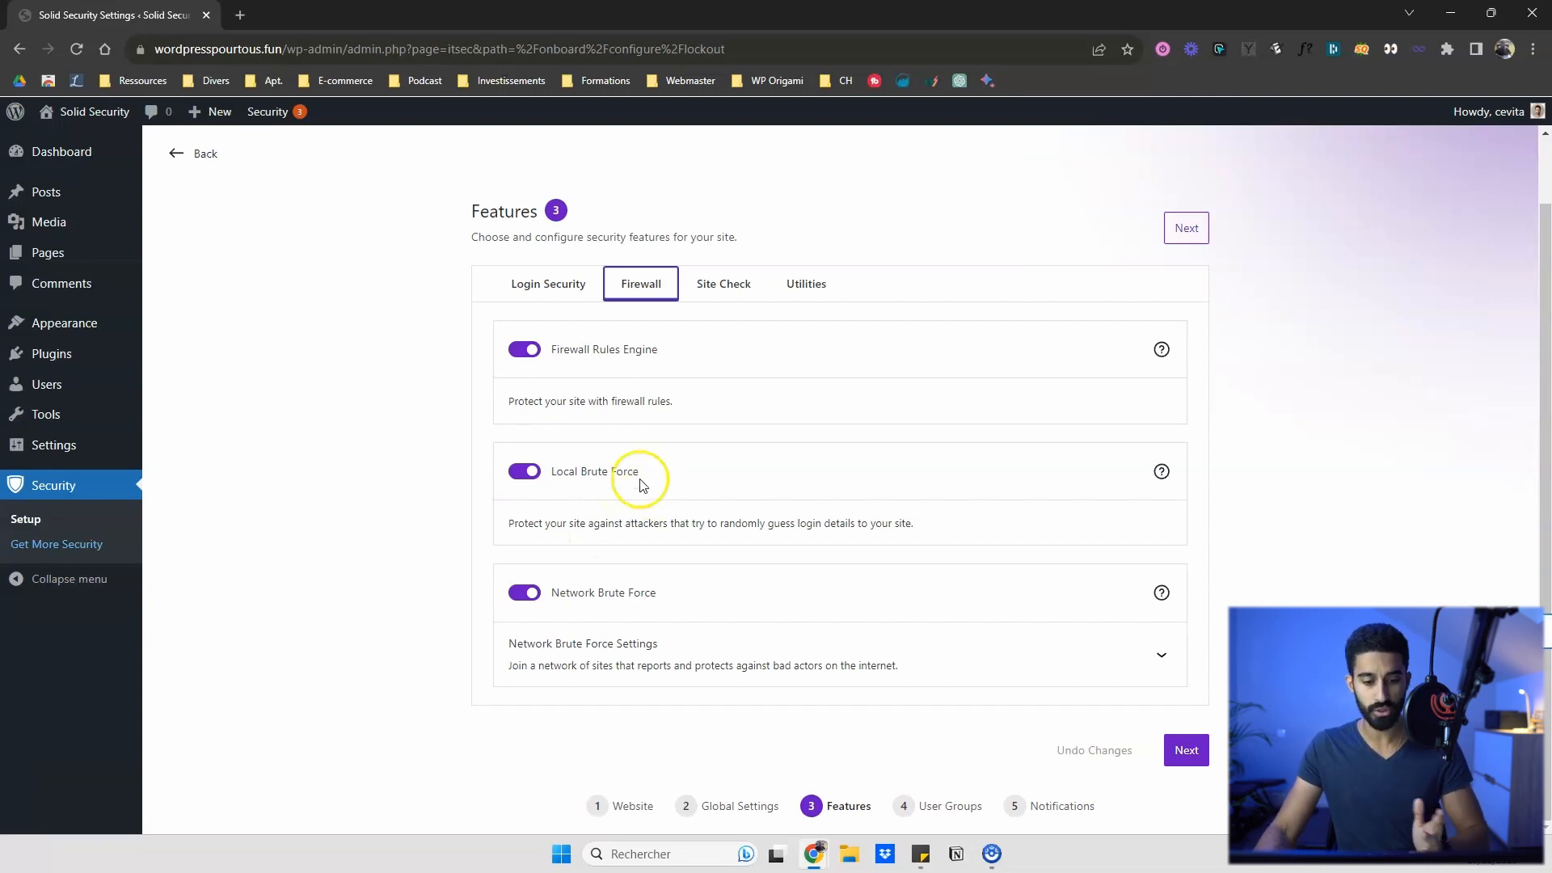
click(443, 433)
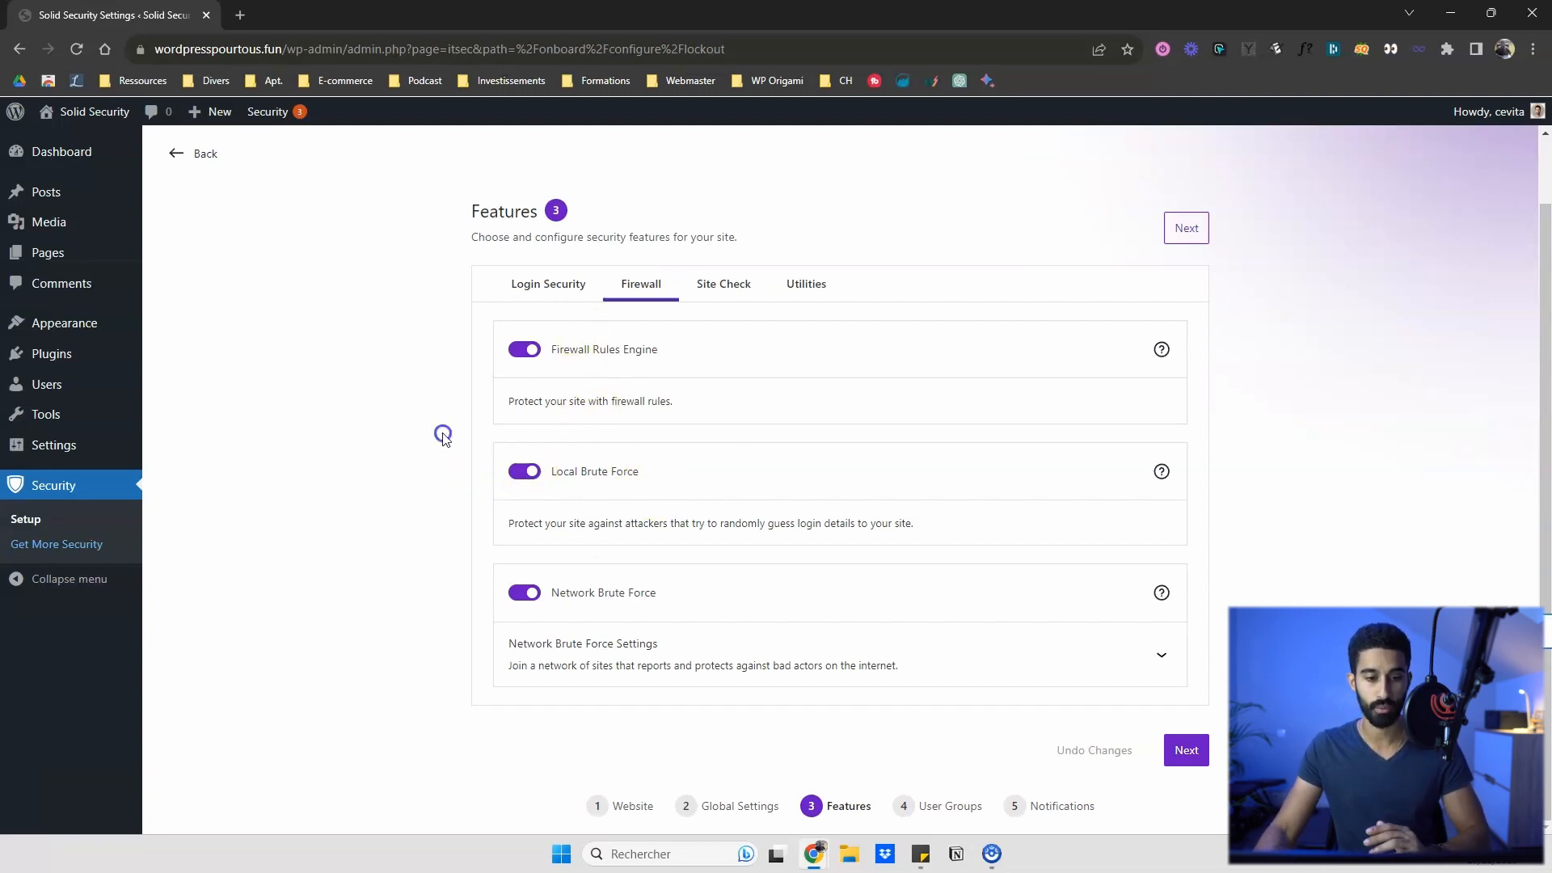
scroll(443, 434, up, 1)
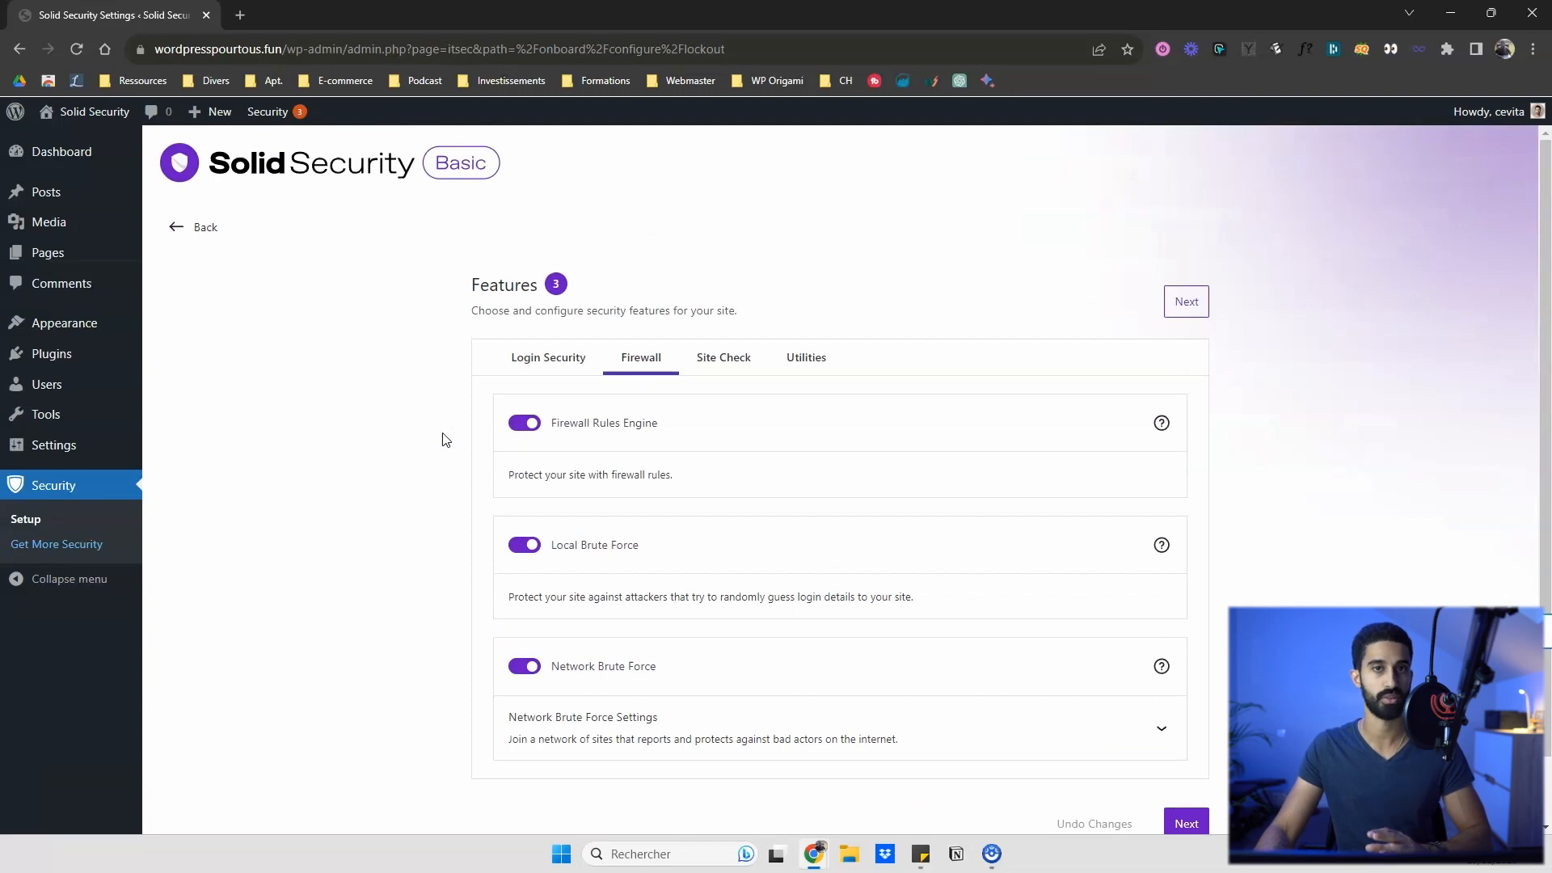
scroll(443, 438, down, 1)
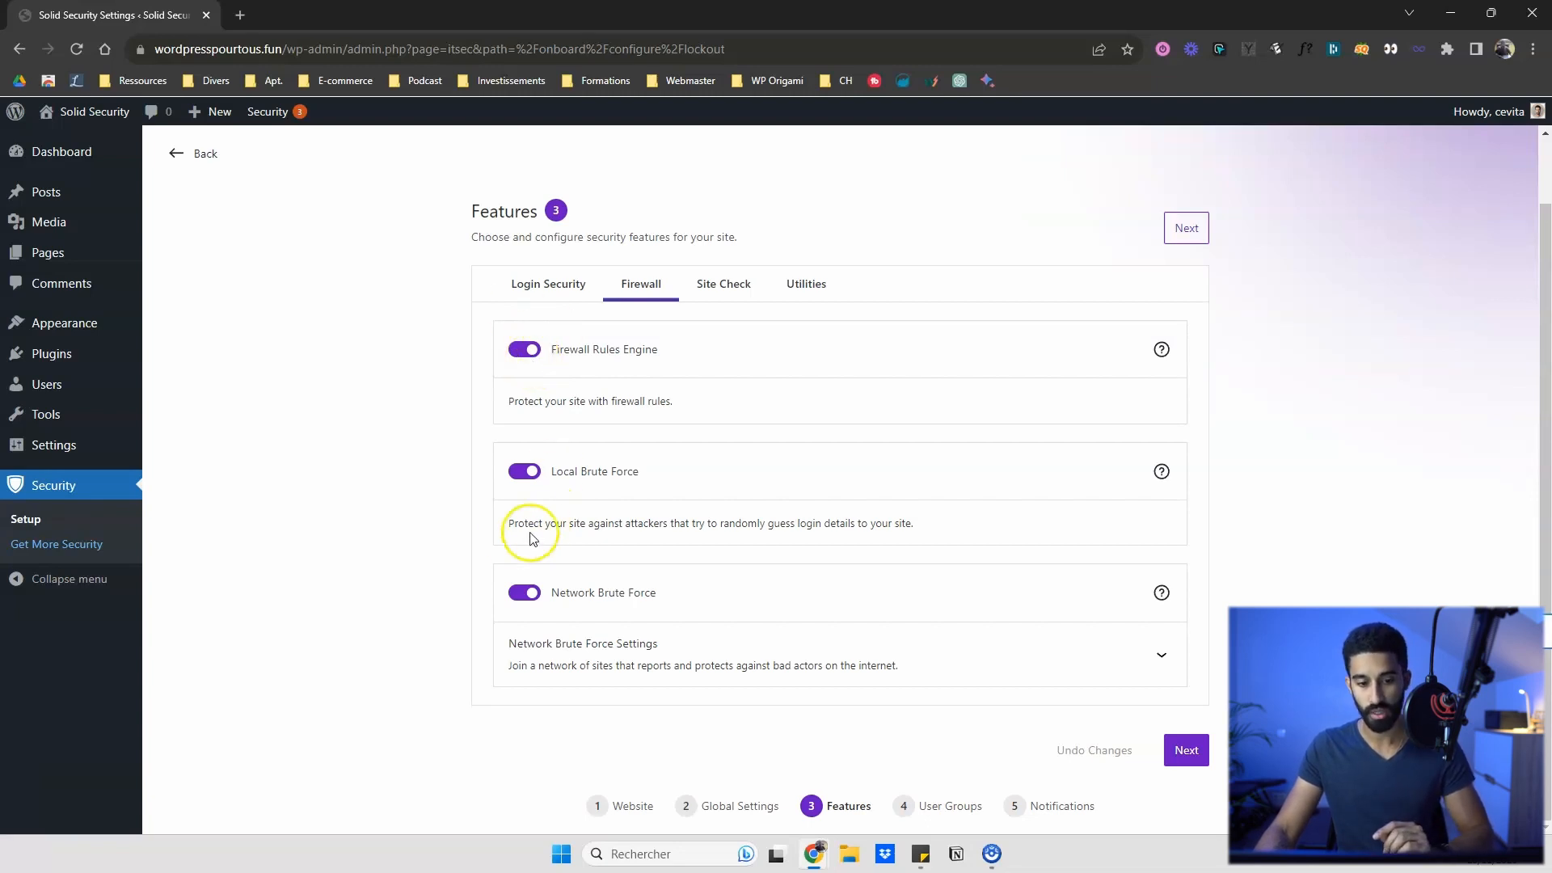
Step: Enable Site Scan Scheduling in the site check features, then continue past the utilities to User Groups
click(1185, 750)
key(alt+Left)
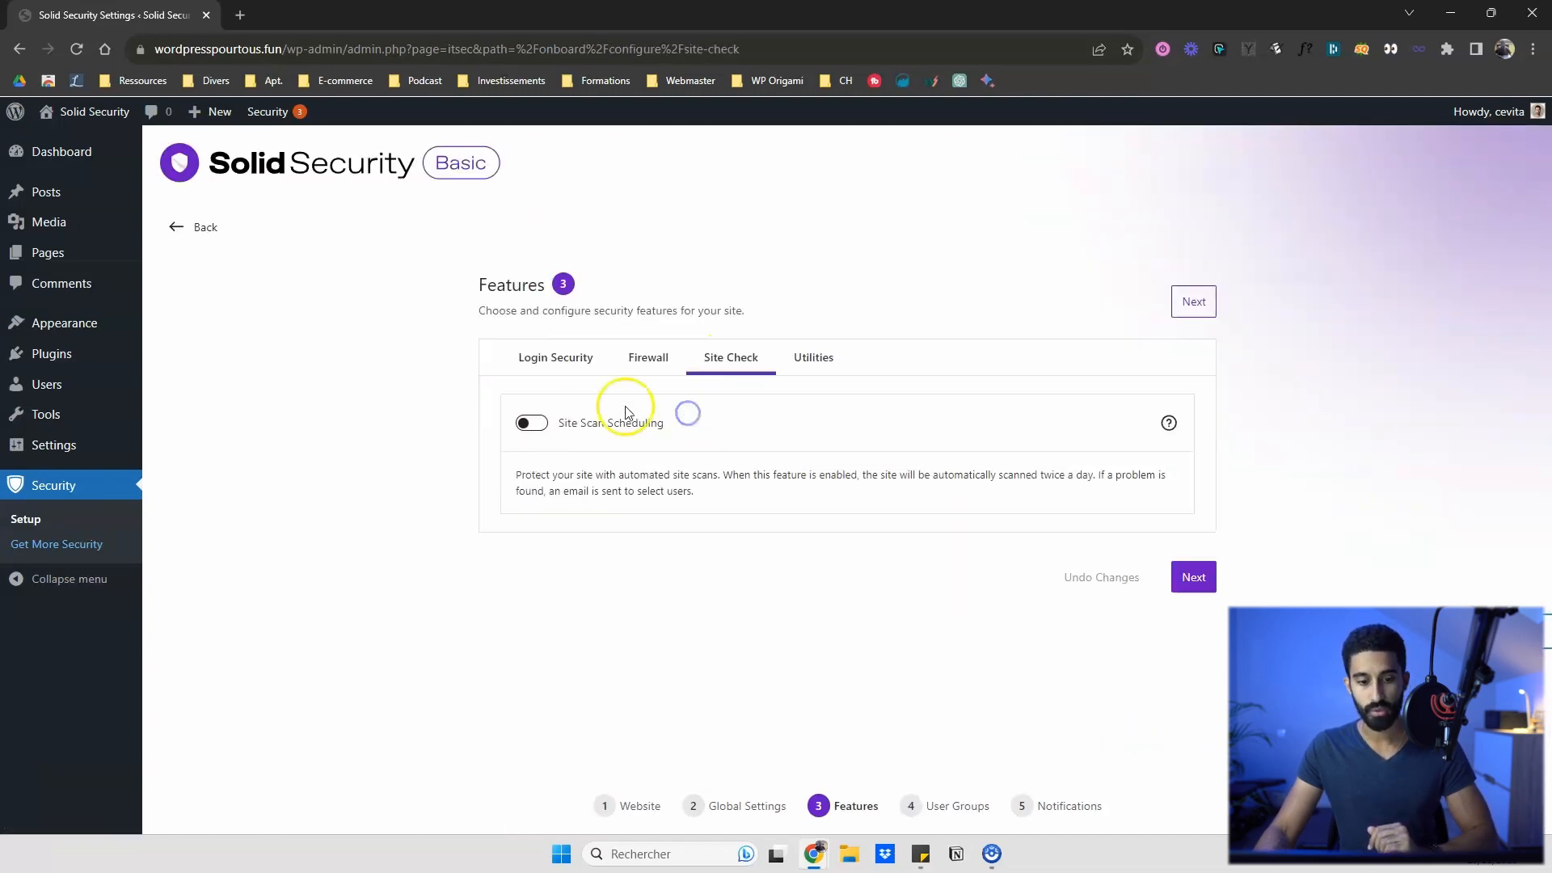
click(535, 424)
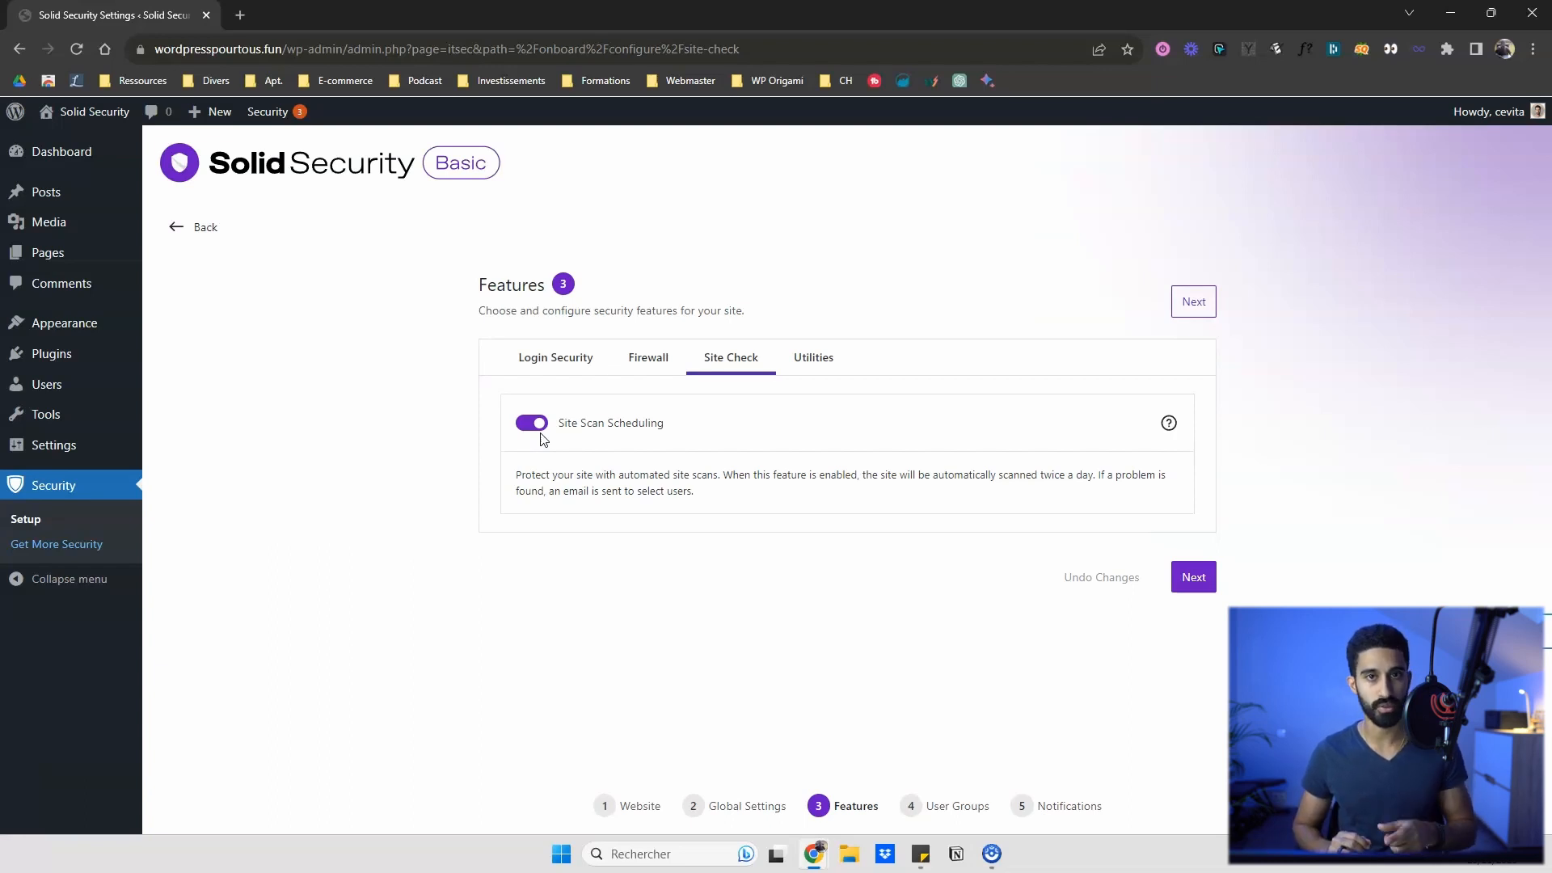
click(814, 357)
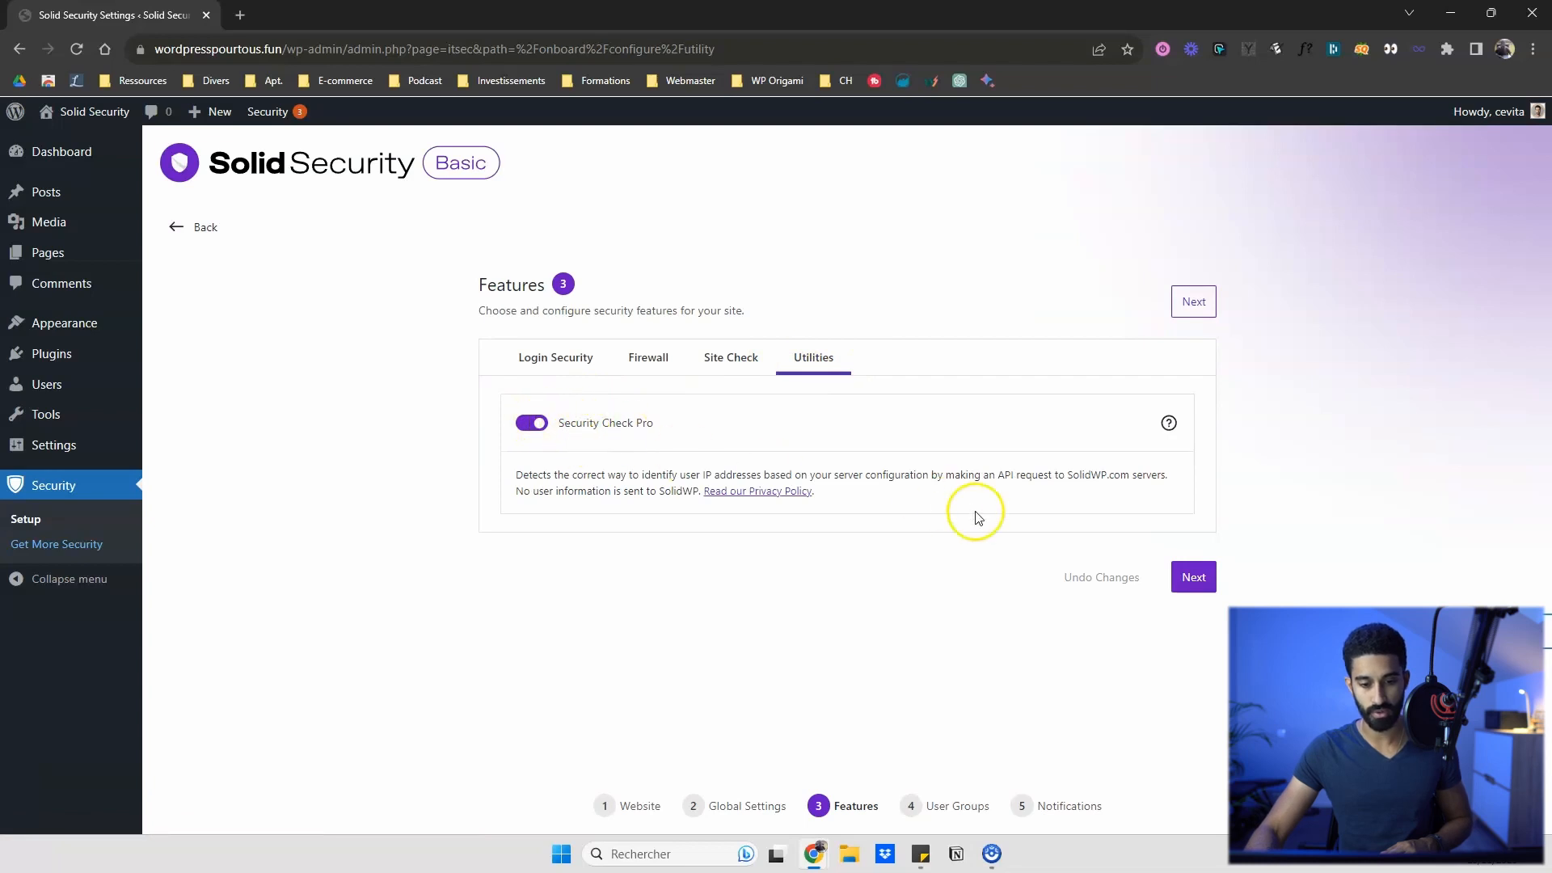
click(1194, 578)
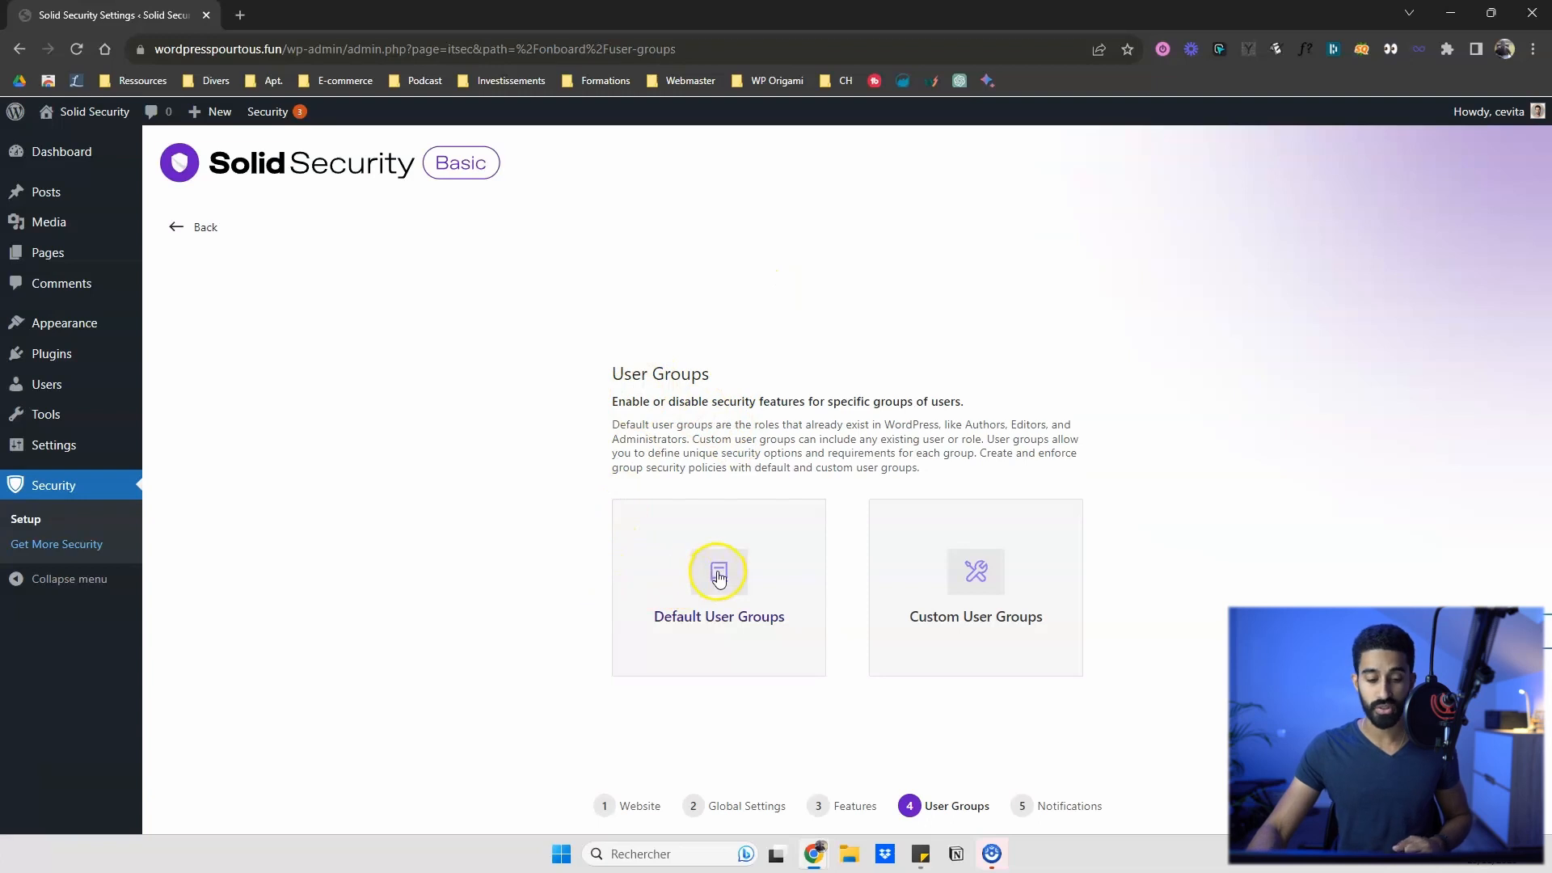
Step: Choose Default User Groups and look through the features of the Authors, Contributors, Subscribers, Editors and Administrators groups
click(755, 589)
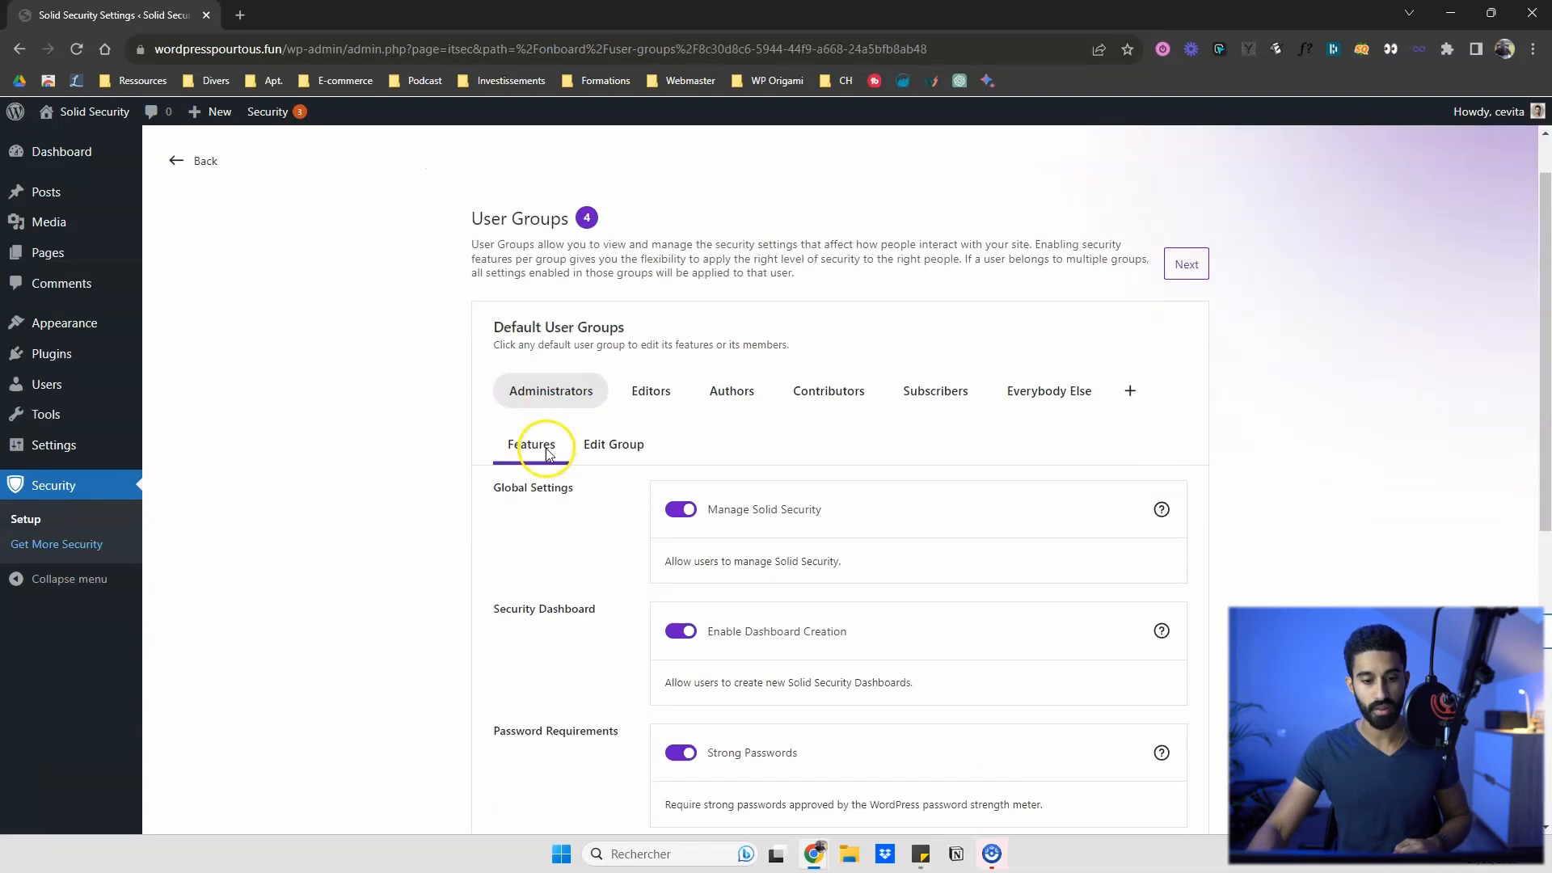
scroll(566, 363, down, 2)
click(727, 281)
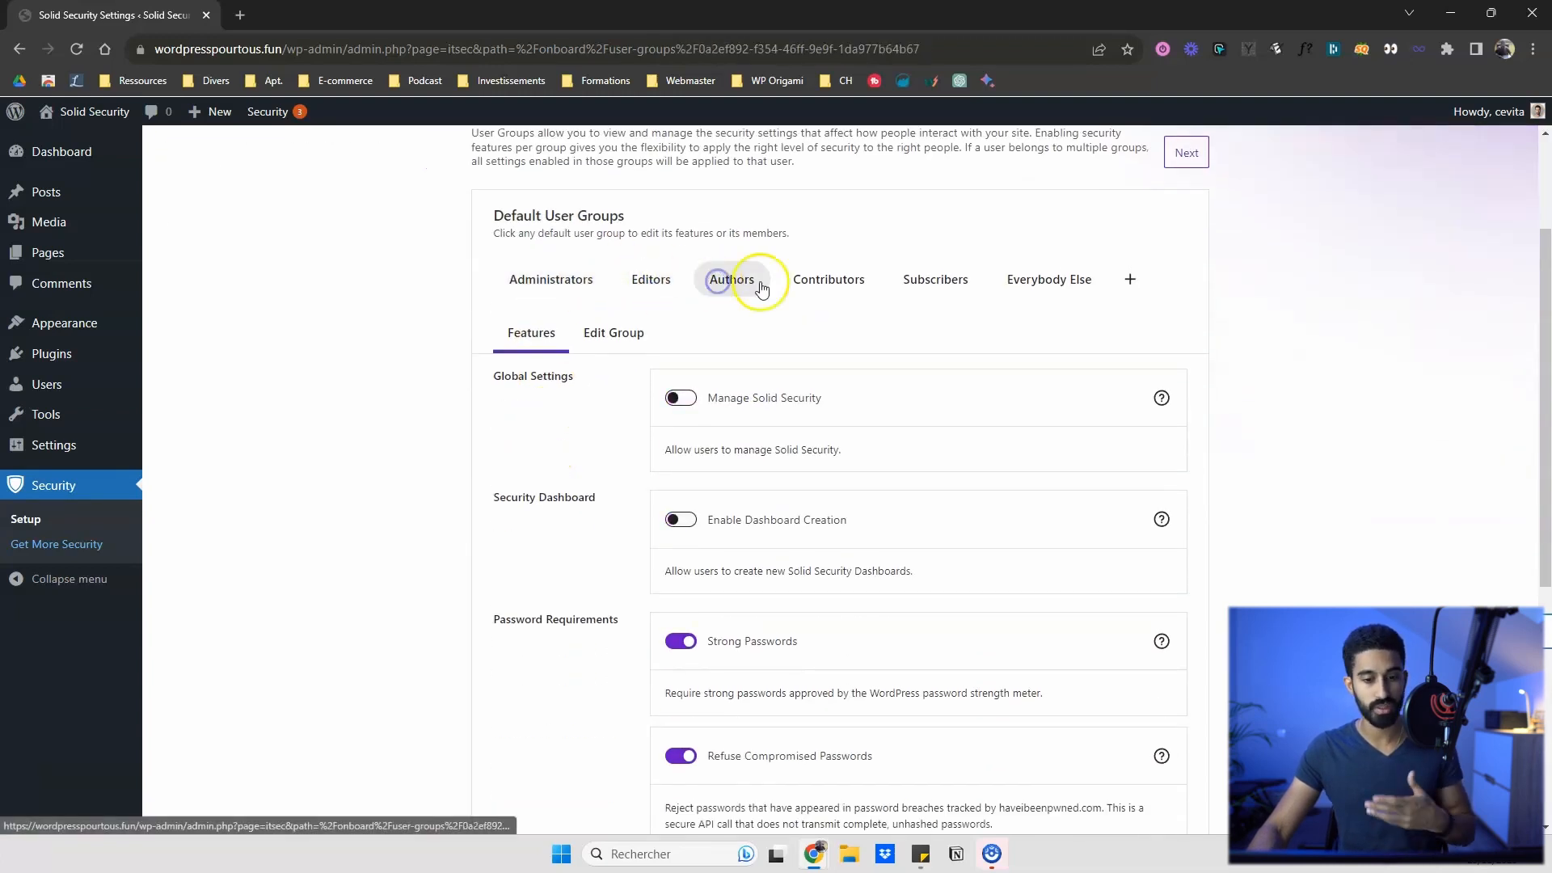
click(820, 280)
click(922, 285)
click(838, 287)
click(740, 275)
click(647, 273)
click(581, 266)
Step: Examine the Administrators group's features, including Solid Security management, dashboard creation, password requirements and two-factor options
scroll(570, 290, down, 1)
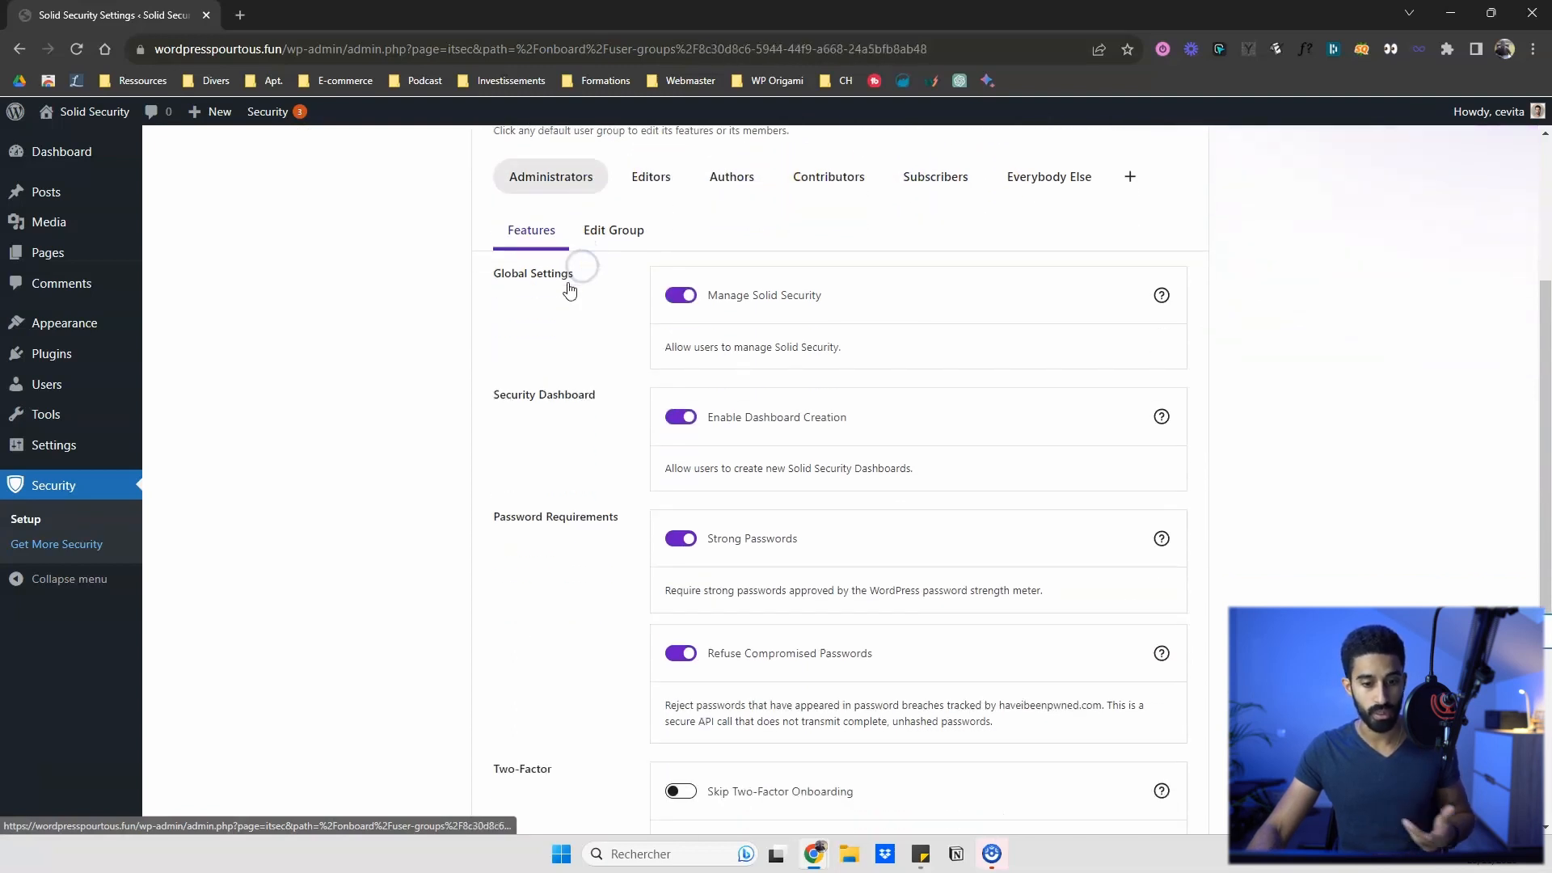
scroll(570, 289, down, 4)
scroll(556, 347, up, 5)
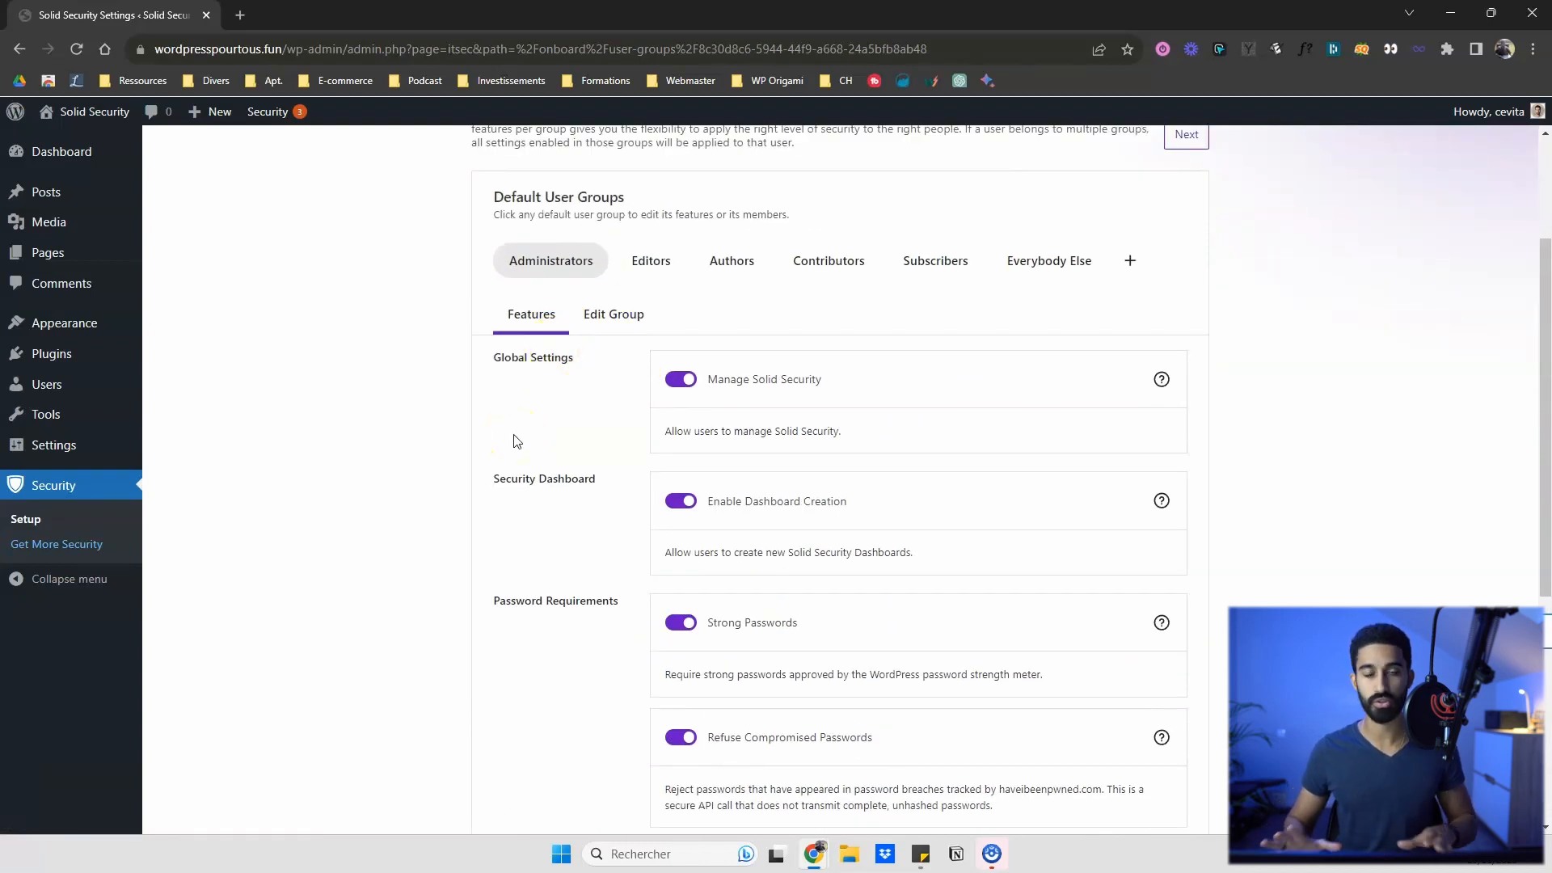
scroll(529, 441, down, 4)
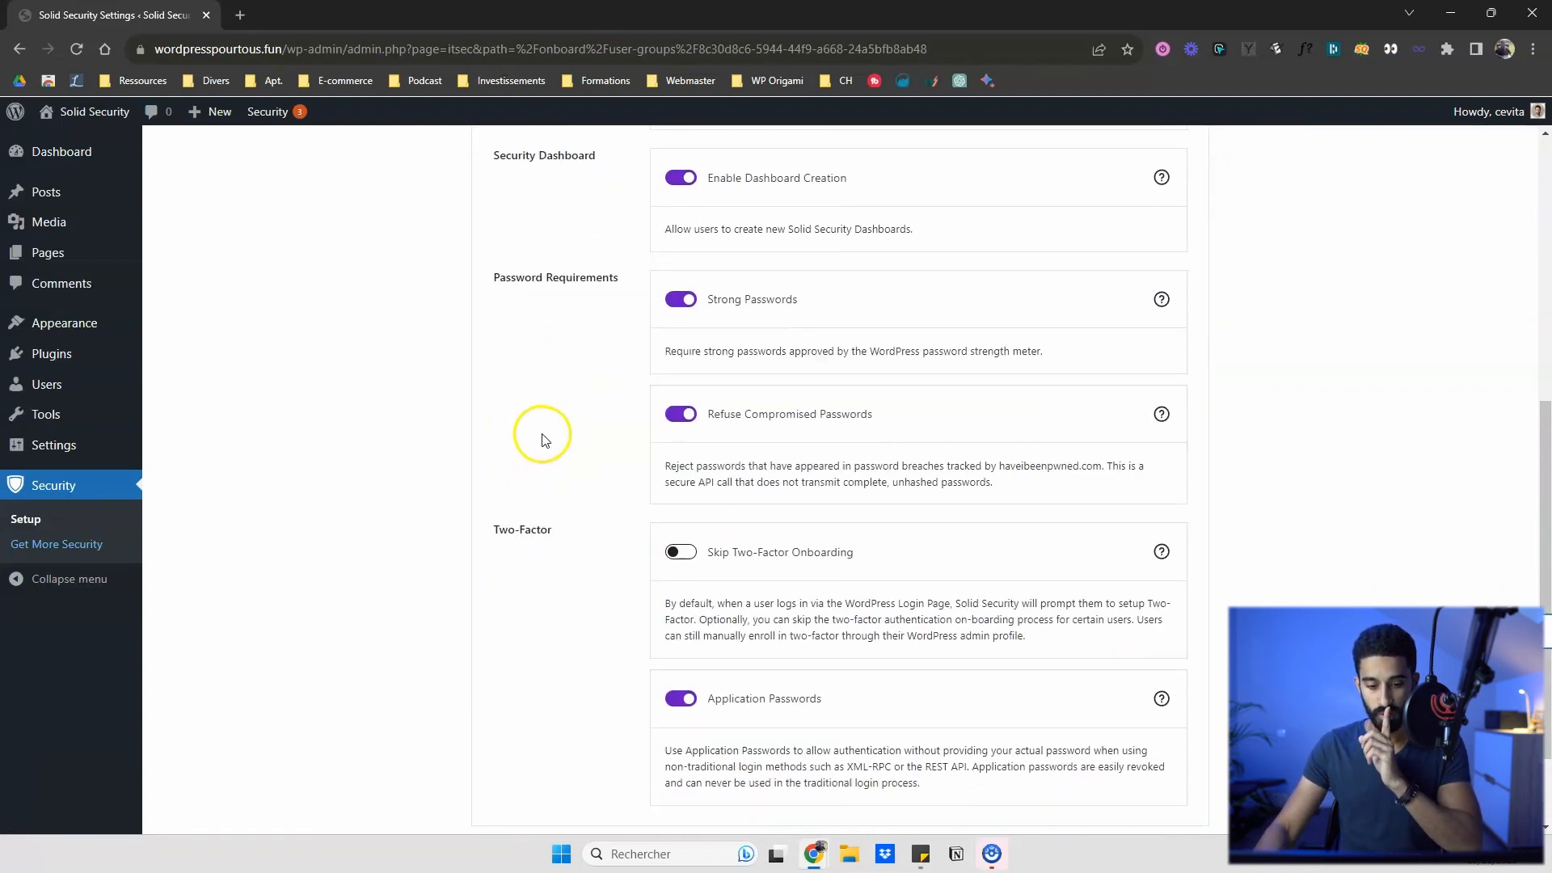
scroll(544, 439, down, 2)
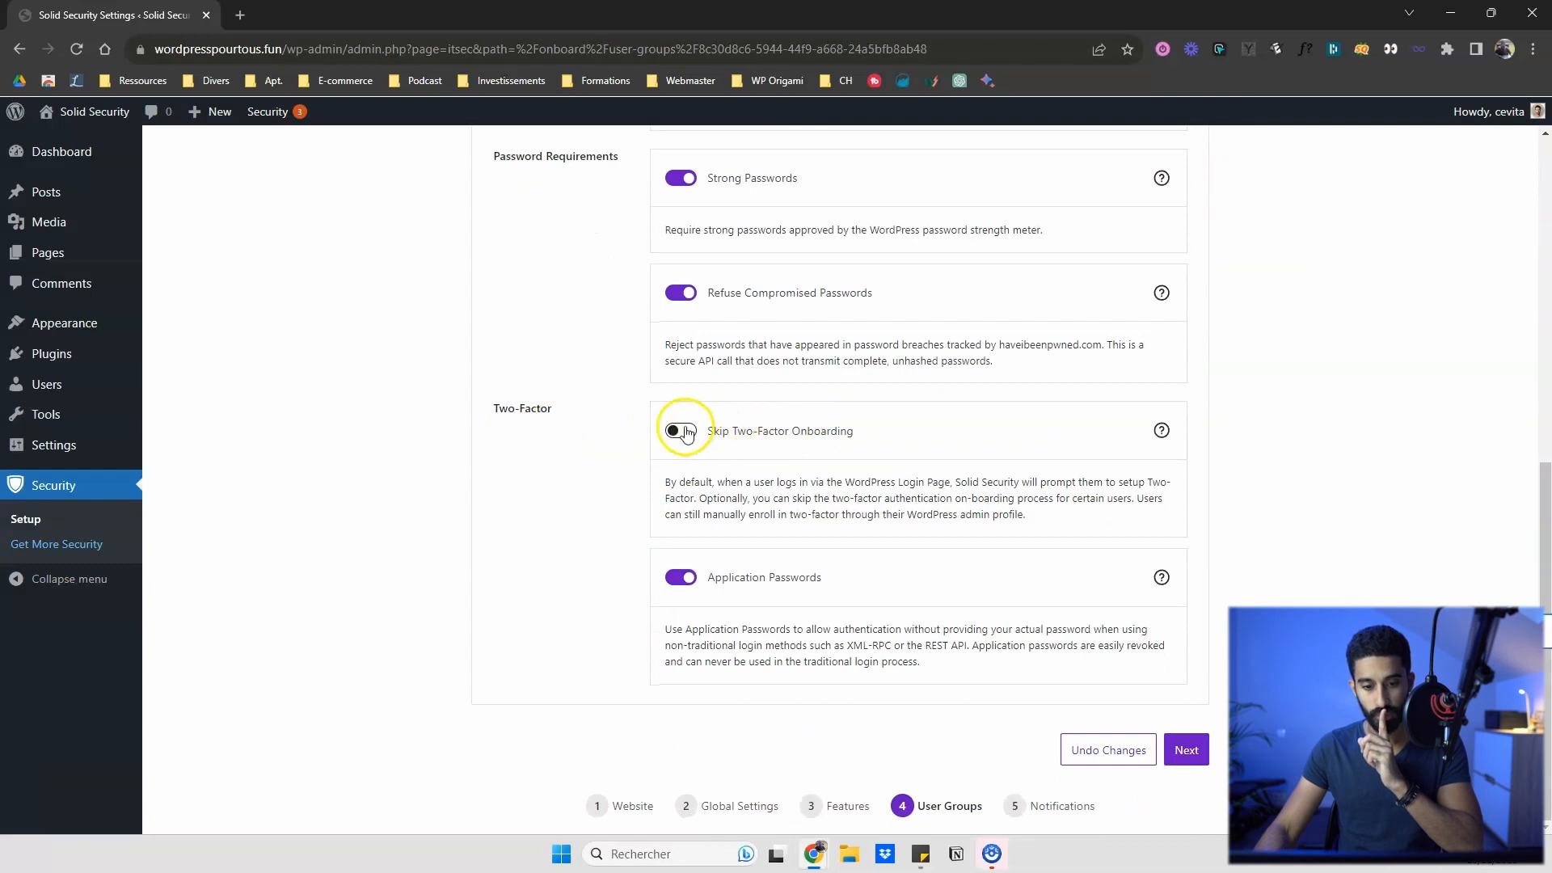
scroll(808, 436, up, 1)
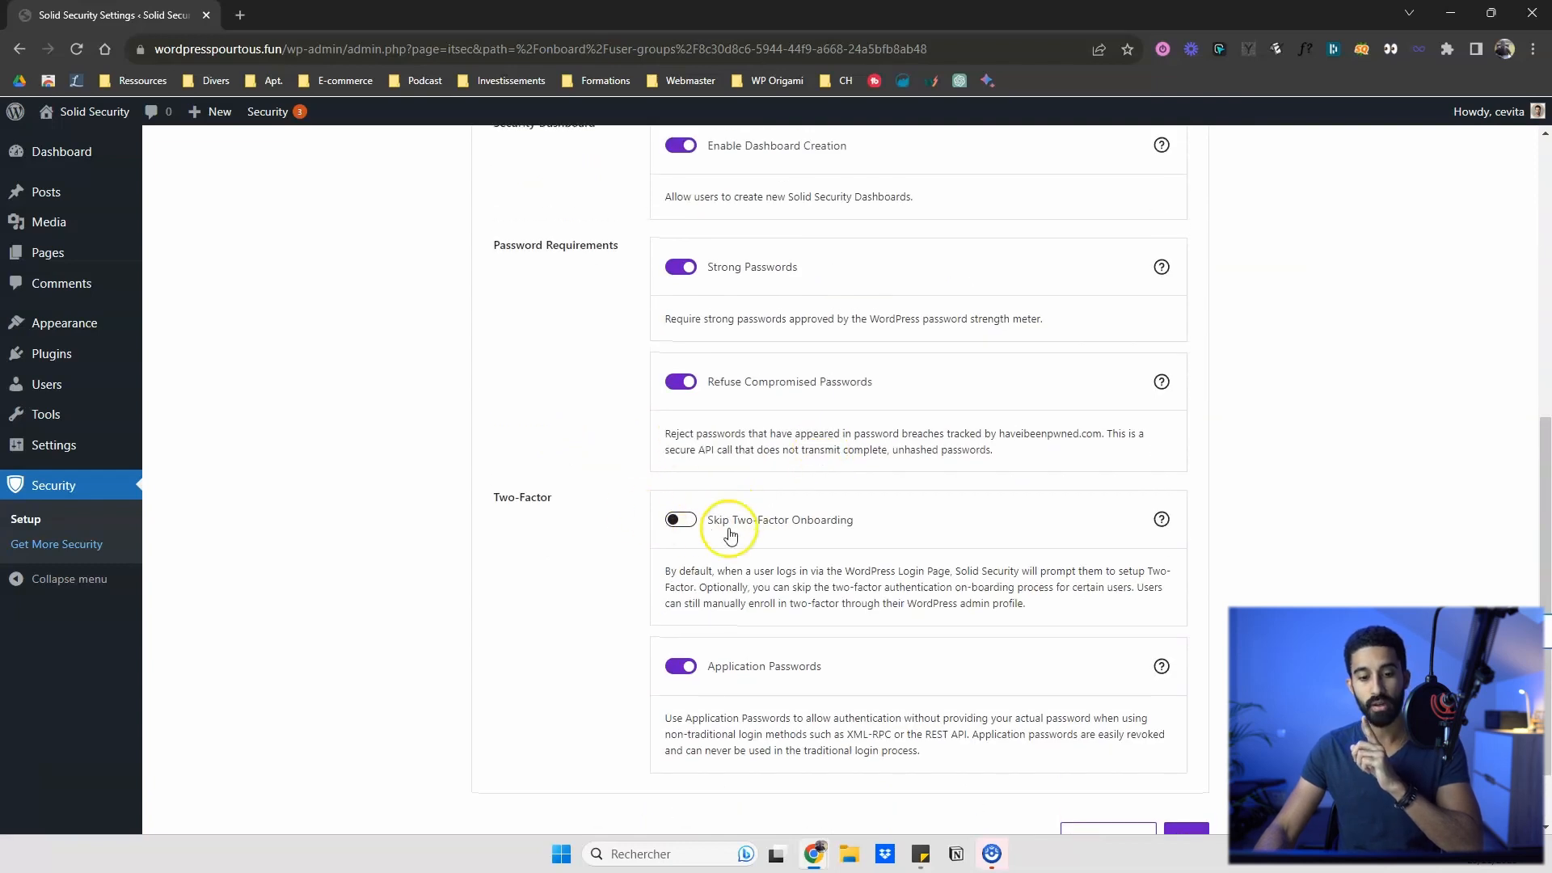
scroll(730, 534, up, 4)
scroll(719, 494, down, 3)
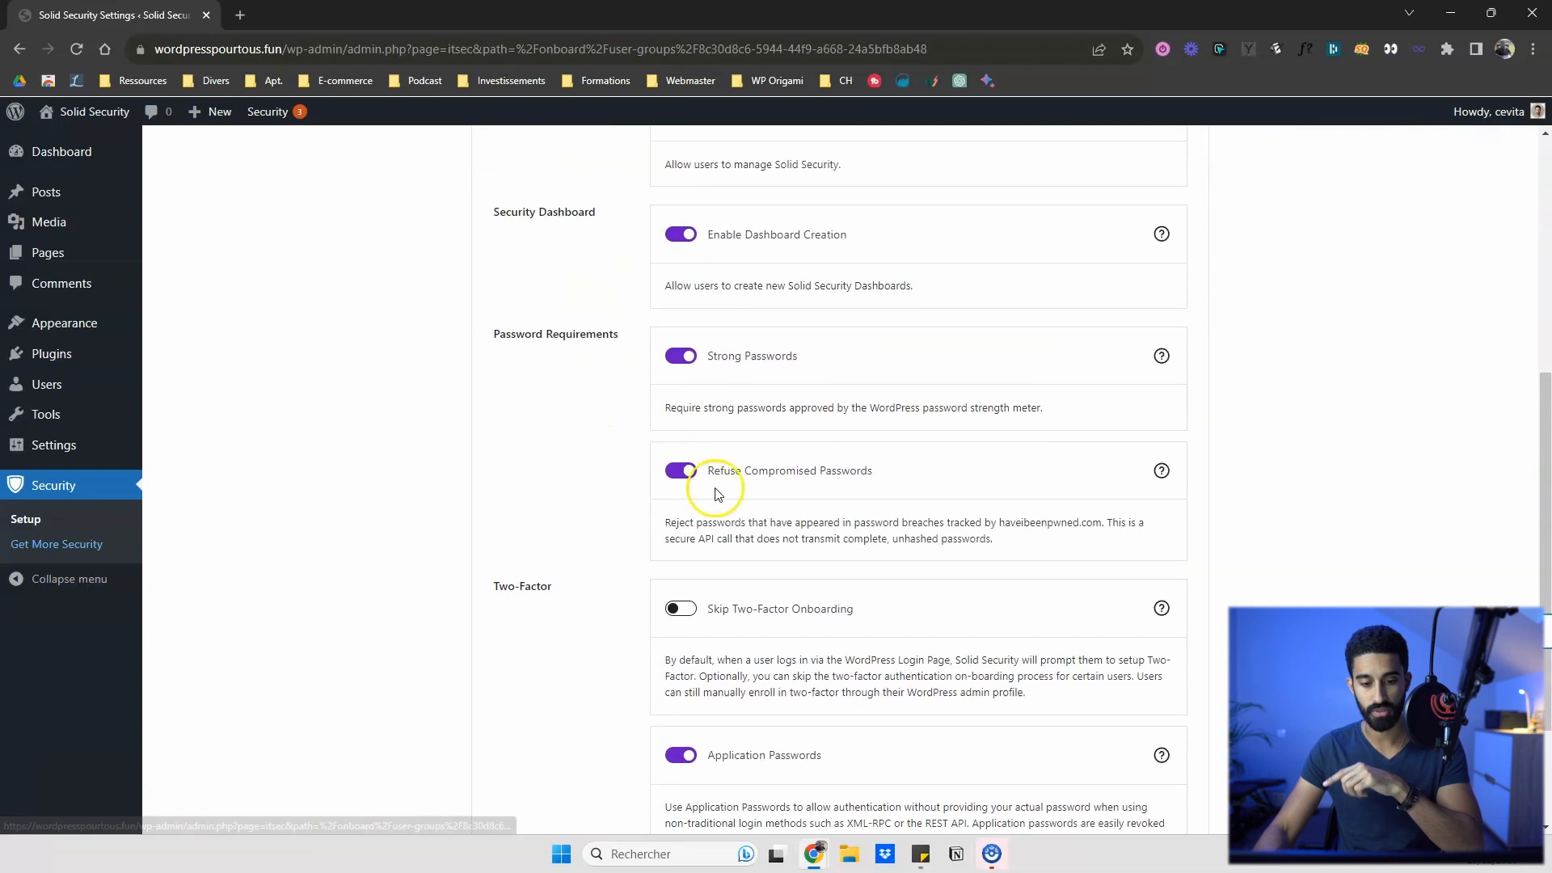
scroll(797, 323, up, 4)
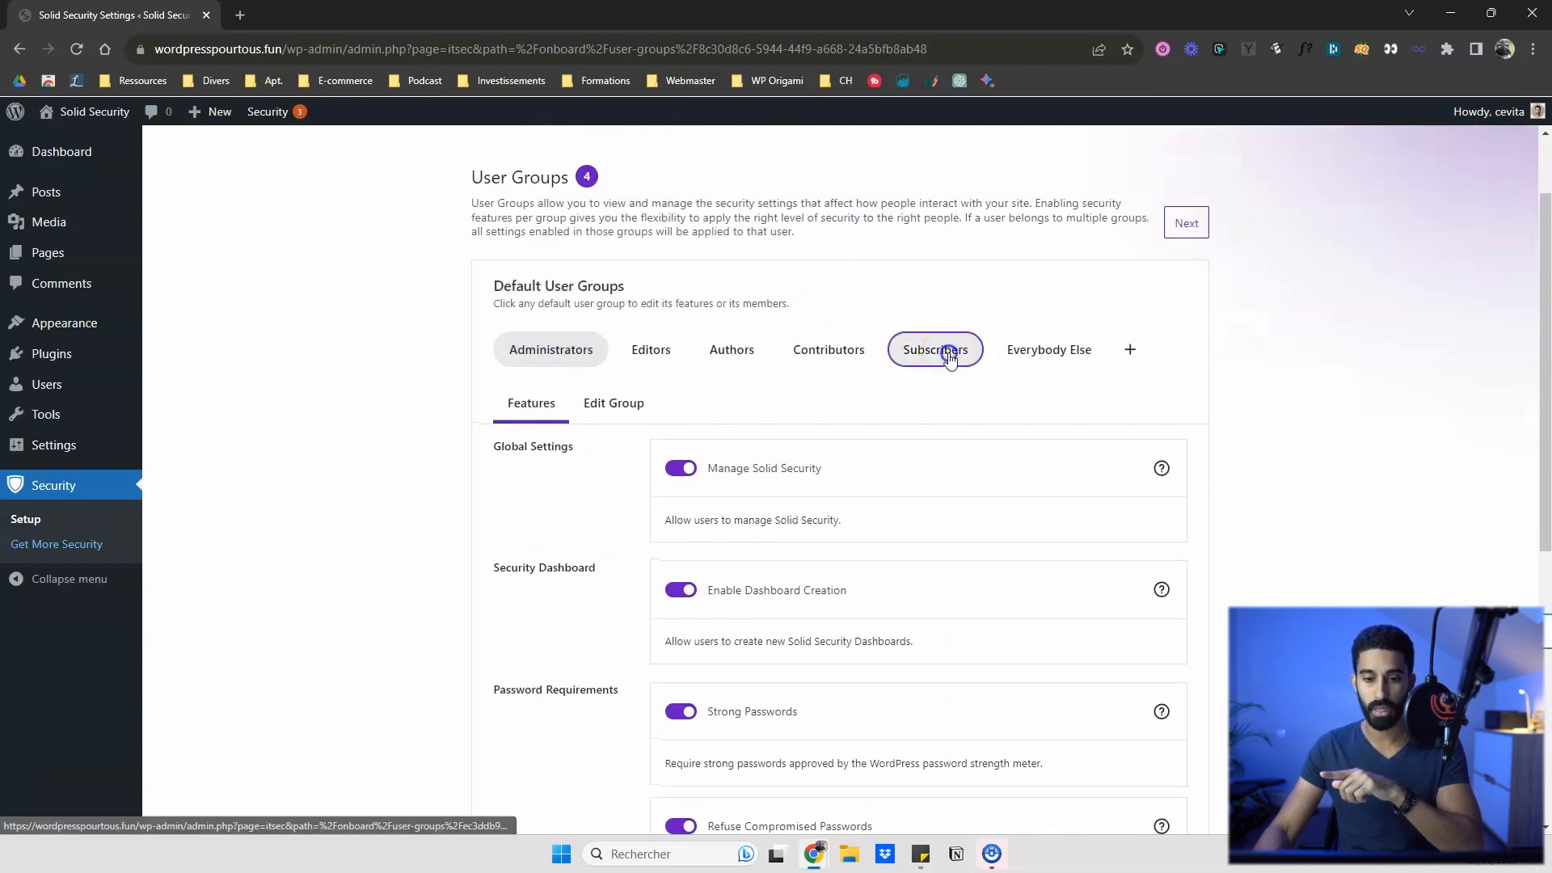
Step: Enable Skip Two-Factor Onboarding for the Subscribers group, then continue to the Notifications step
click(949, 355)
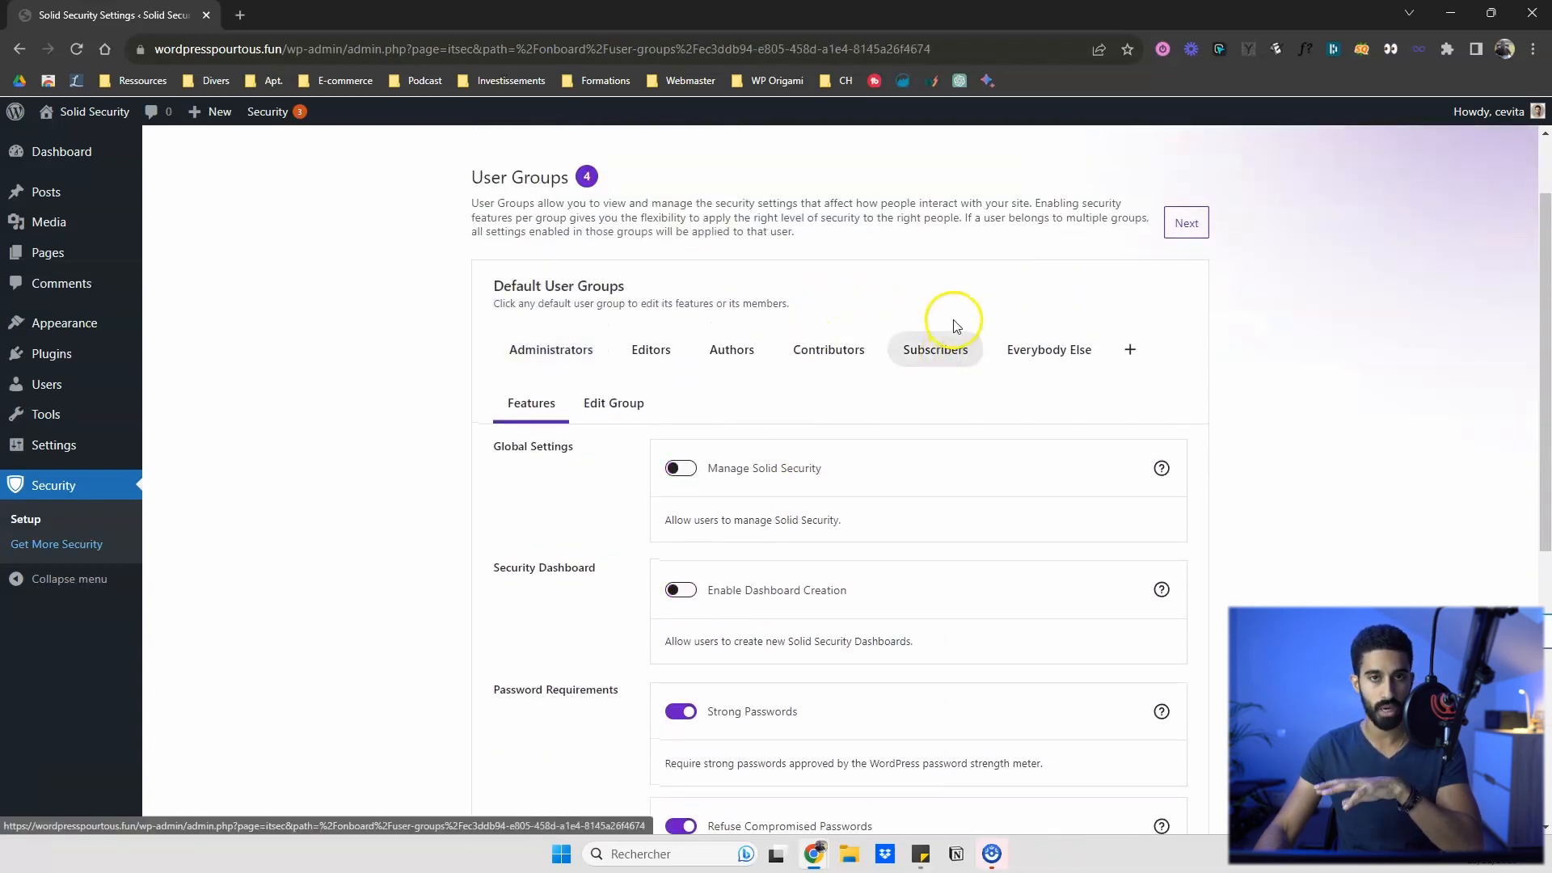
scroll(929, 327, down, 4)
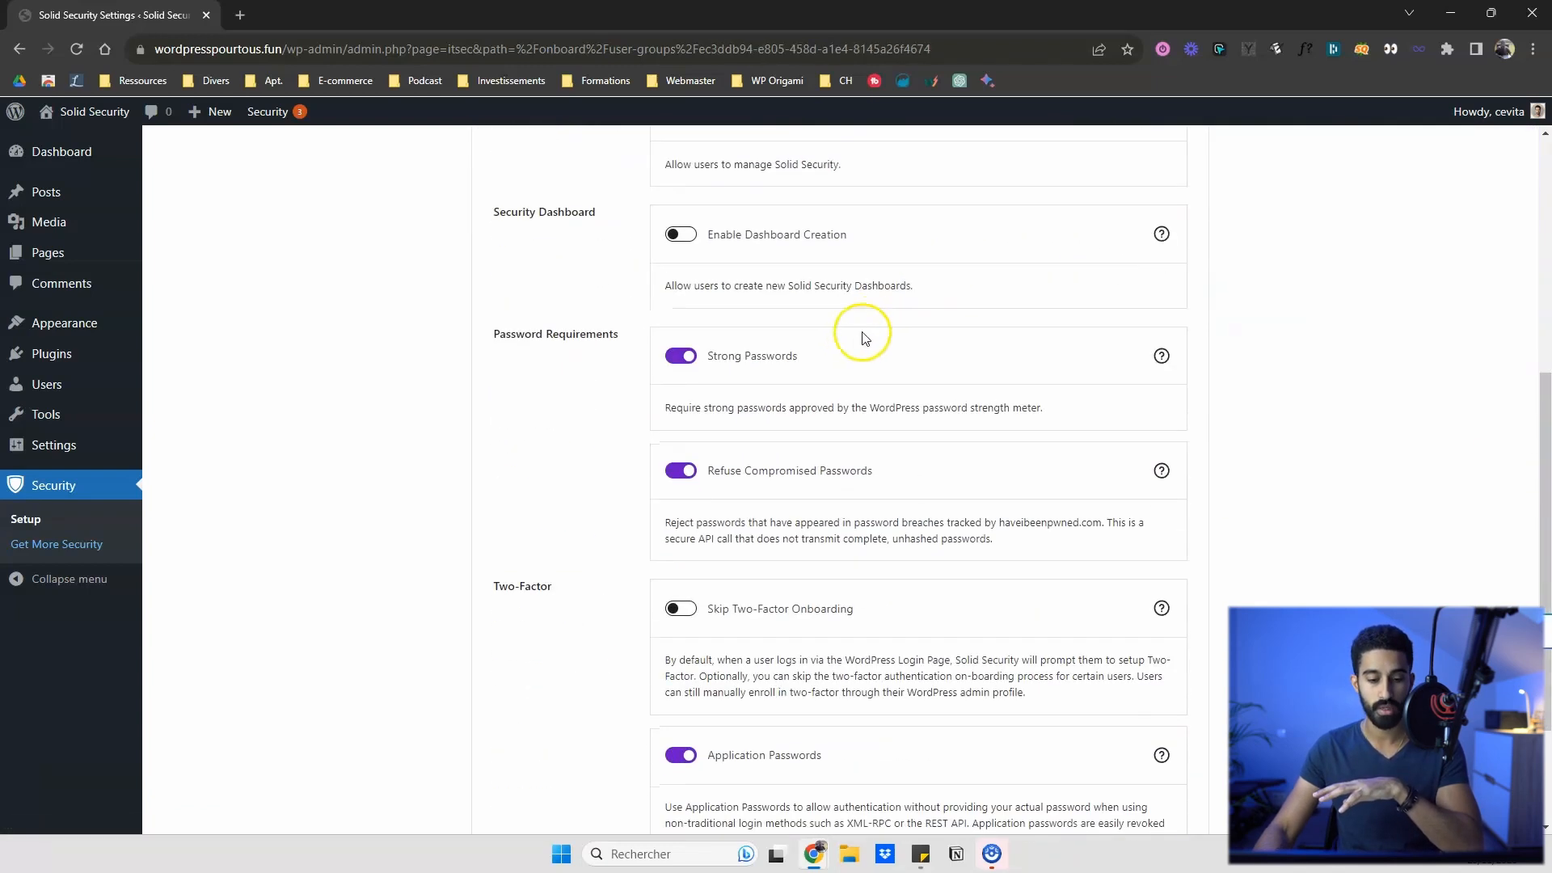
click(671, 612)
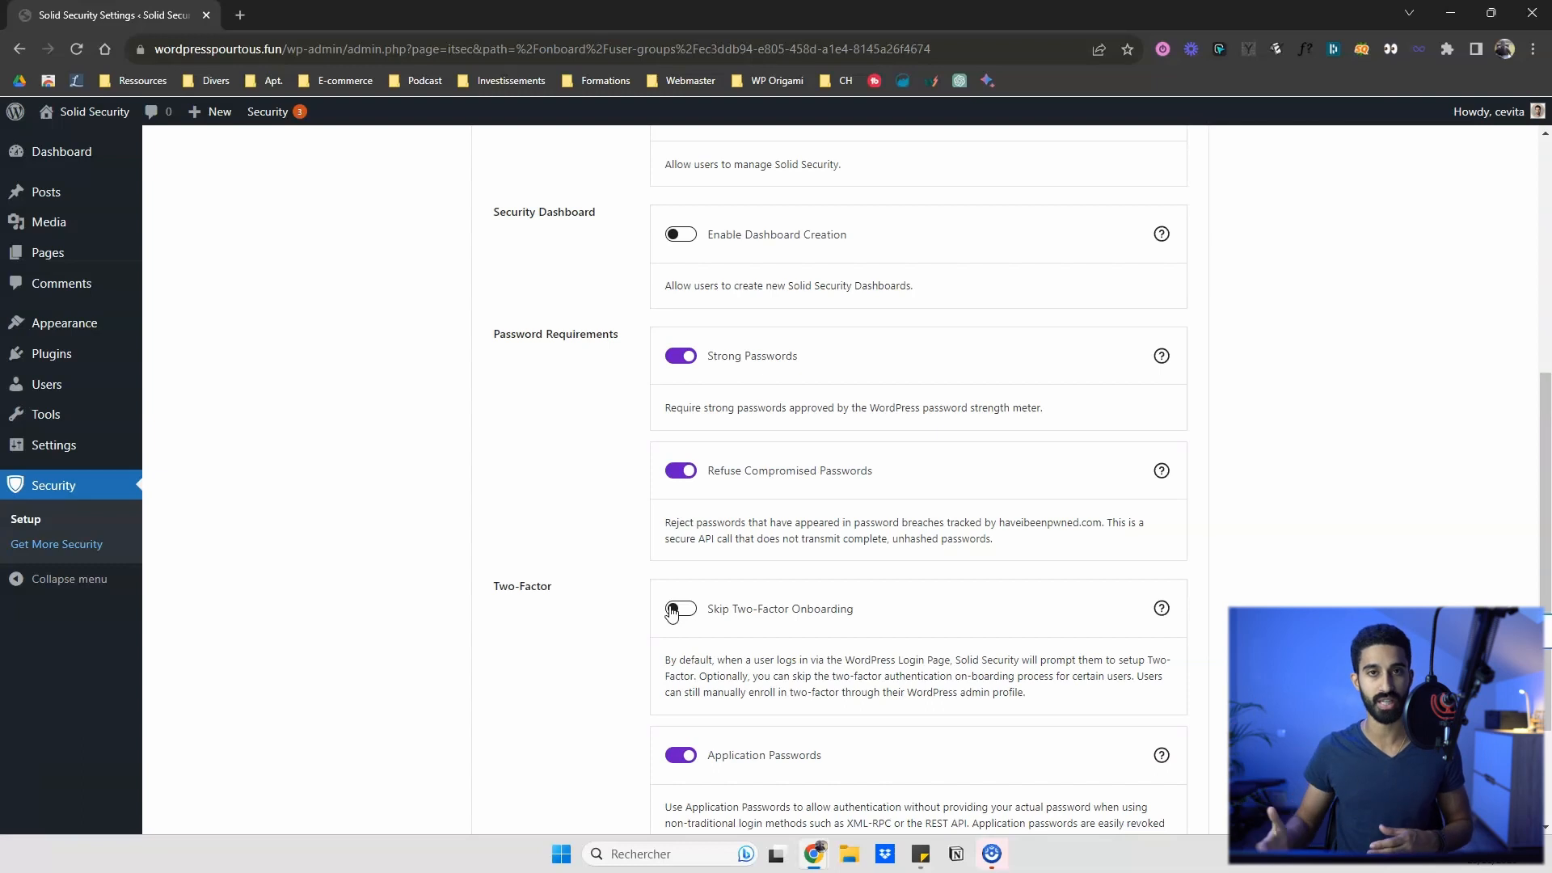
scroll(672, 612, down, 2)
click(676, 431)
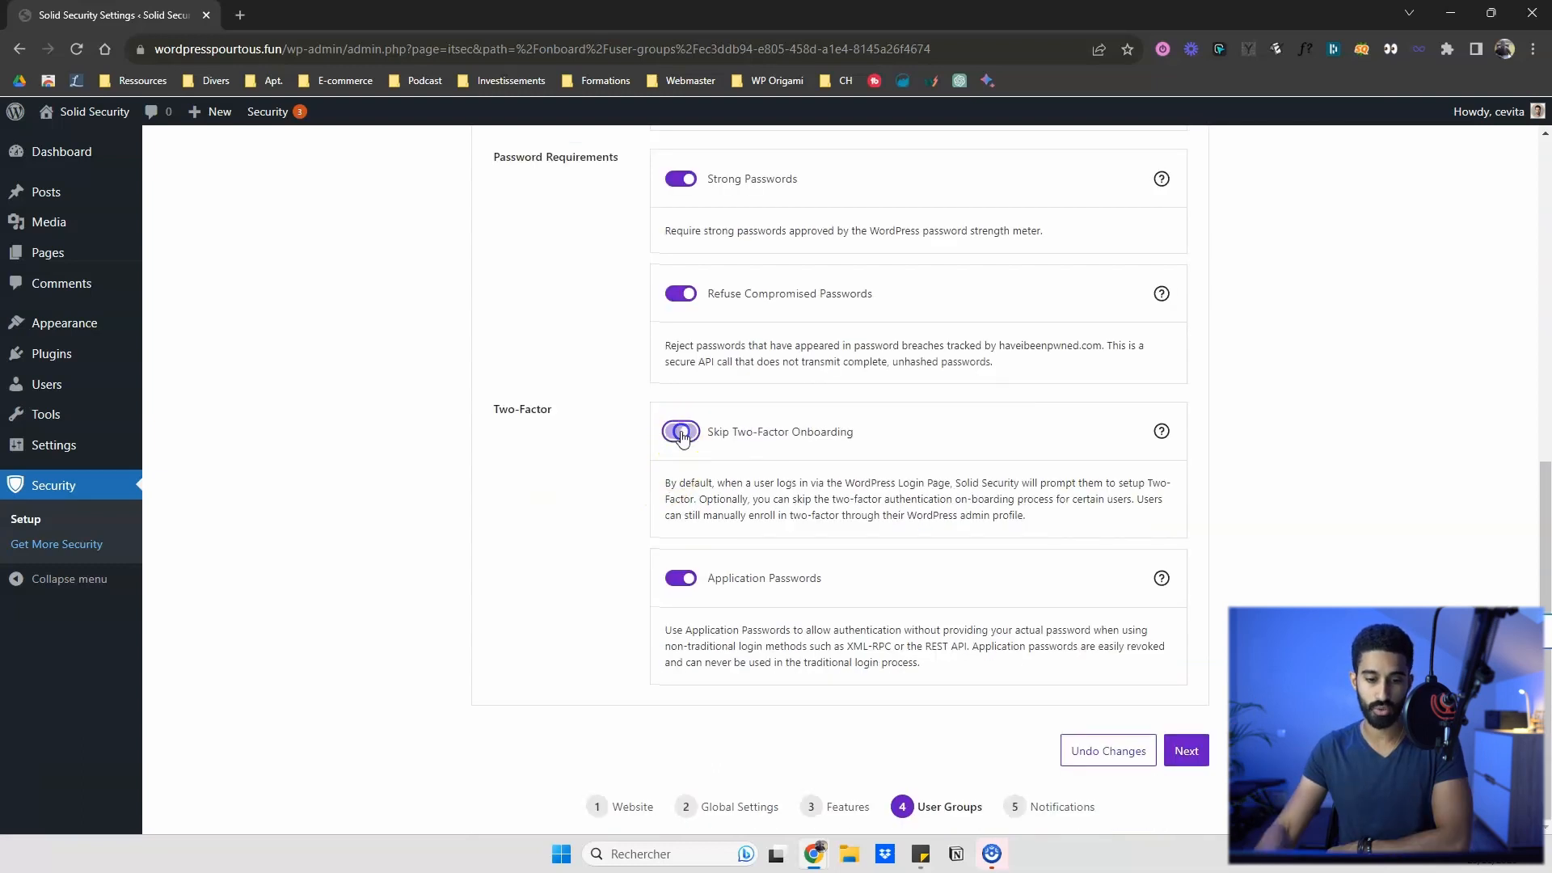
scroll(580, 579, up, 7)
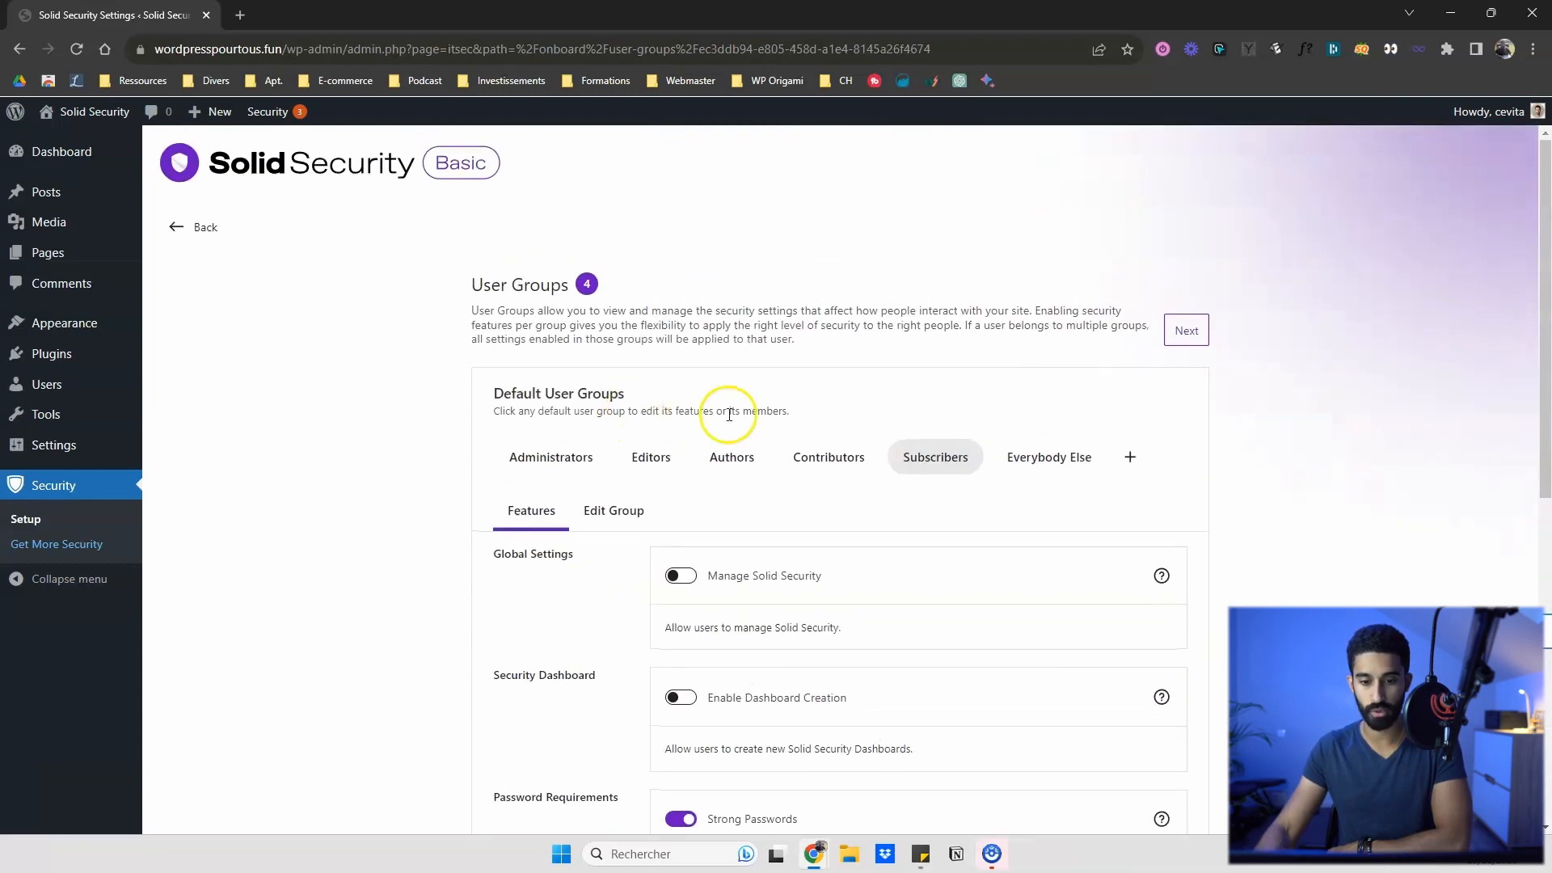
scroll(1132, 646, down, 7)
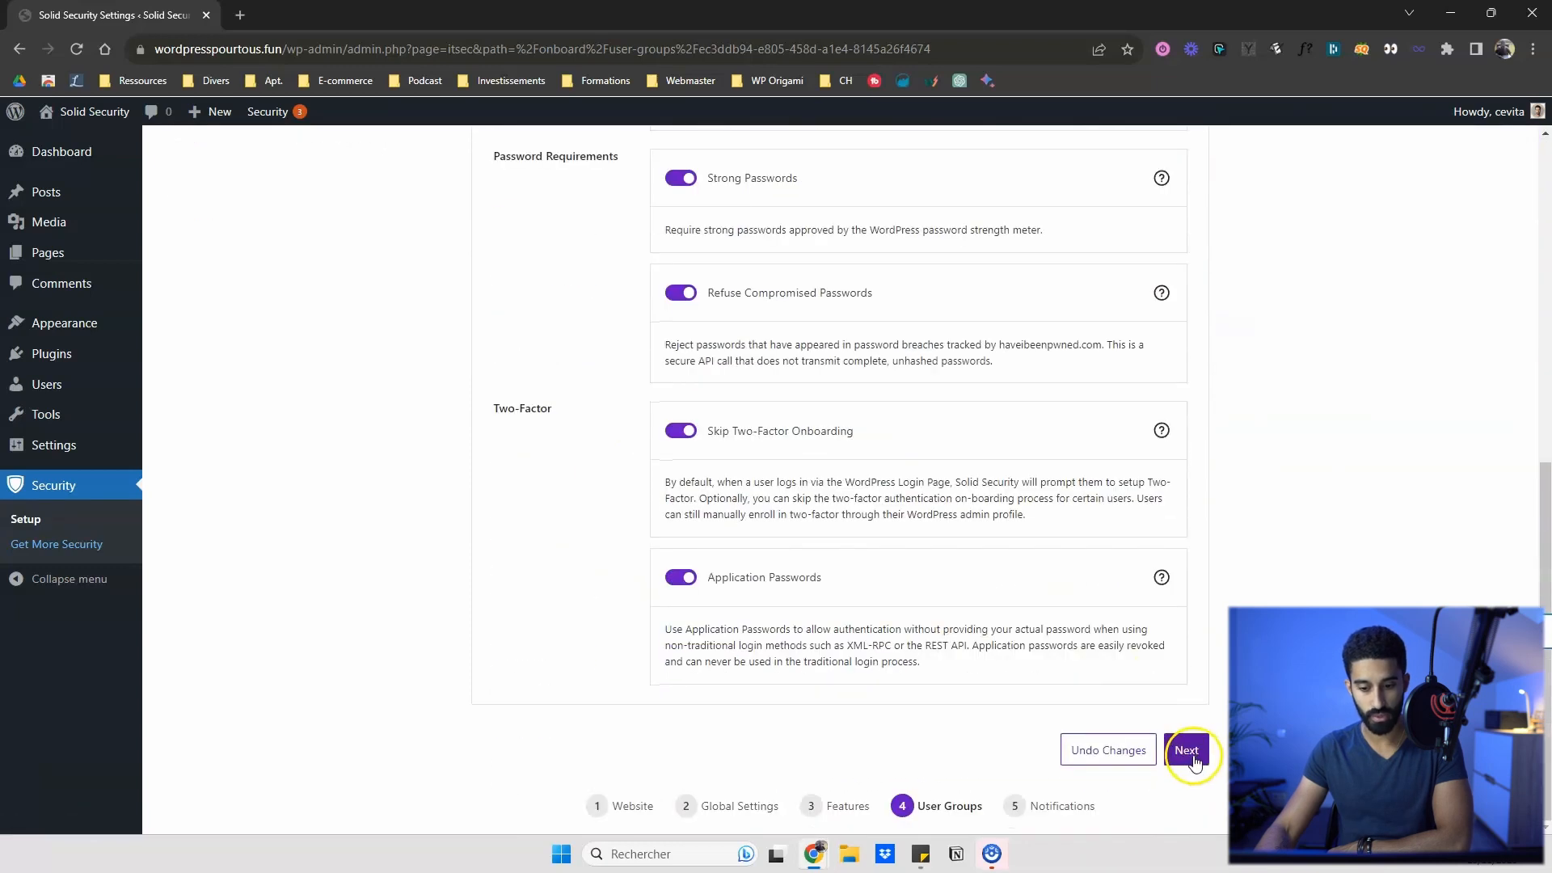
click(1188, 748)
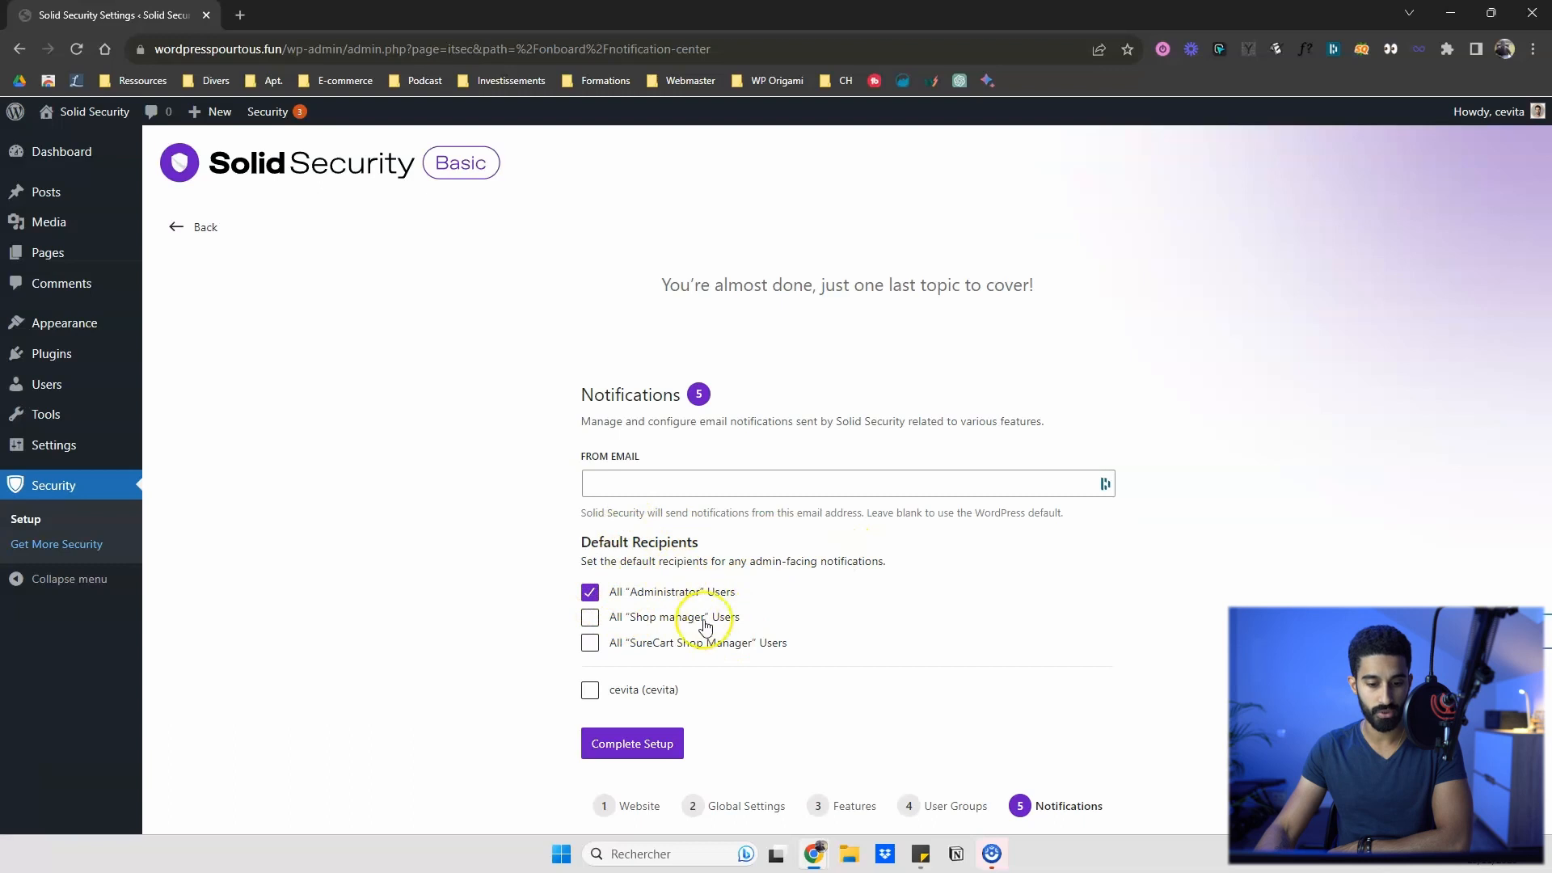
click(590, 693)
click(590, 592)
click(592, 689)
click(589, 592)
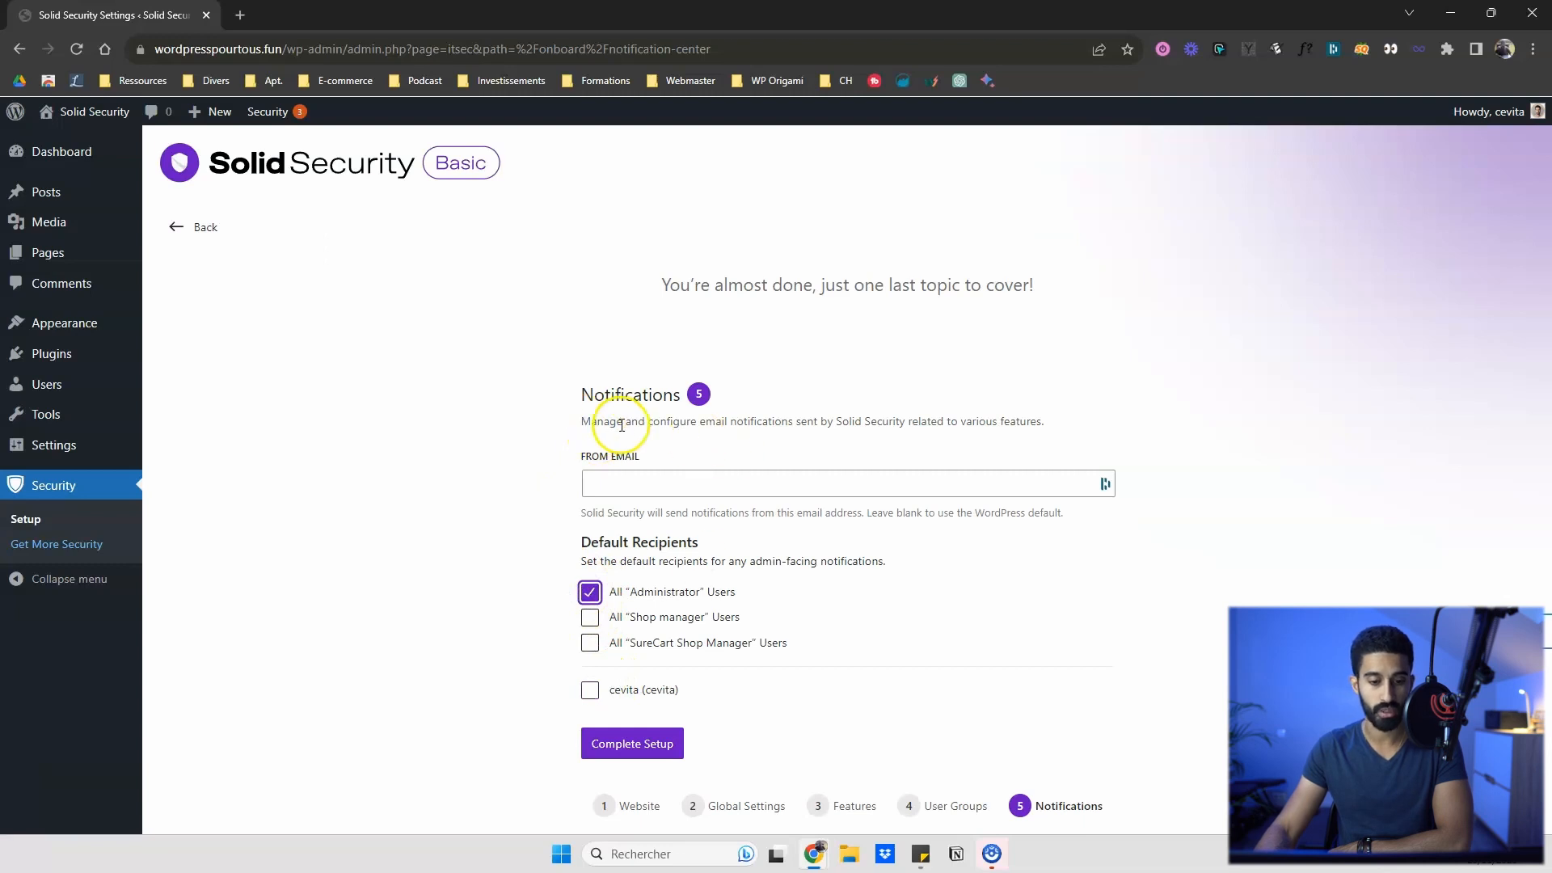
Step: Complete the setup with the sender email left blank and all Administrator users as recipients, then go to the security dashboard
drag(973, 513, 1066, 516)
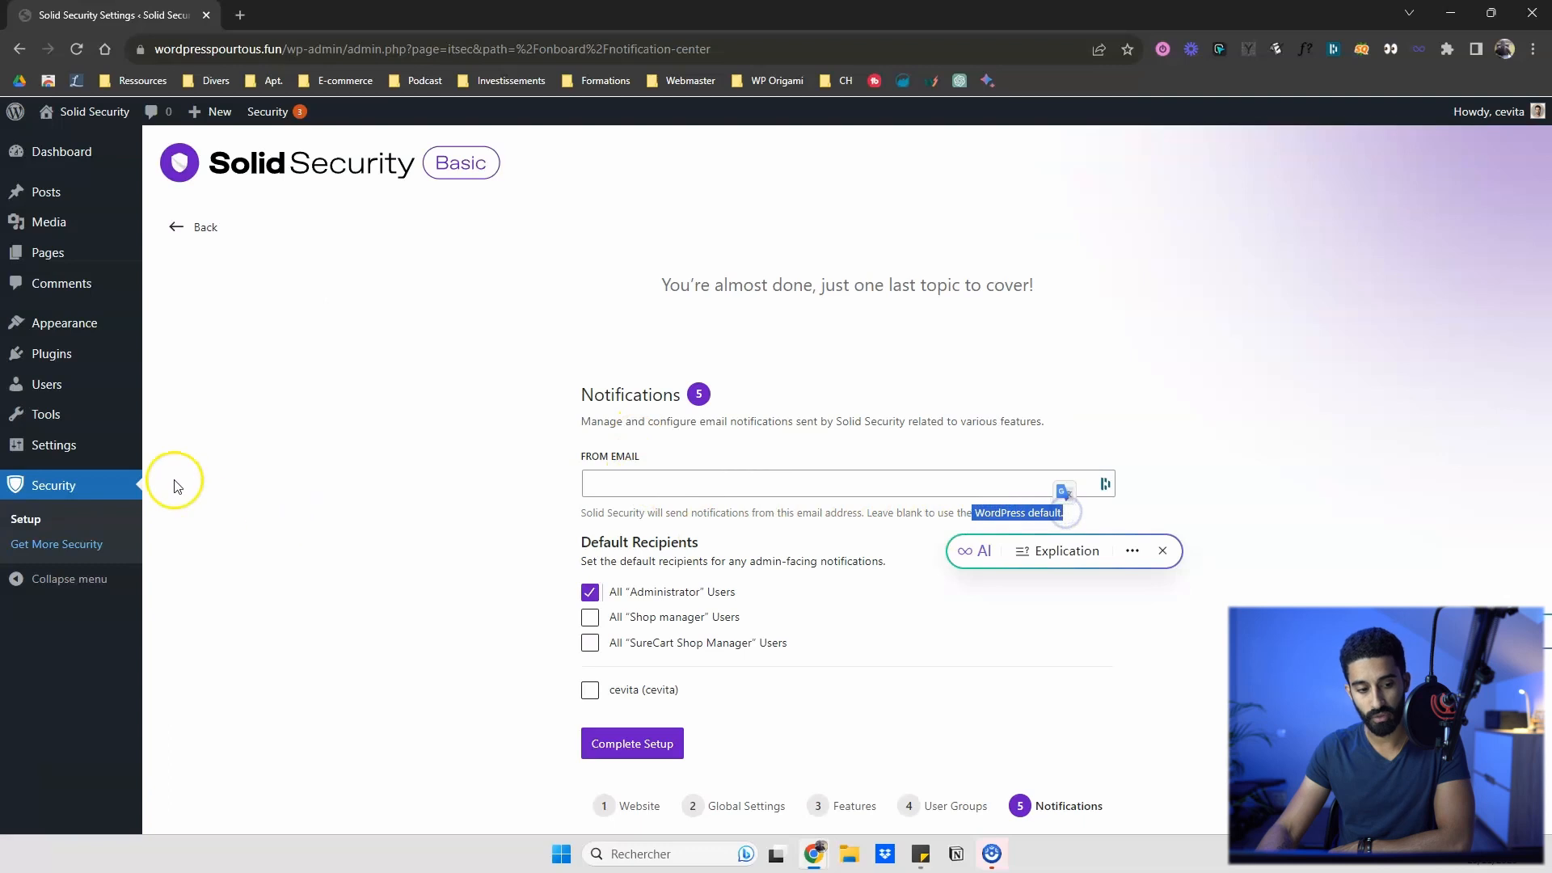
mouse_move(76, 444)
click(370, 468)
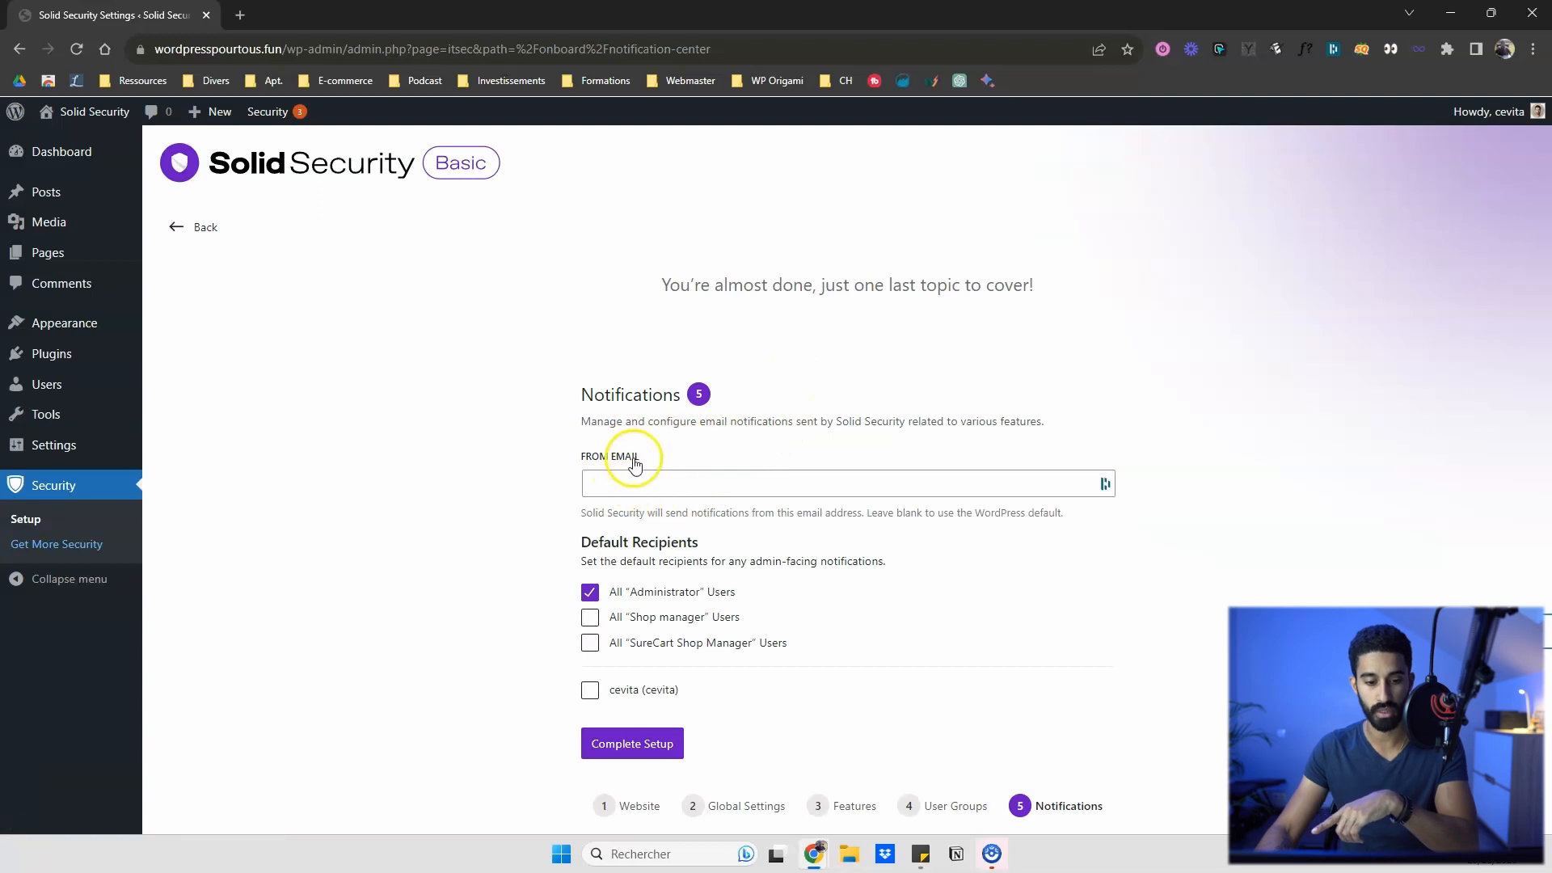
click(611, 741)
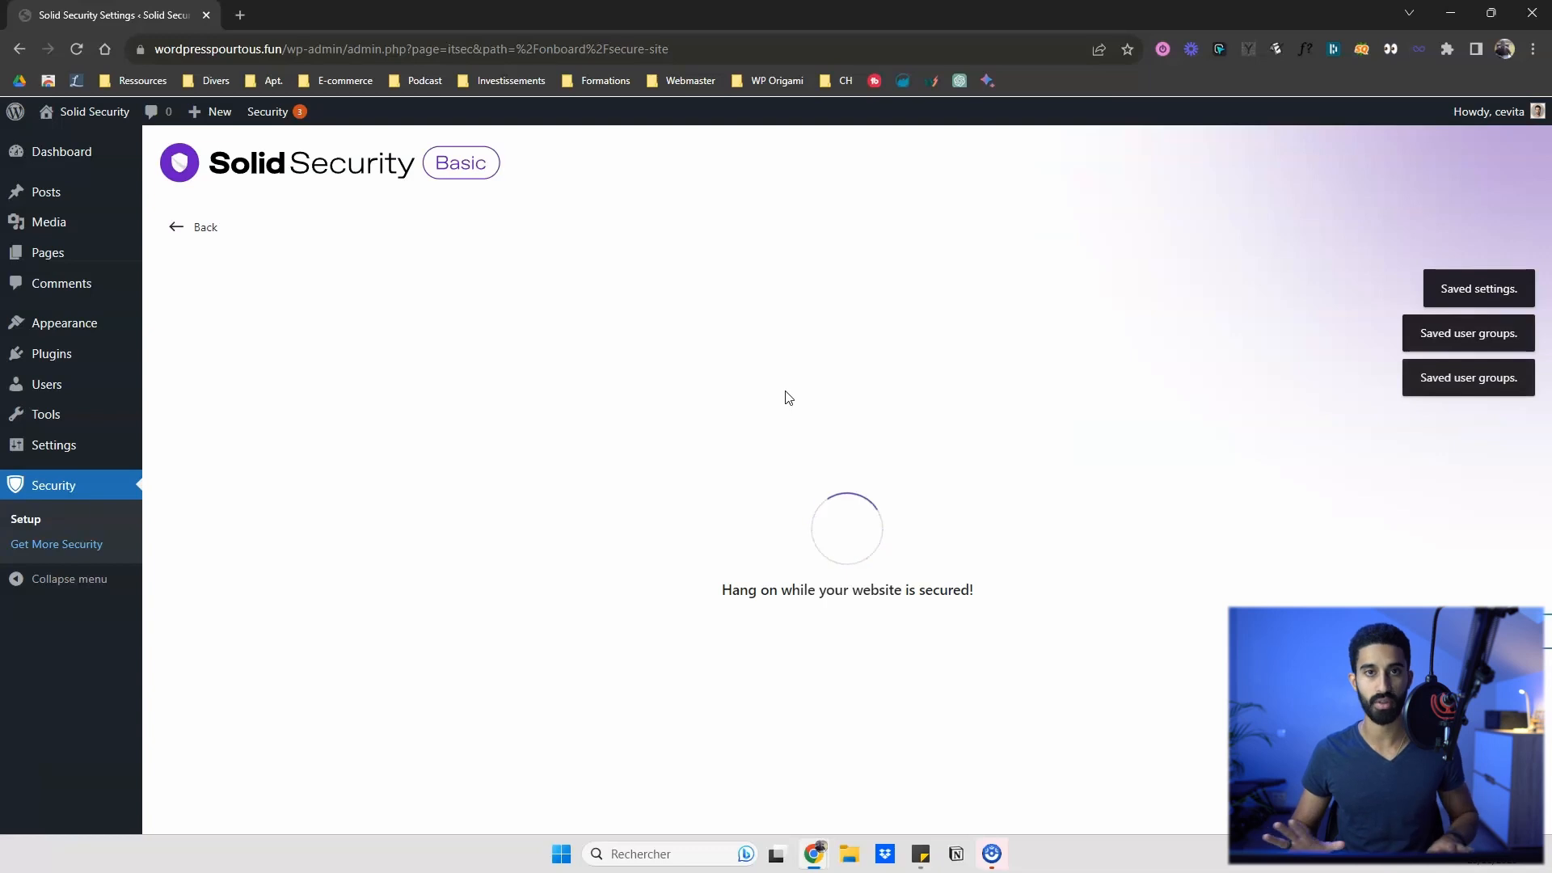
click(475, 473)
scroll(483, 479, down, 1)
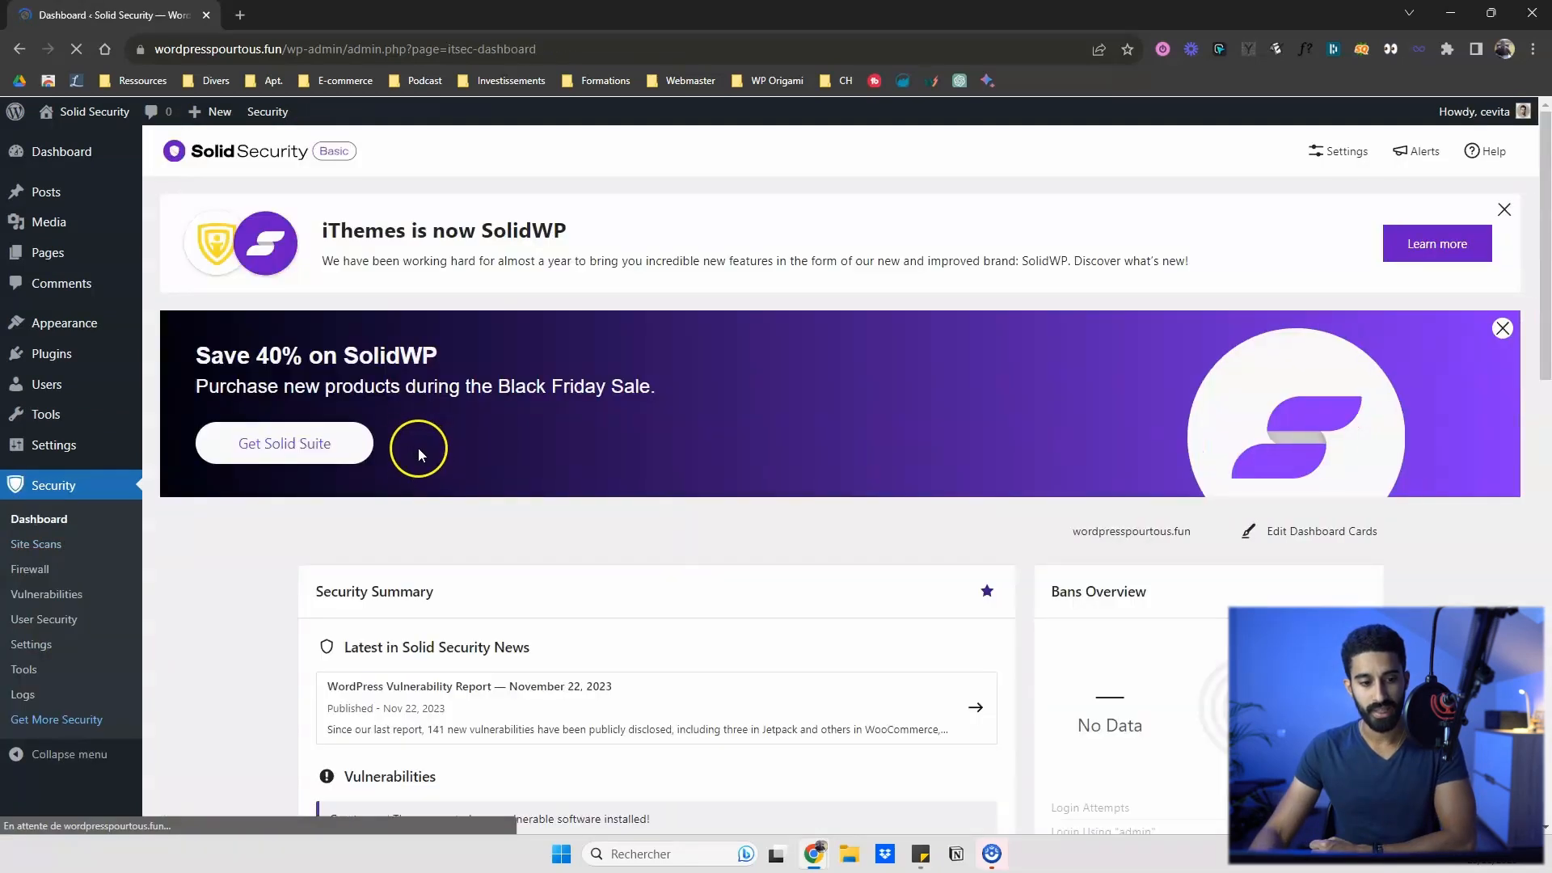
Step: Dismiss the two promotional banners on the Solid Security dashboard and look over its cards
click(1504, 209)
click(1501, 213)
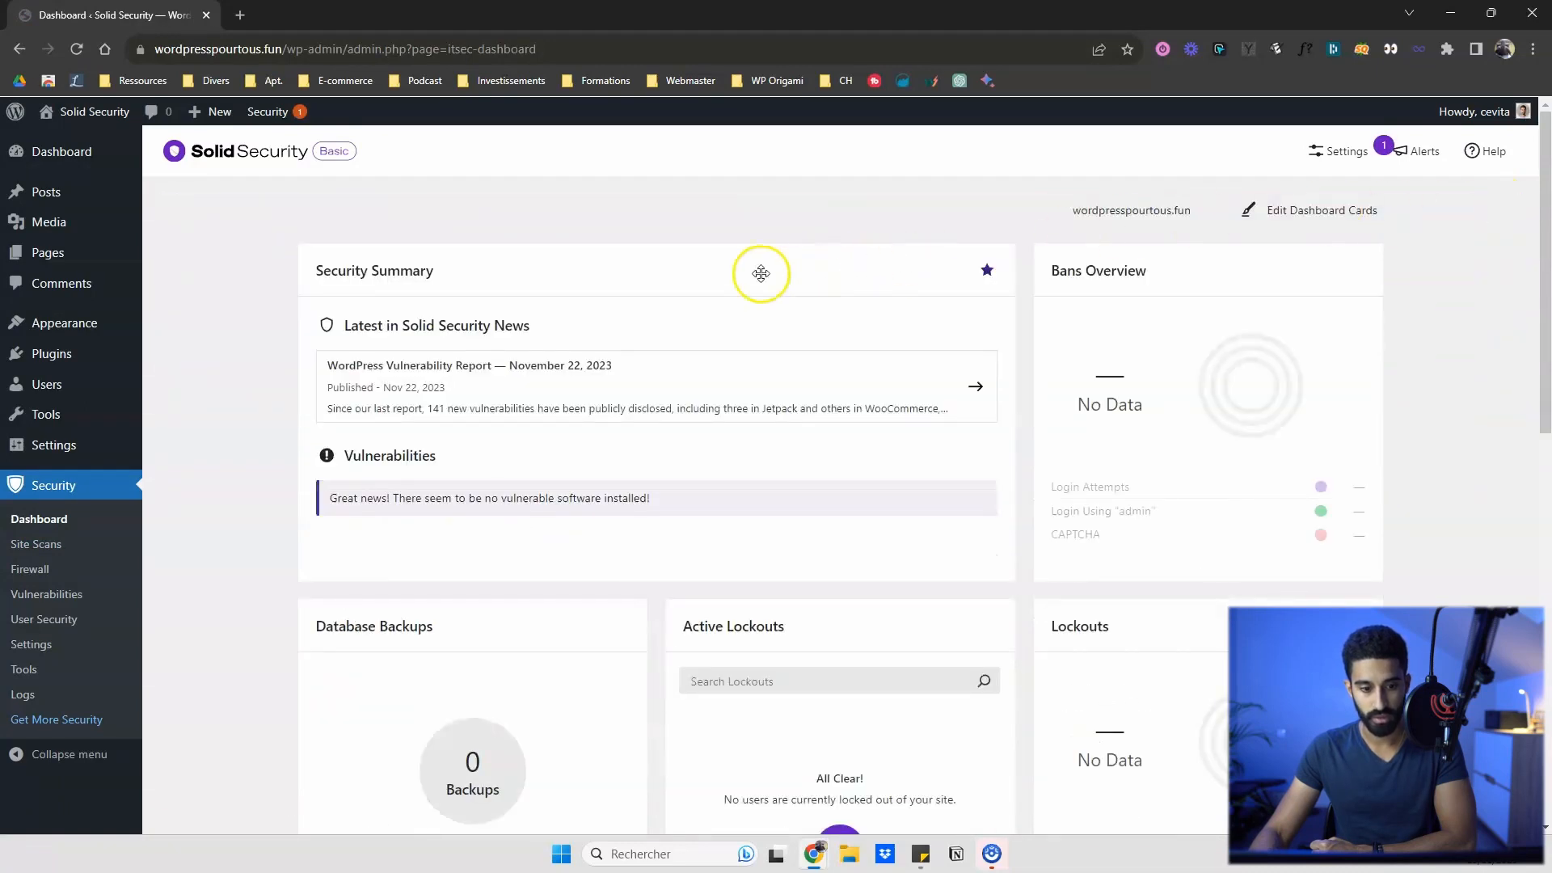
scroll(429, 396, down, 1)
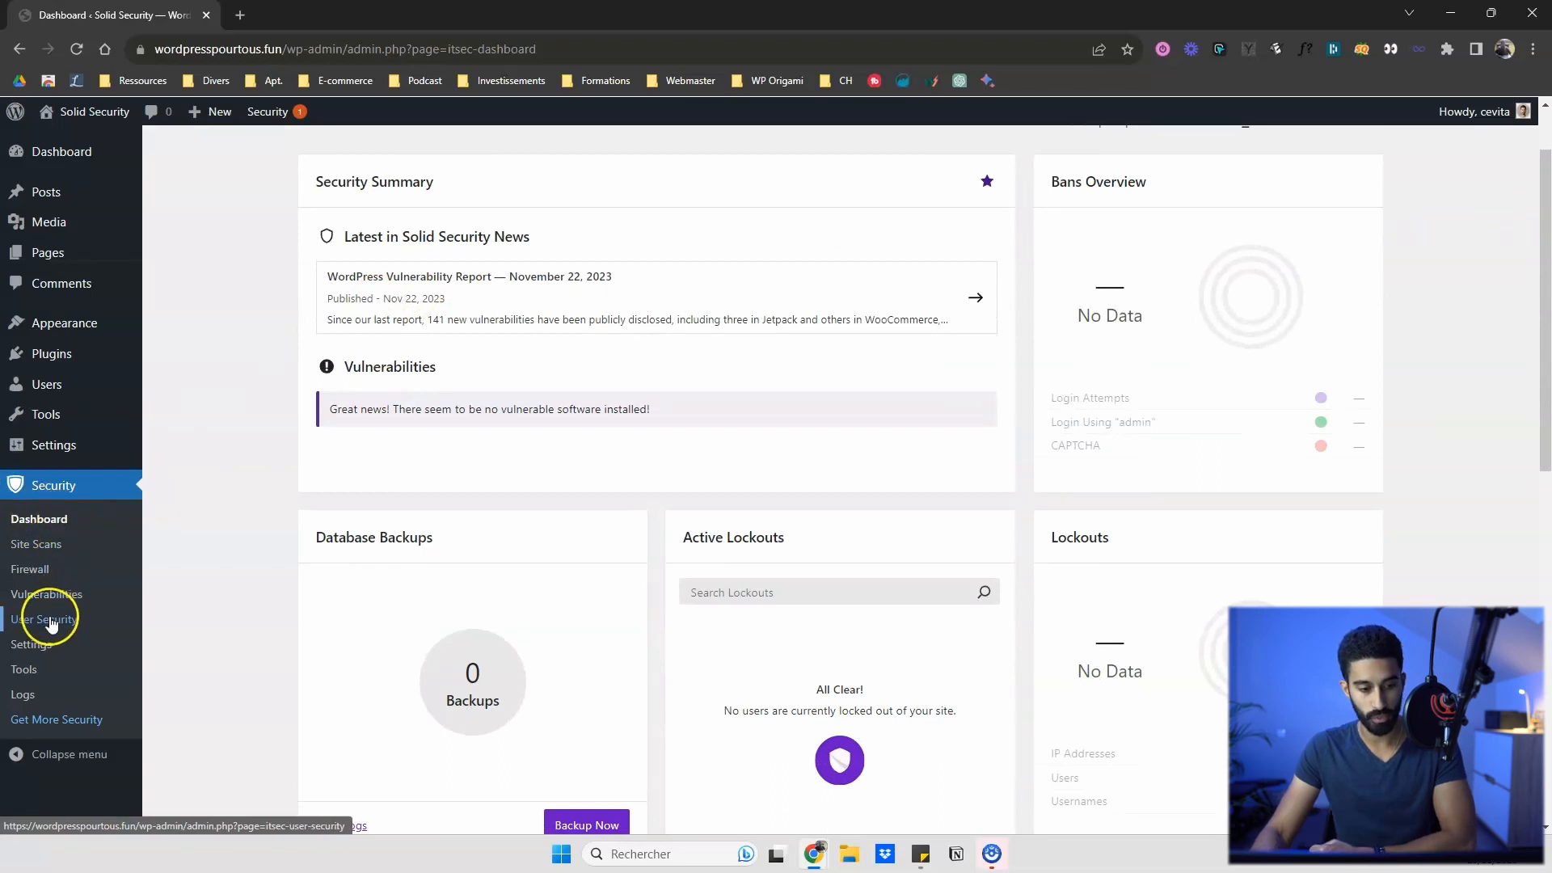
Step: Open the Solid Security settings and examine the global settings, including Write to Files and the lockout options
click(32, 645)
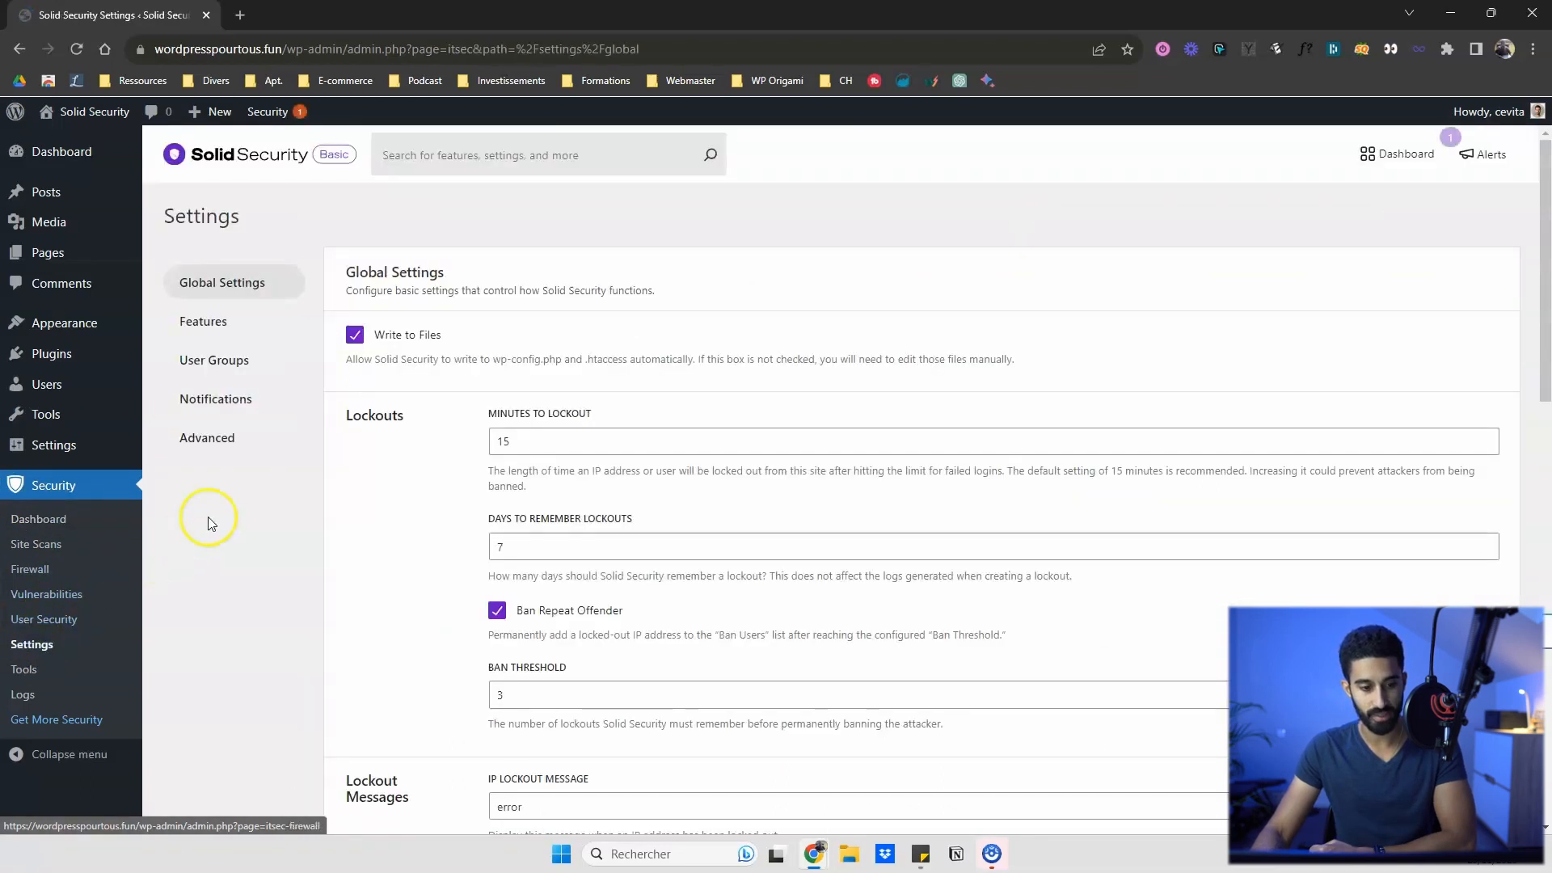
scroll(388, 350, down, 2)
scroll(392, 346, up, 3)
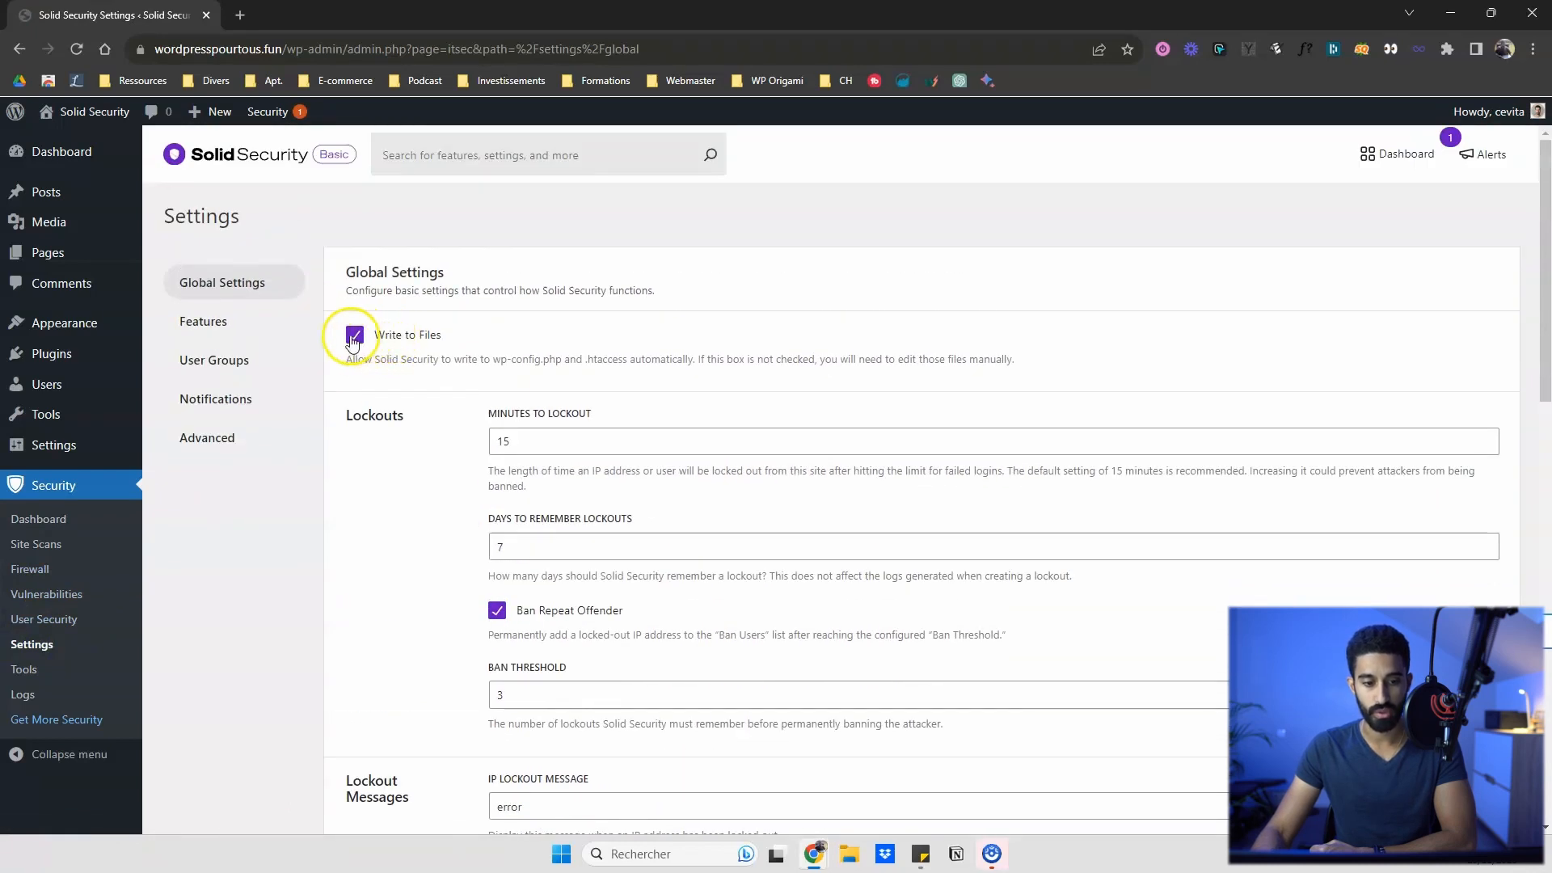
scroll(409, 343, down, 4)
scroll(429, 356, up, 4)
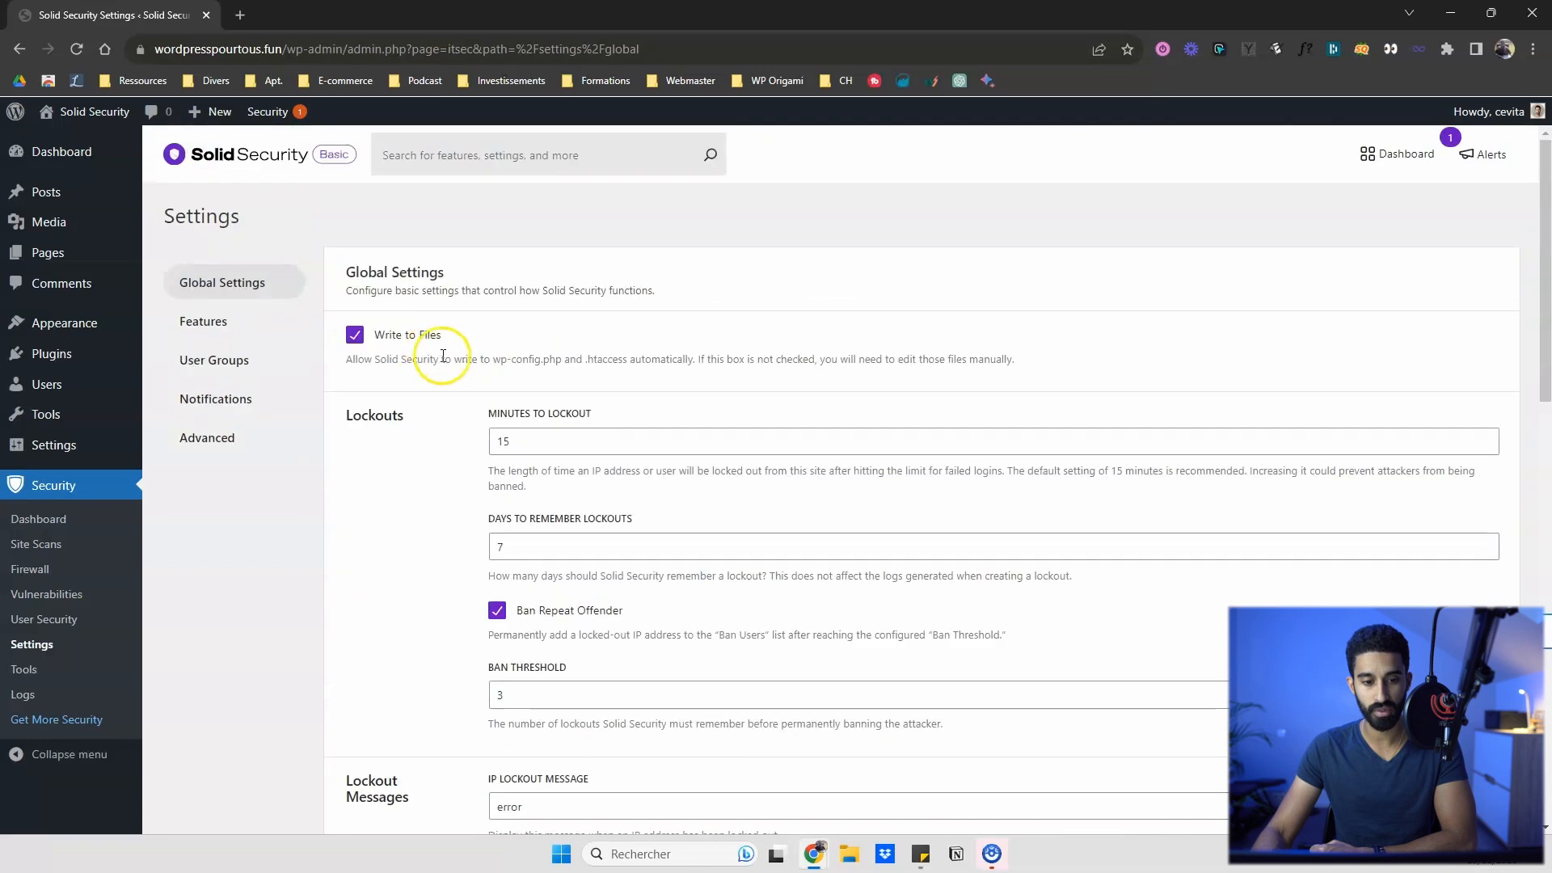
double_click(533, 439)
click(404, 356)
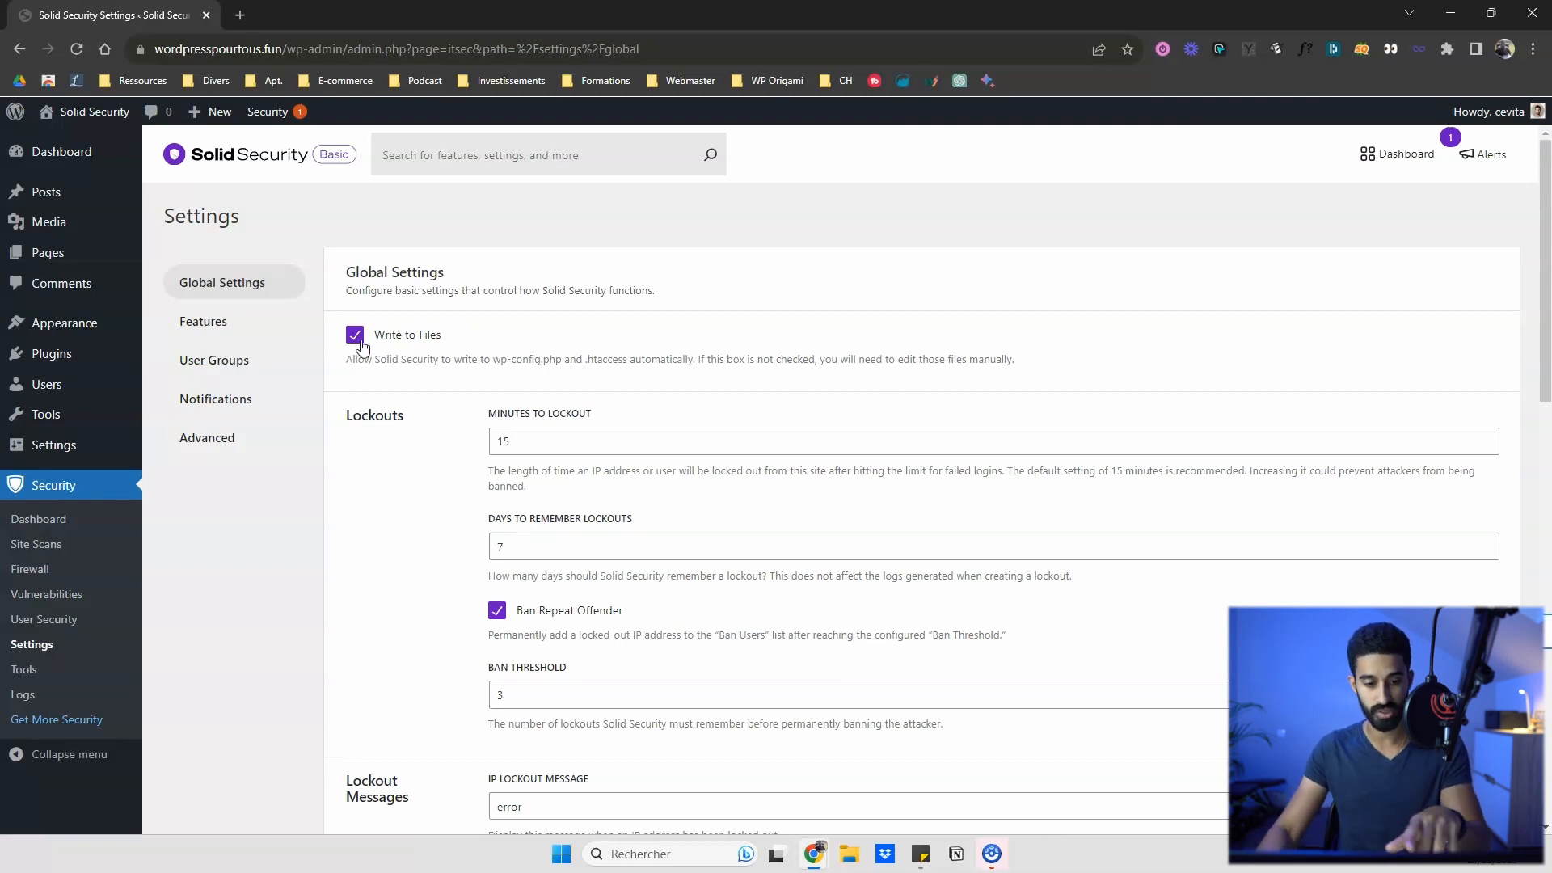
drag(534, 439, 485, 440)
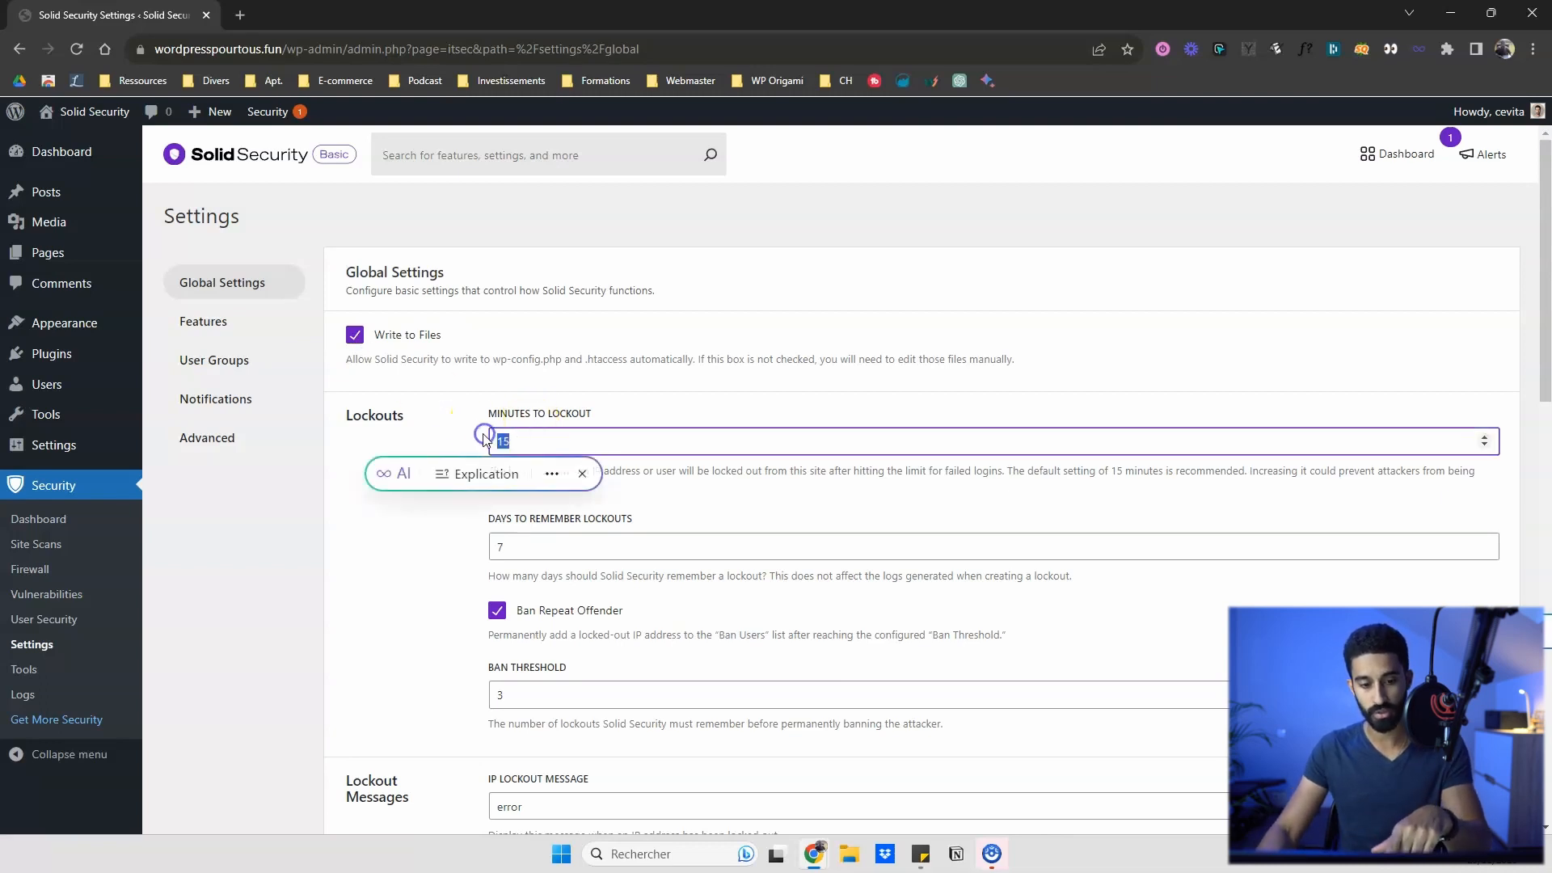
click(409, 538)
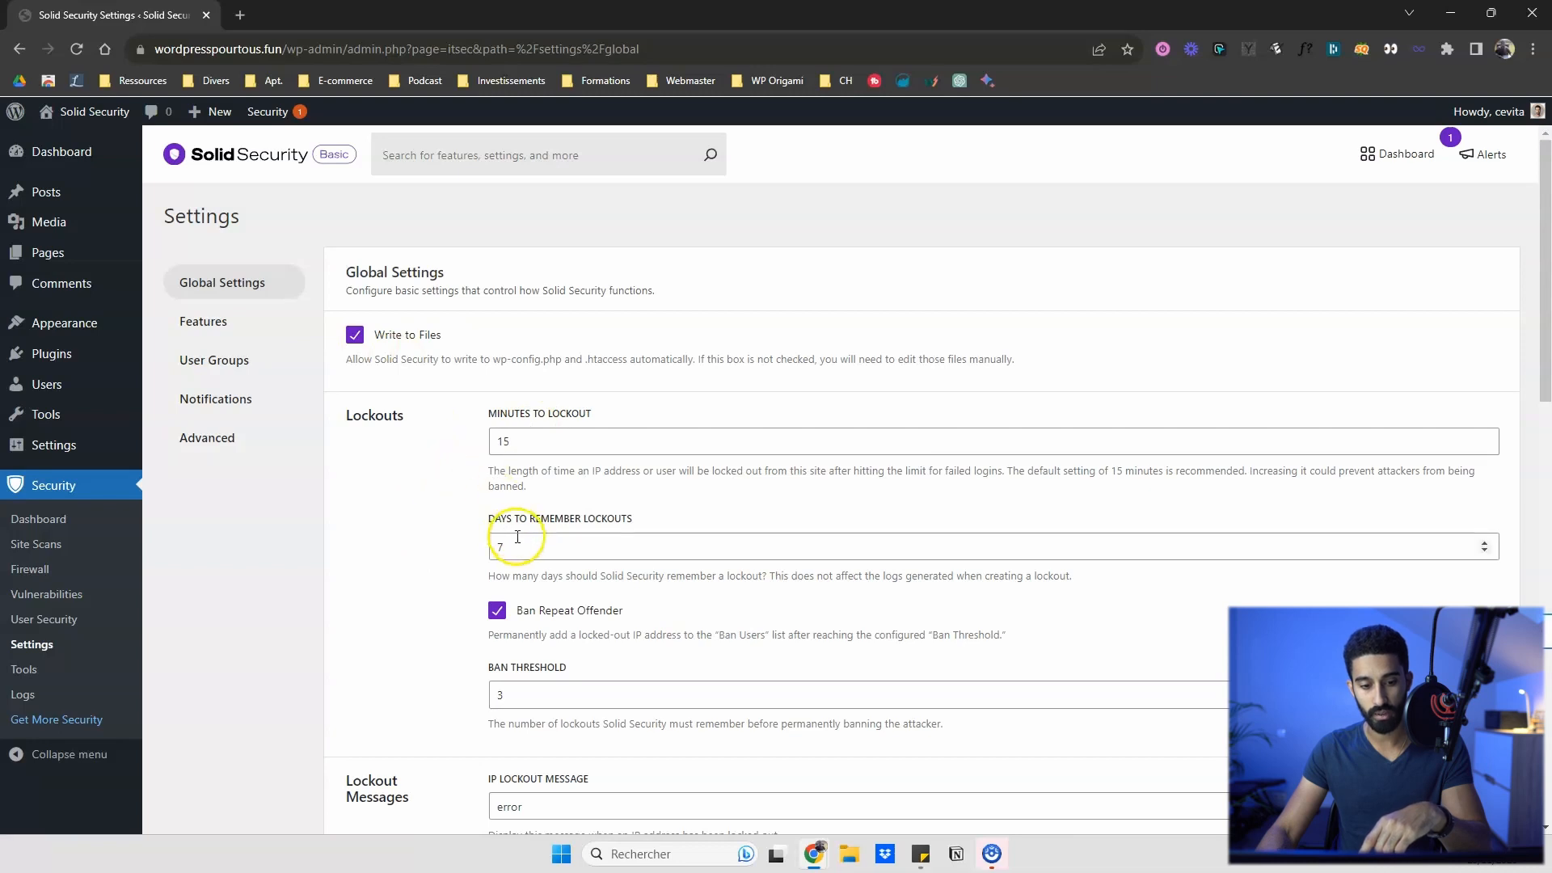
scroll(467, 489, down, 1)
scroll(485, 452, down, 1)
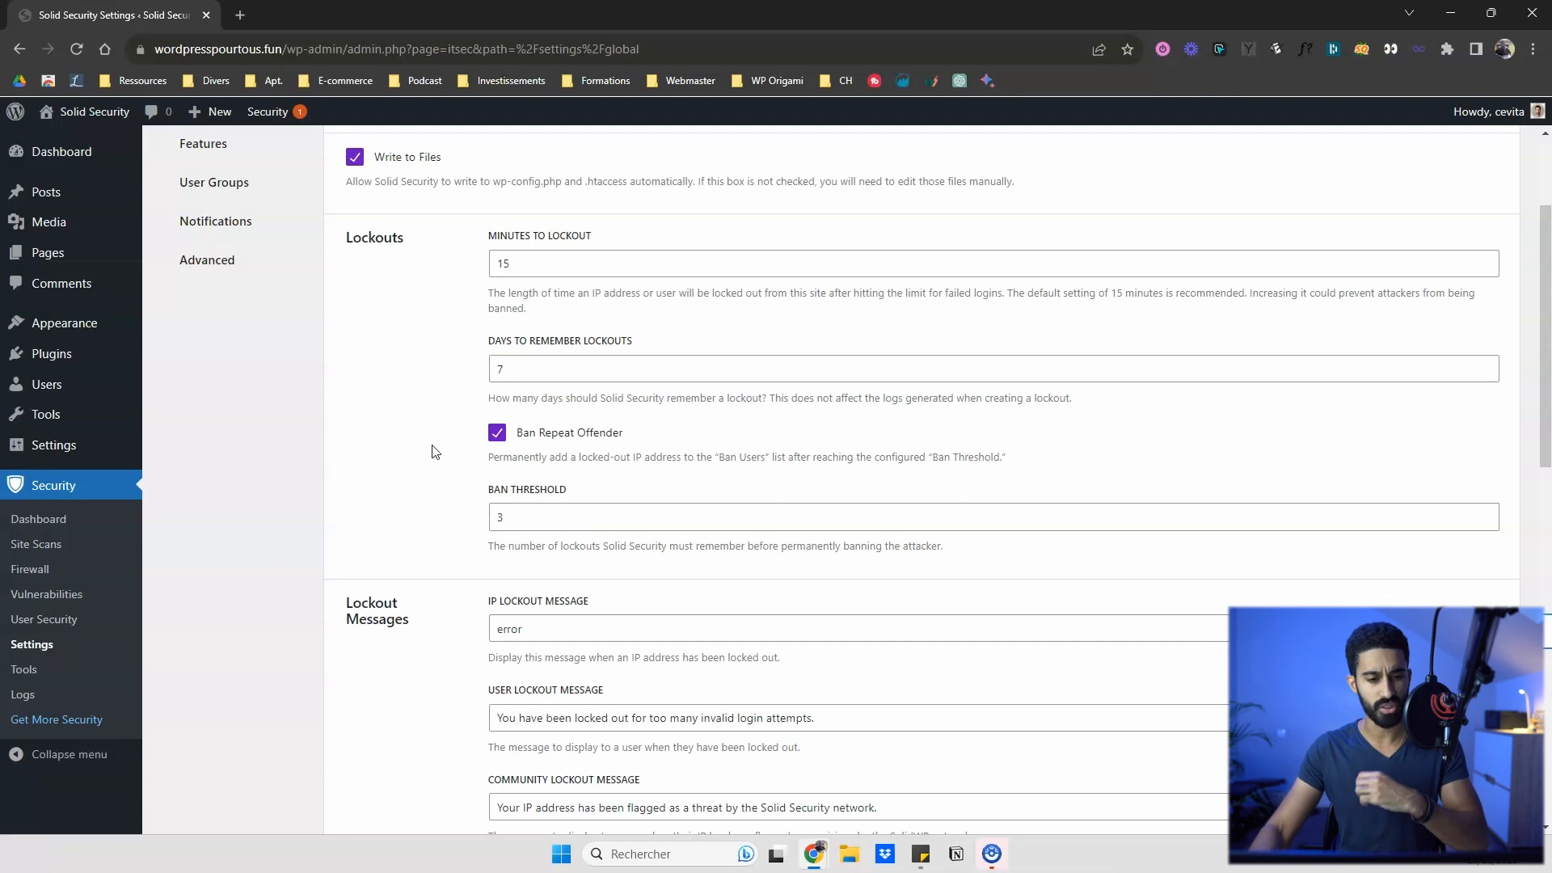
scroll(432, 452, up, 1)
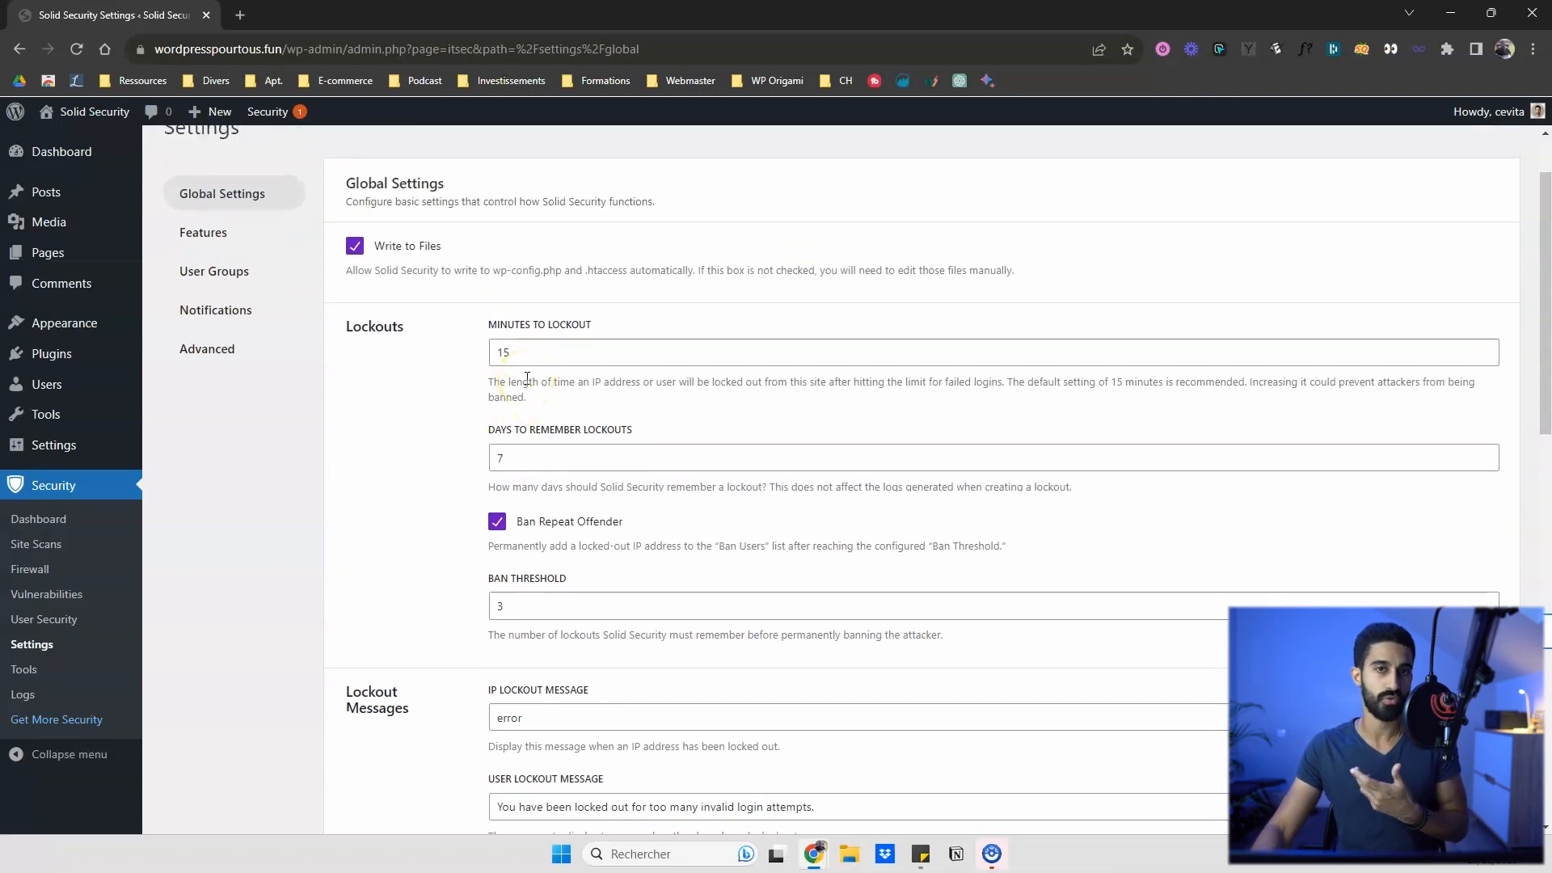
Step: Set Minutes to Lockout to 21 in the global lockout settings
double_click(502, 353)
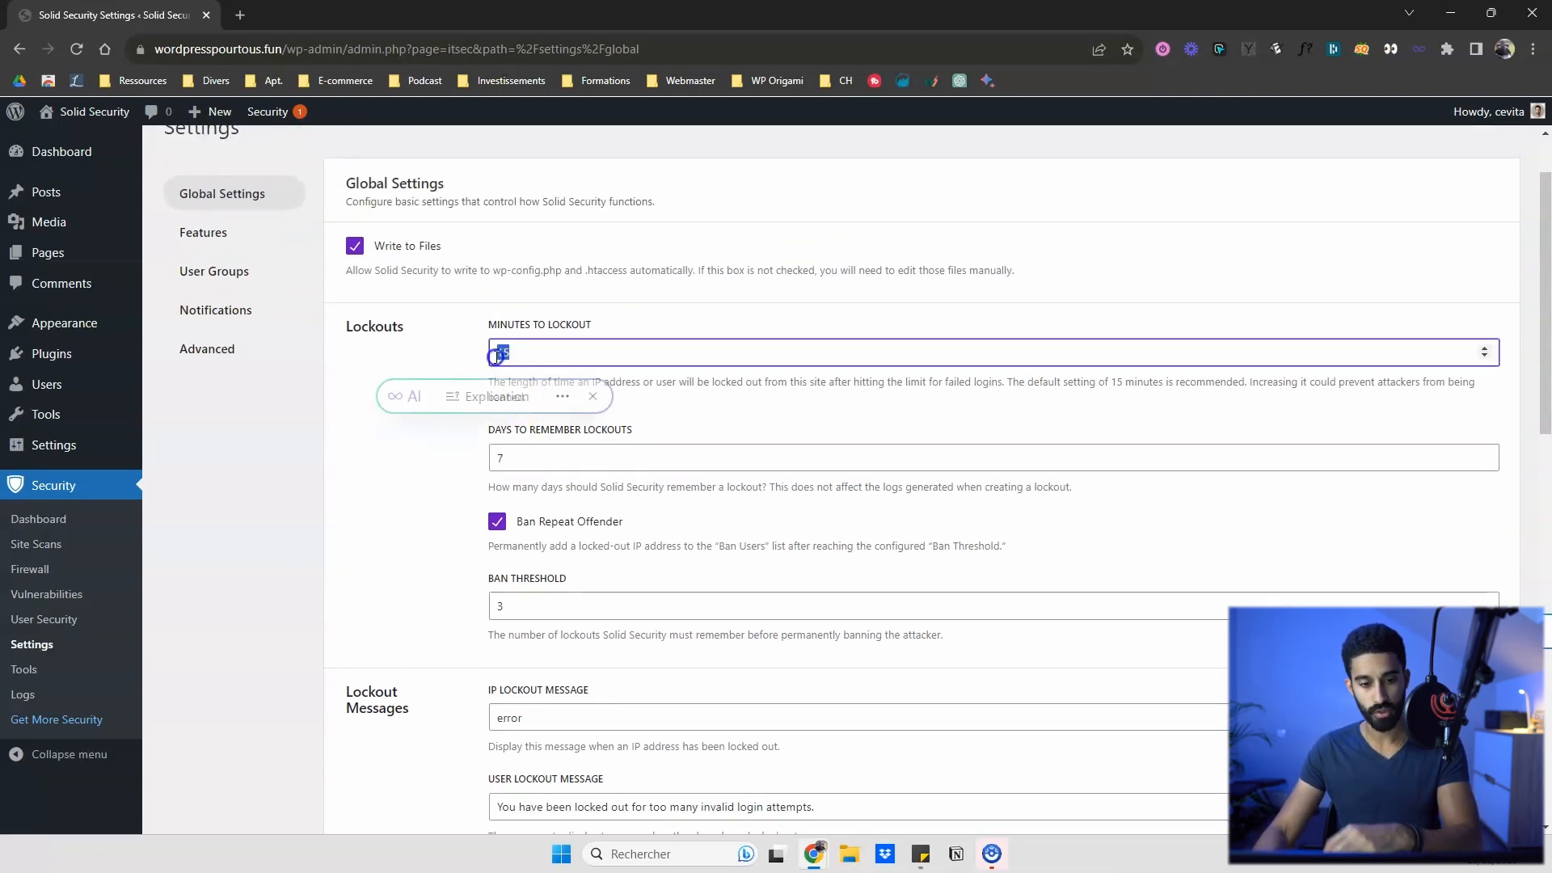
text(20)
click(482, 355)
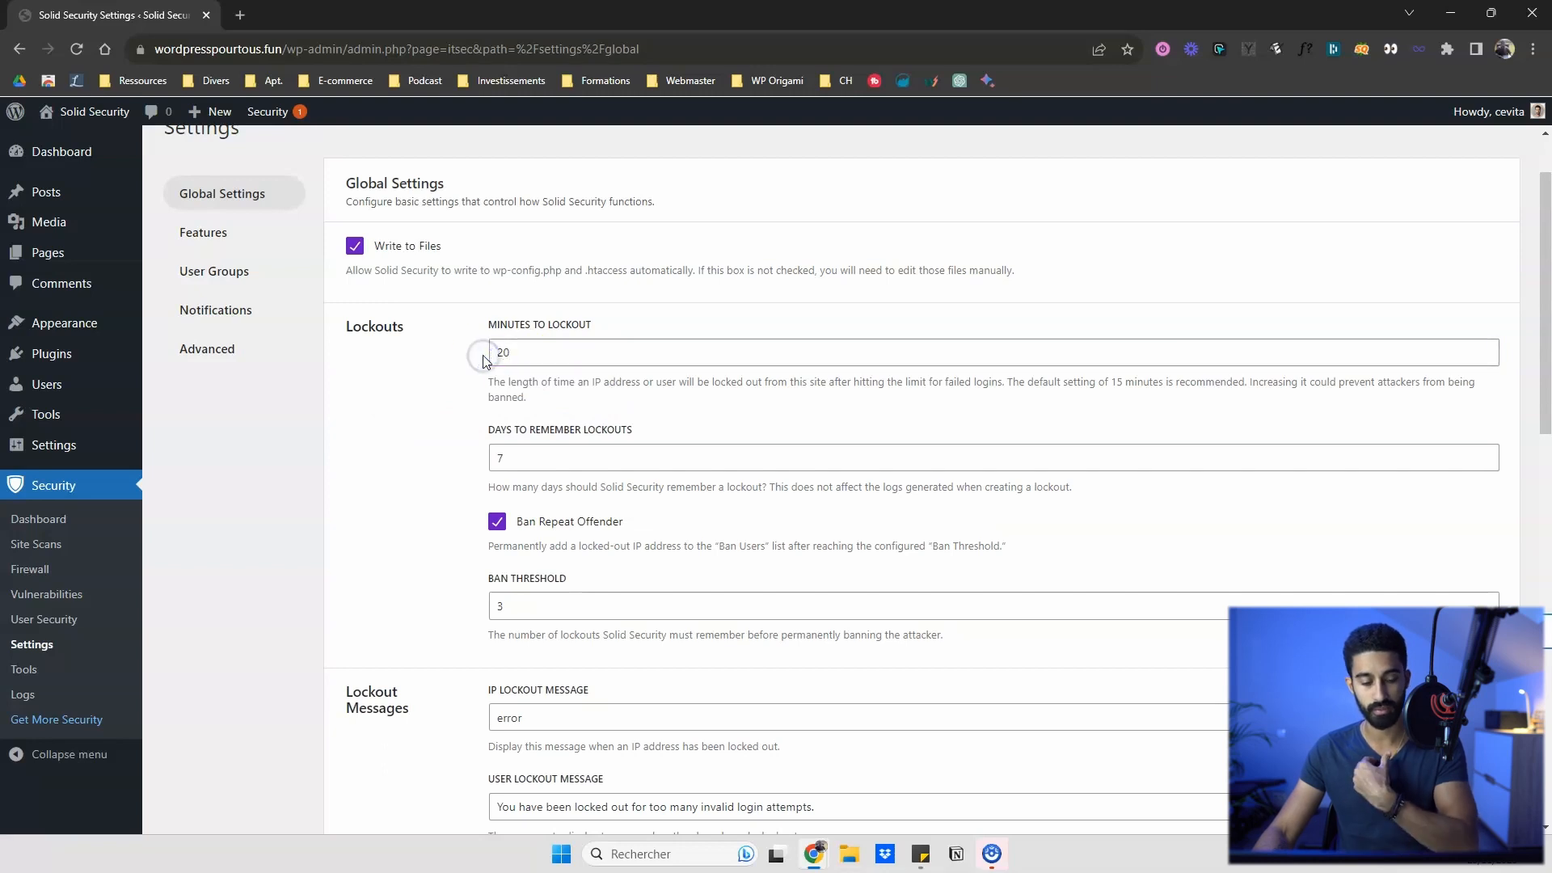
click(526, 348)
click(523, 348)
double_click(511, 351)
text(2)
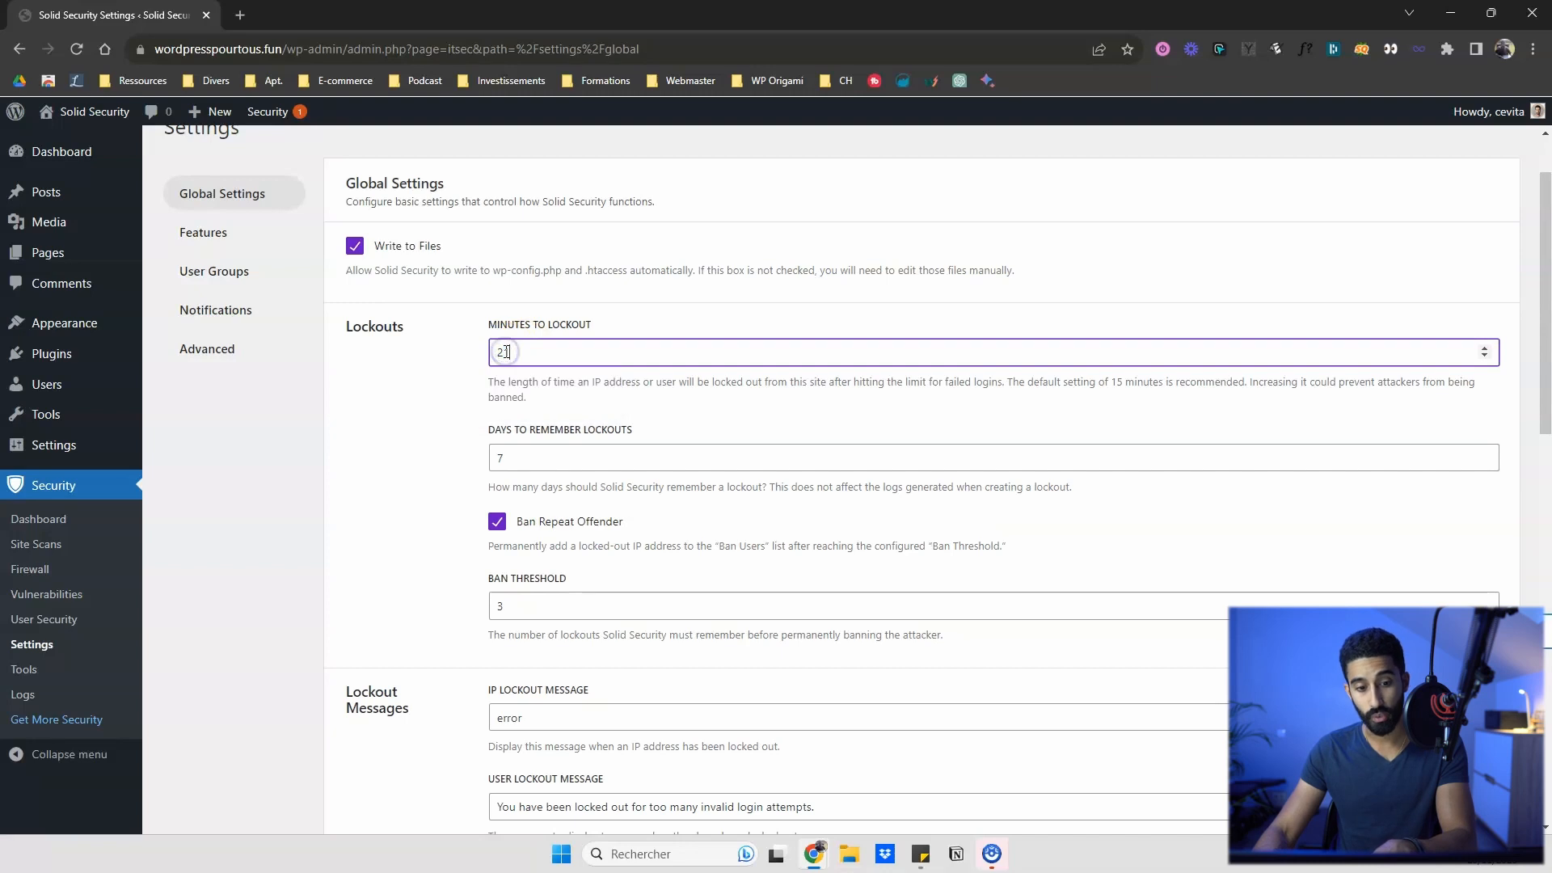
text(2)
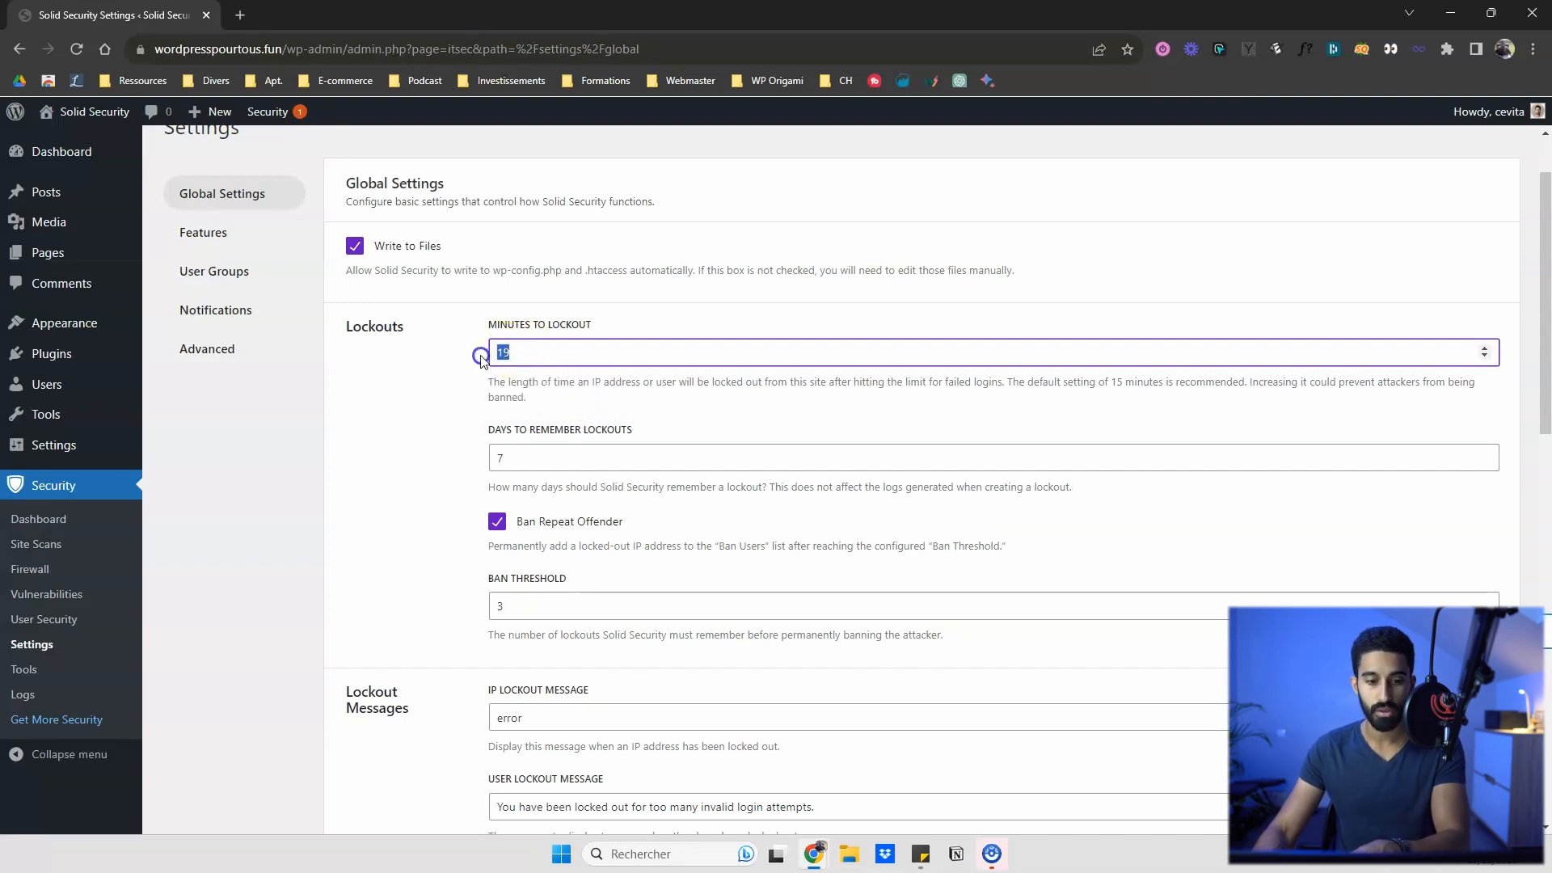
text(1)
click(473, 360)
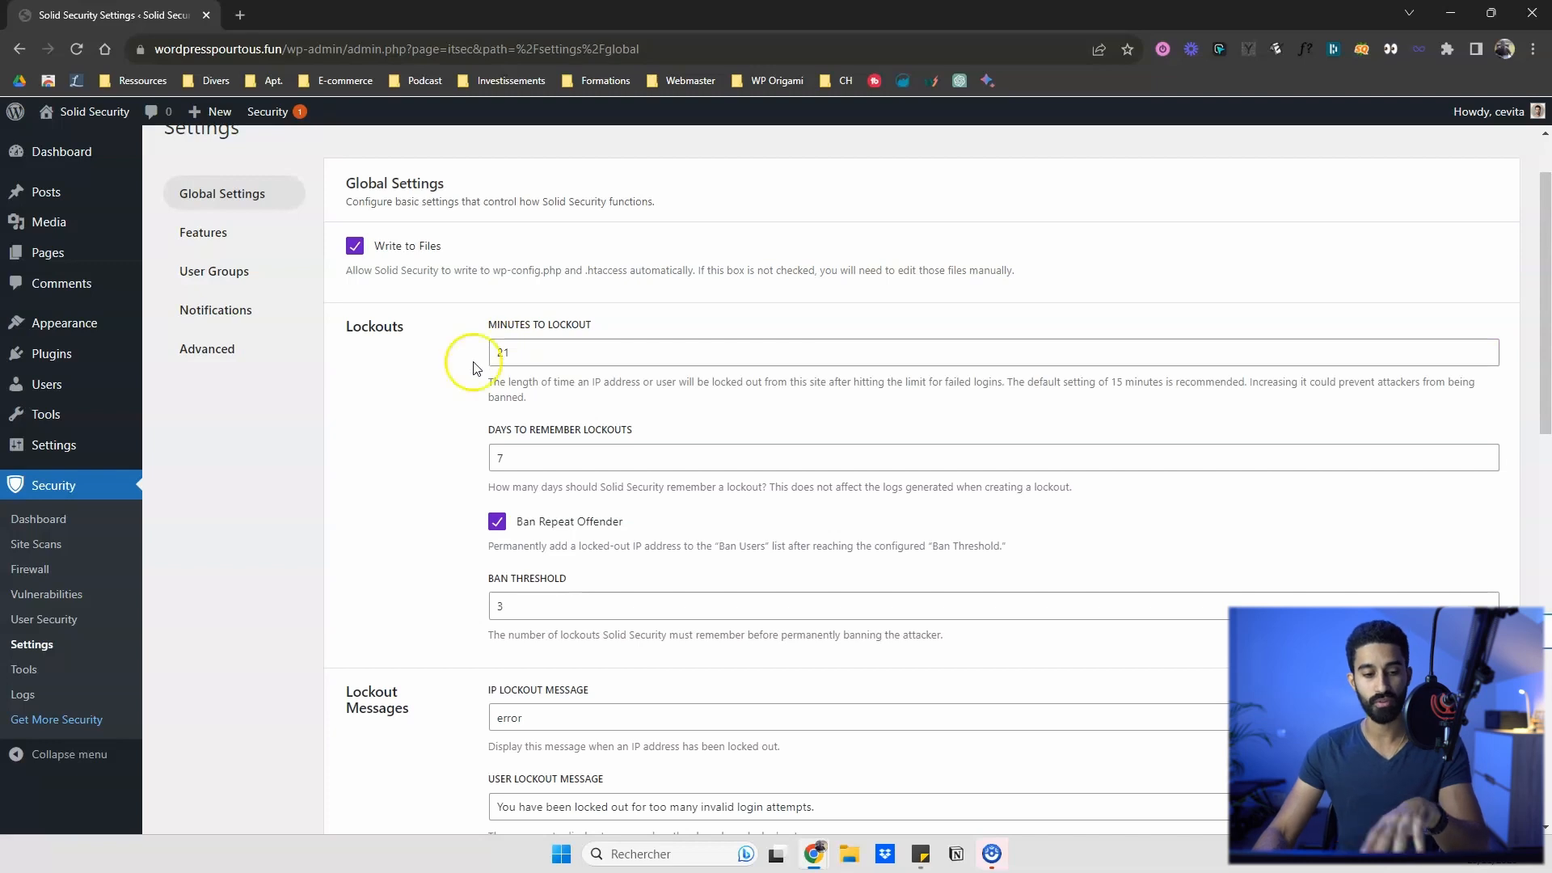
Step: Set Days to Remember Lockouts to 10 and the Ban Threshold to 2
scroll(517, 436, down, 1)
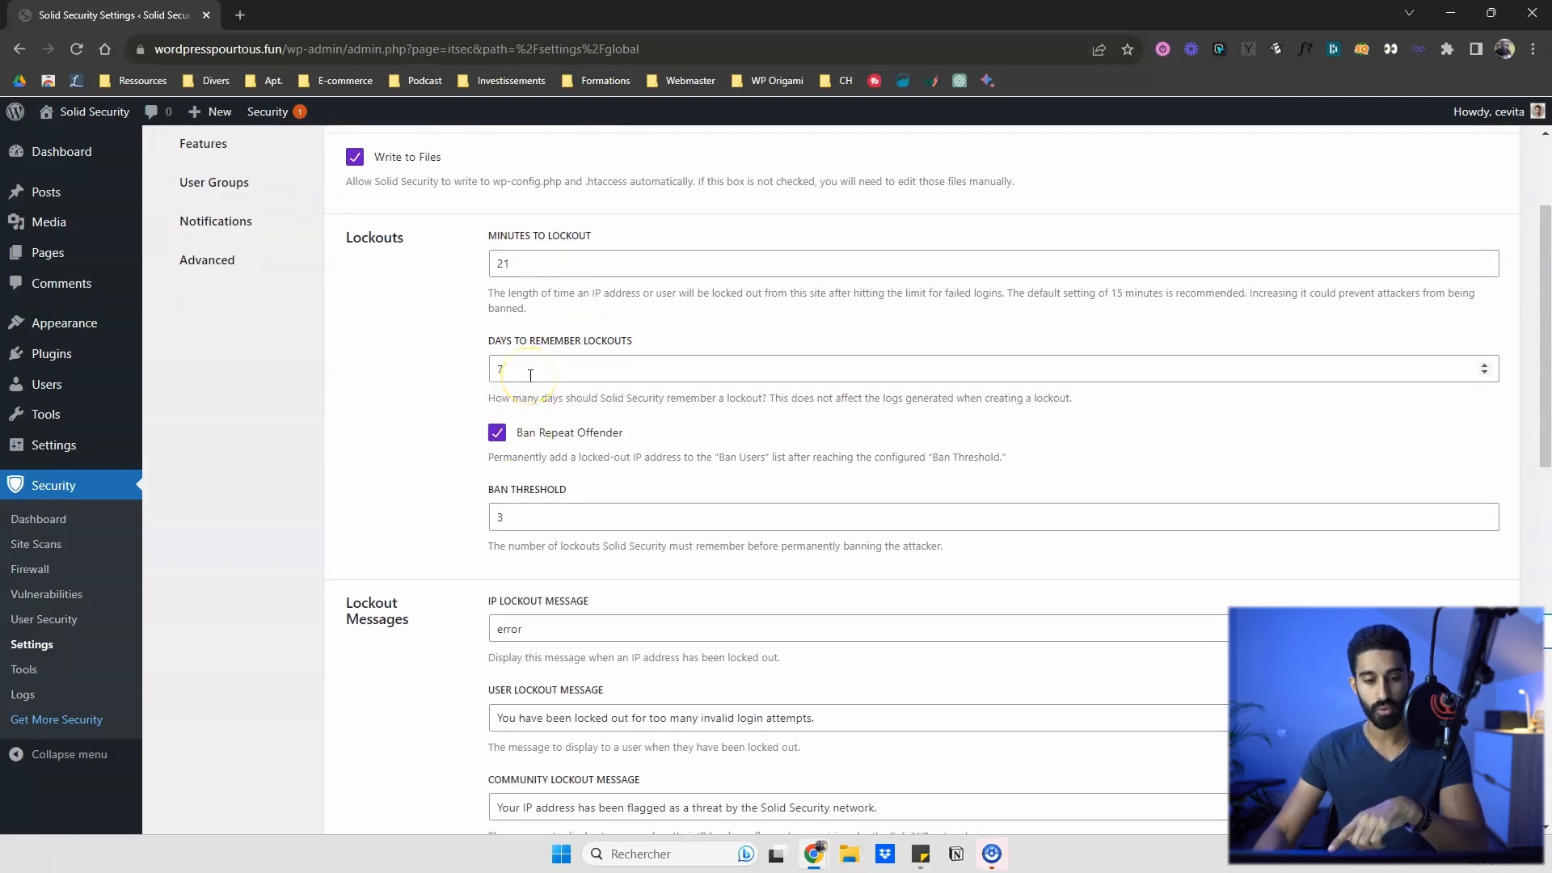
drag(526, 373, 474, 371)
text(10)
click(463, 369)
click(515, 528)
drag(516, 528, 468, 527)
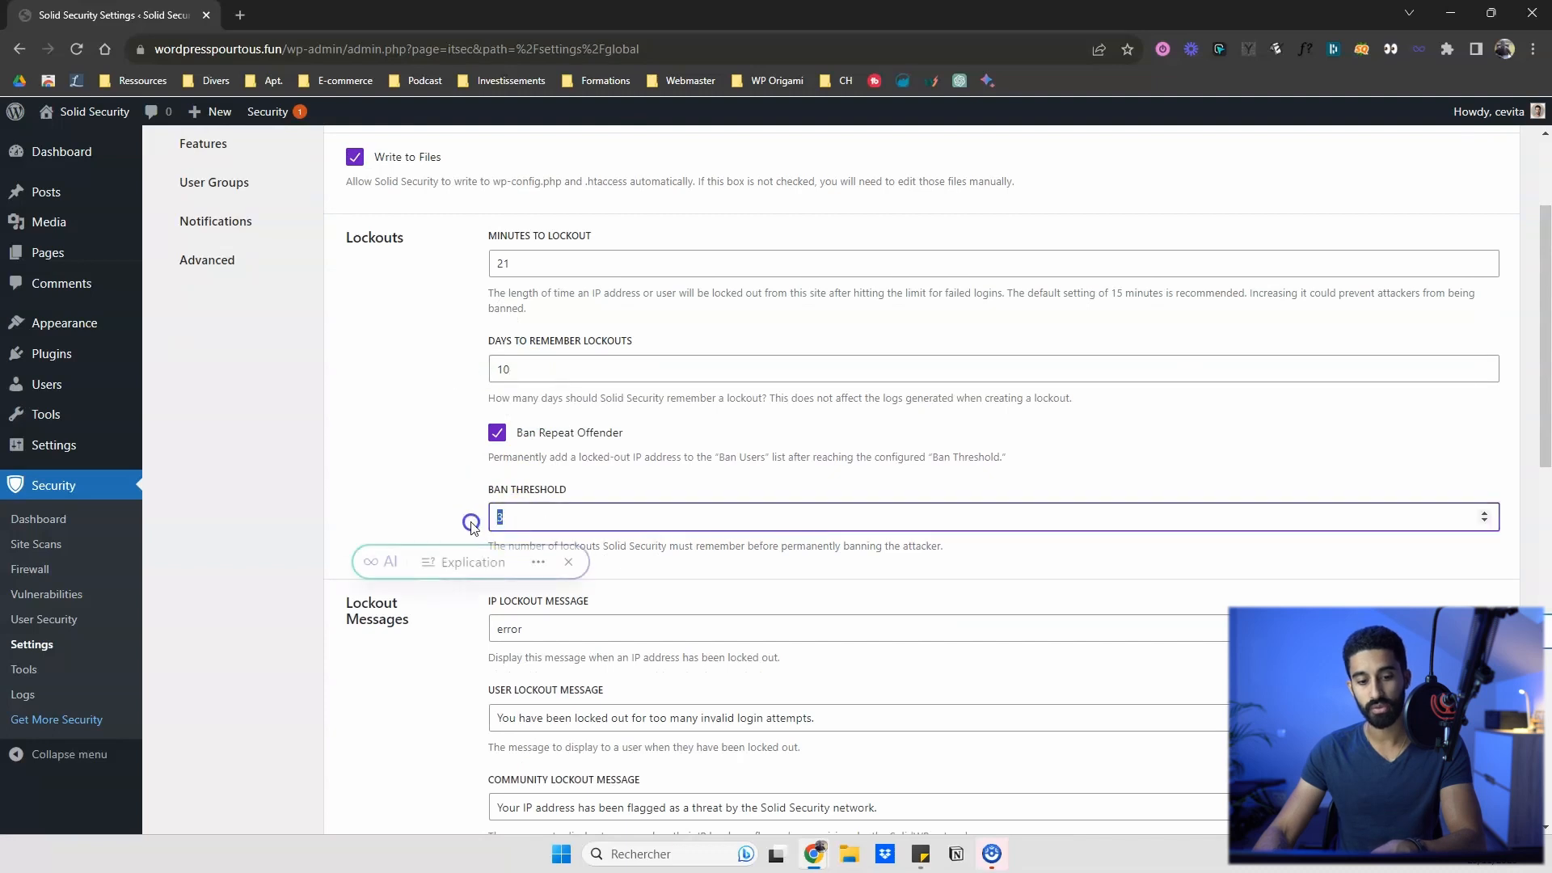
text(2)
click(434, 484)
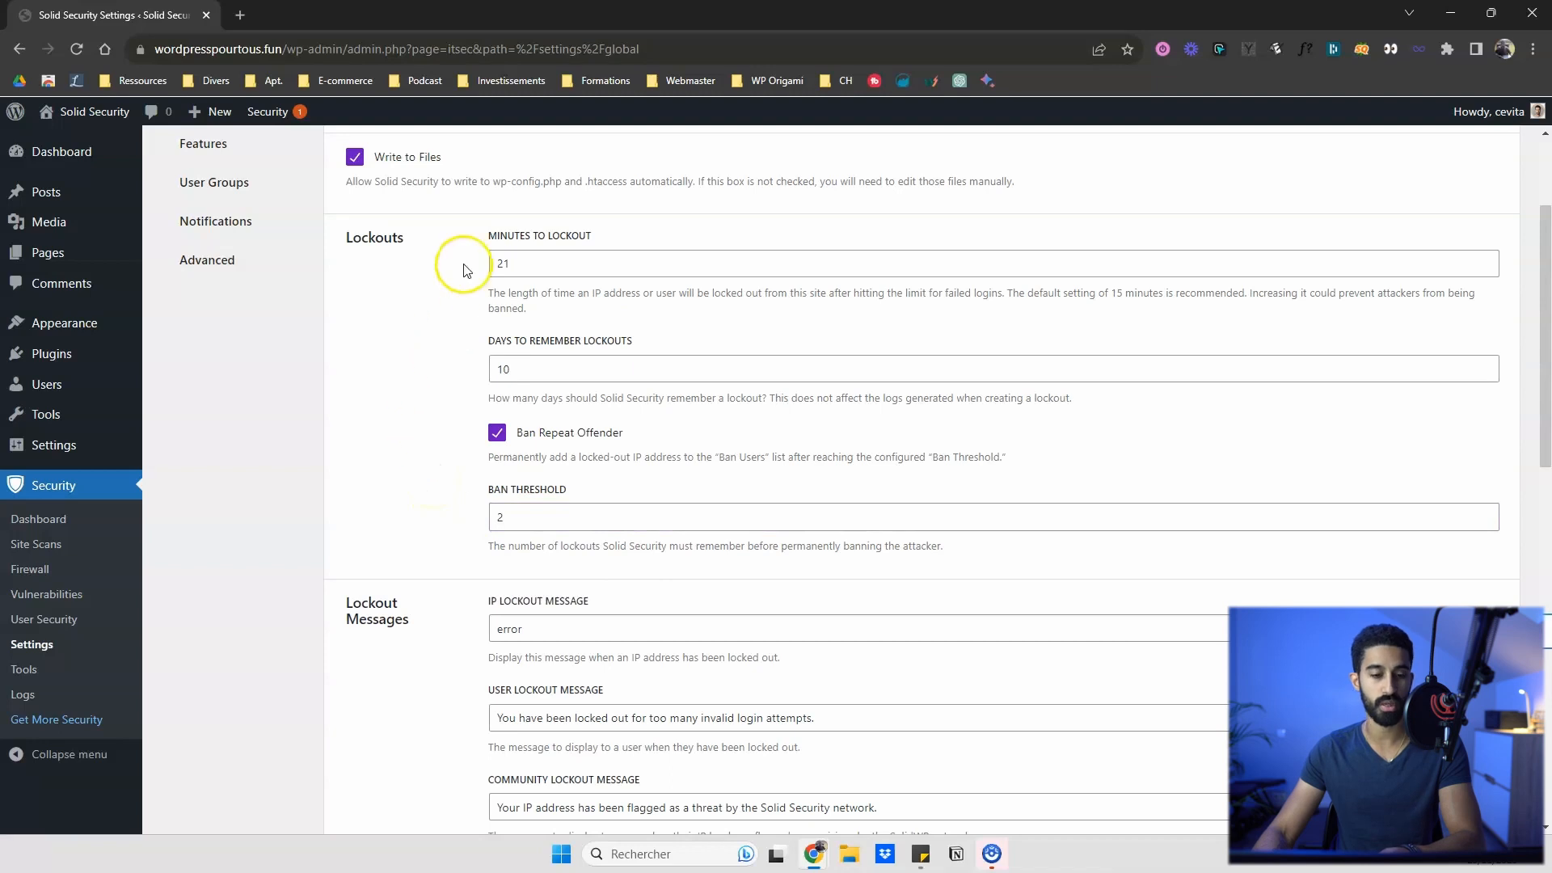
Step: Save the global settings with the Security menu hidden in the admin bar, and reload the page
scroll(457, 276, down, 4)
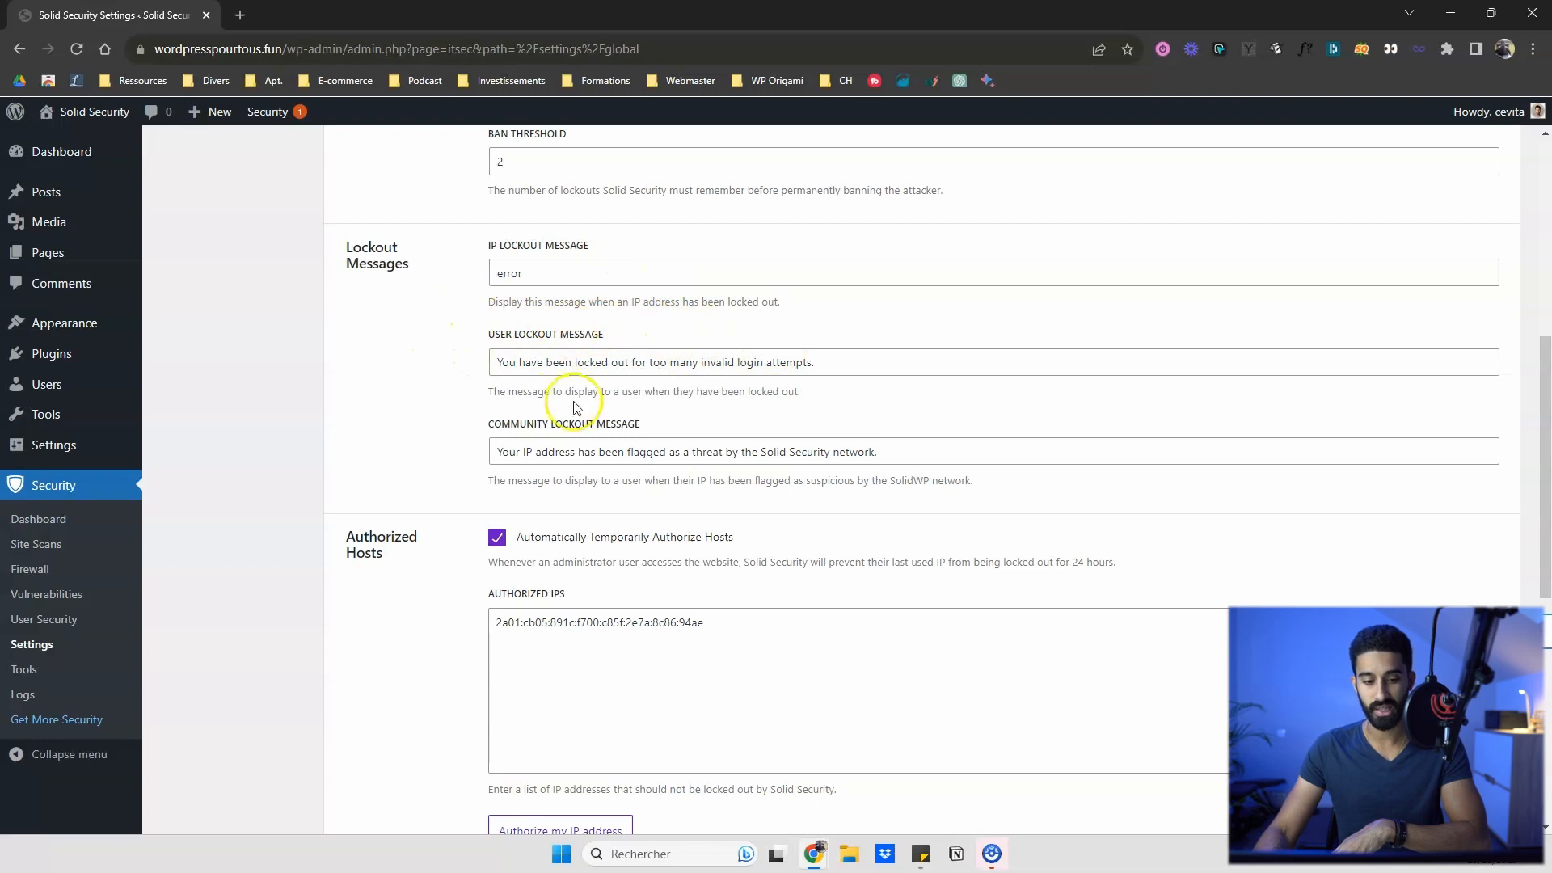
scroll(441, 369, down, 2)
scroll(442, 368, down, 5)
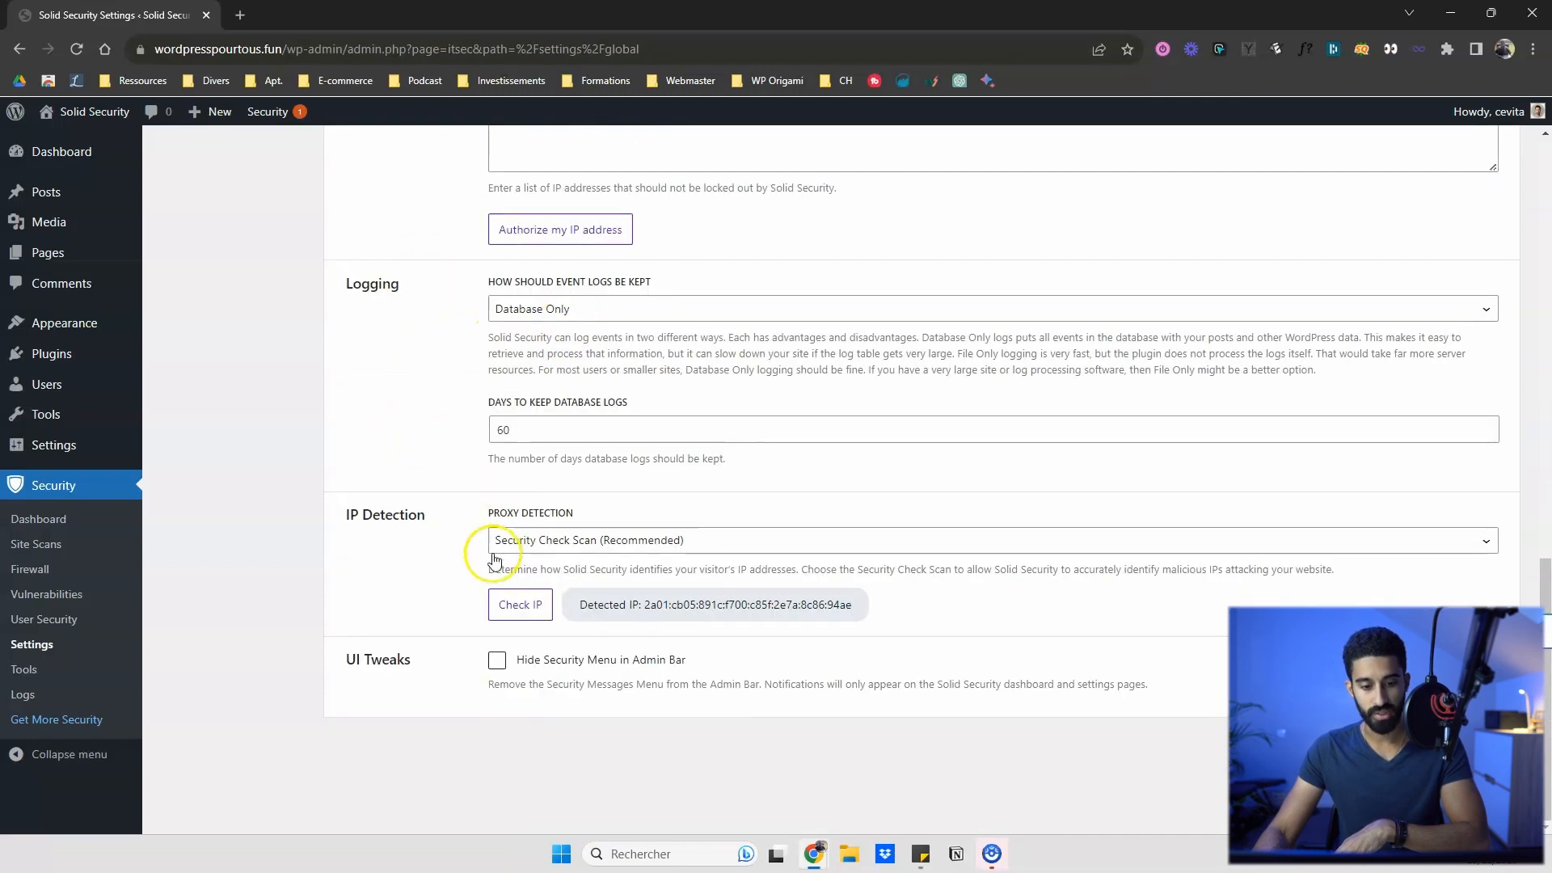
click(496, 661)
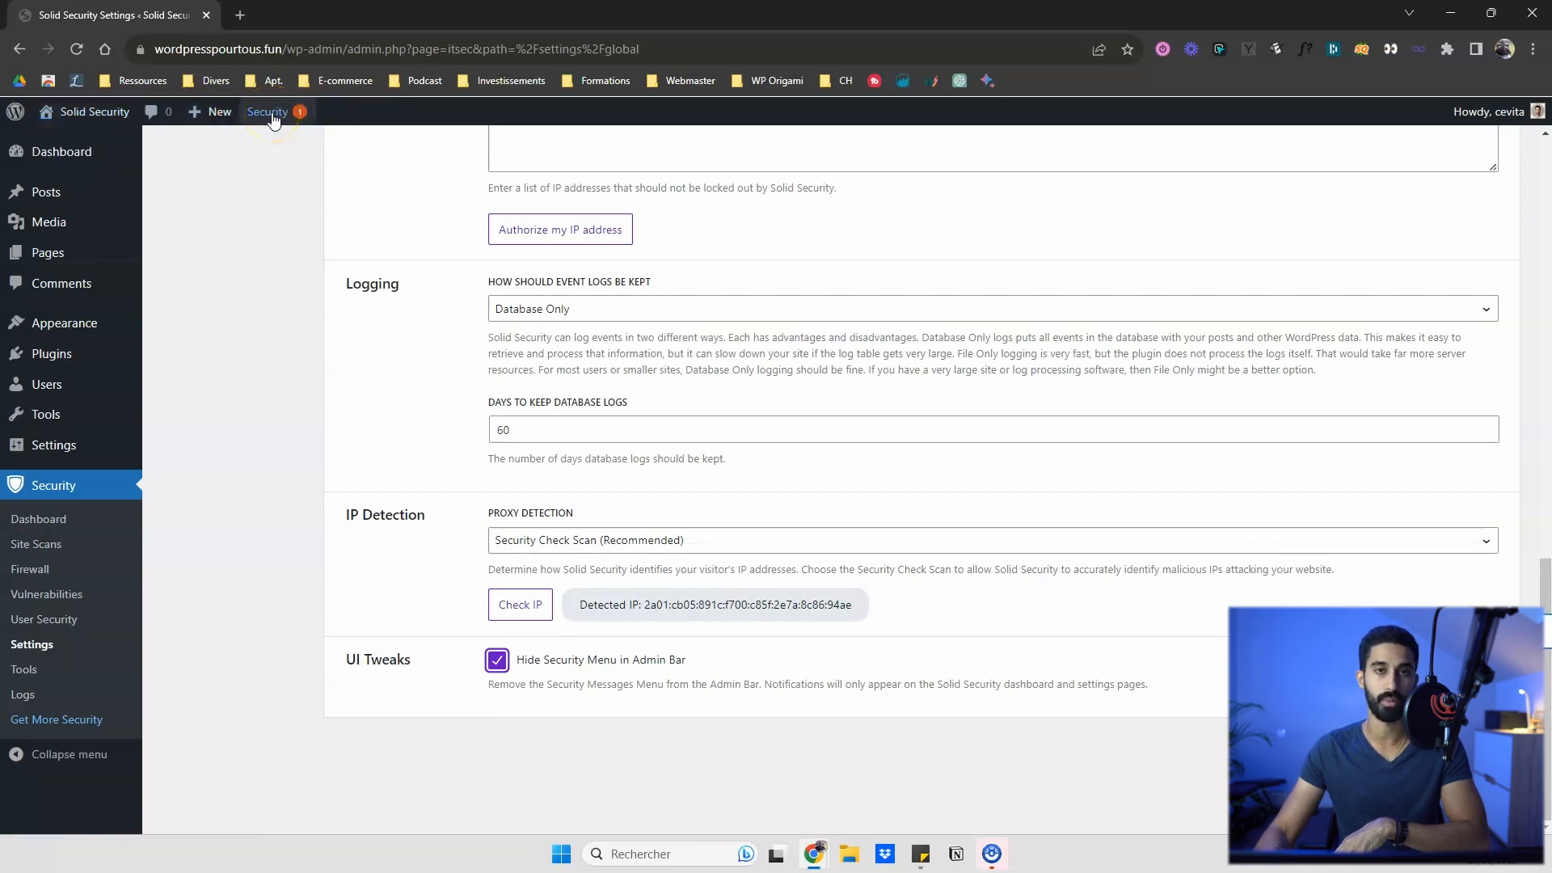
click(78, 51)
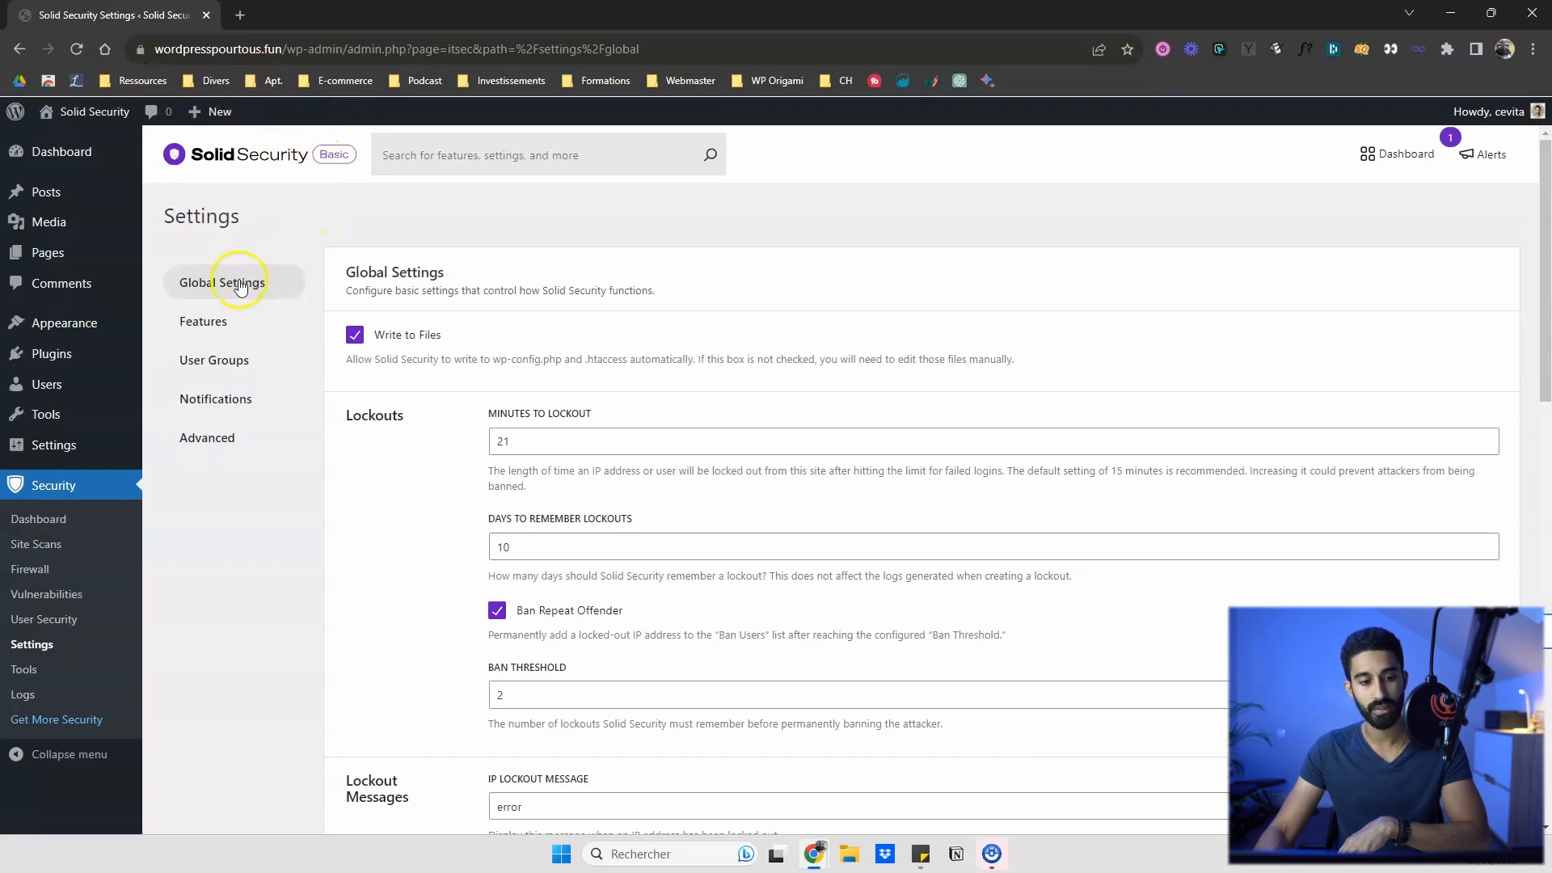
Step: In the login security features, enable Disable on First Login for the Two-Factor setup flow and save the settings
click(221, 324)
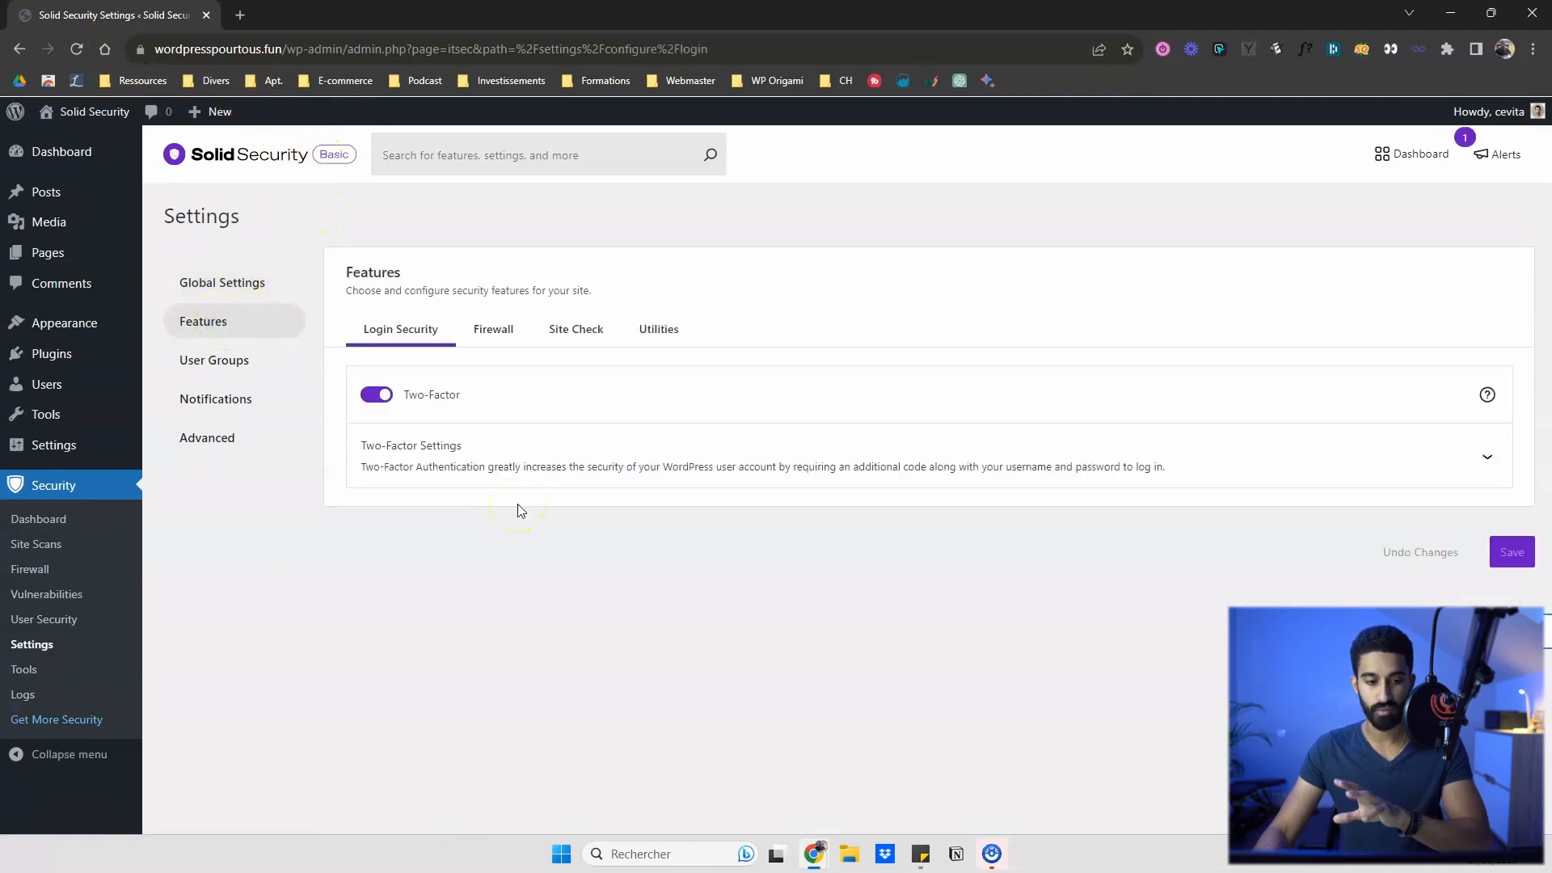
click(1488, 456)
scroll(578, 400, down, 1)
scroll(579, 399, down, 1)
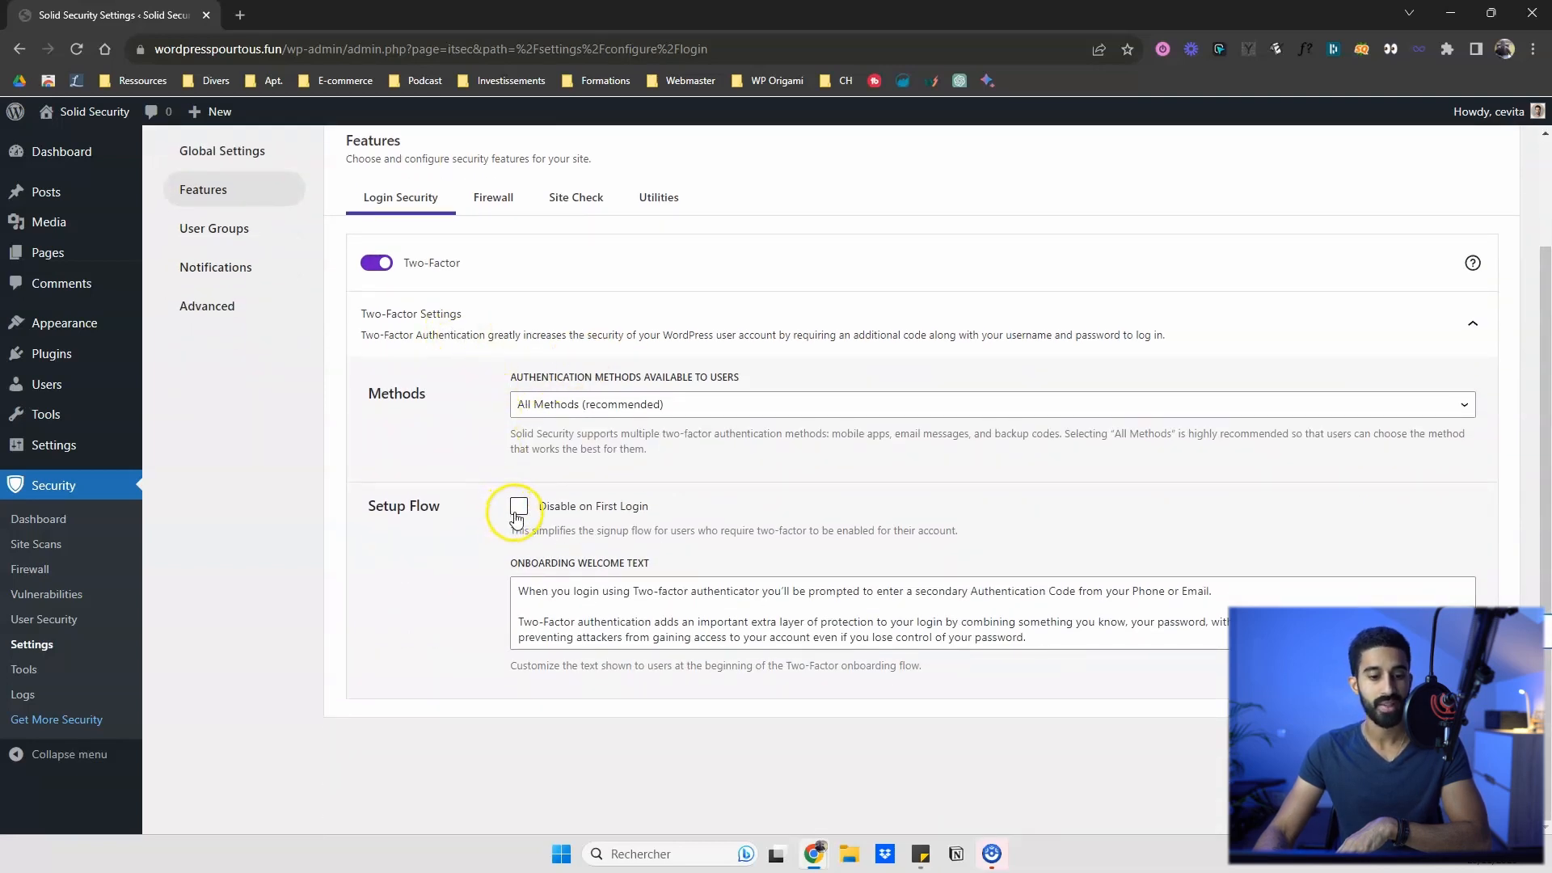
click(465, 550)
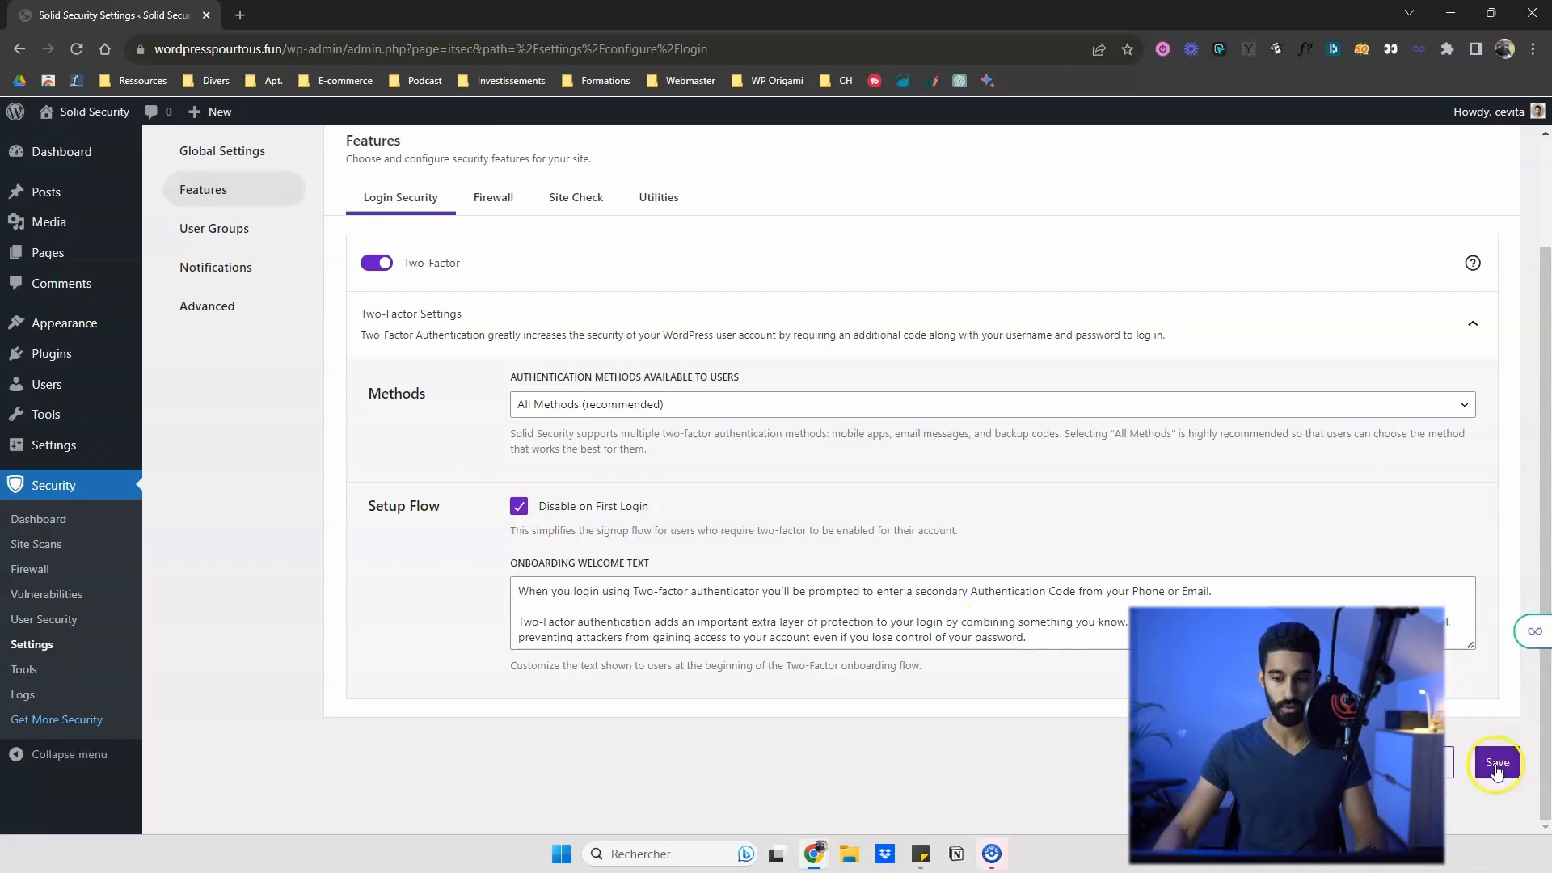
click(1497, 768)
Step: Enable the Default Ban List in the Ban Users settings of the firewall features
scroll(1103, 629, up, 1)
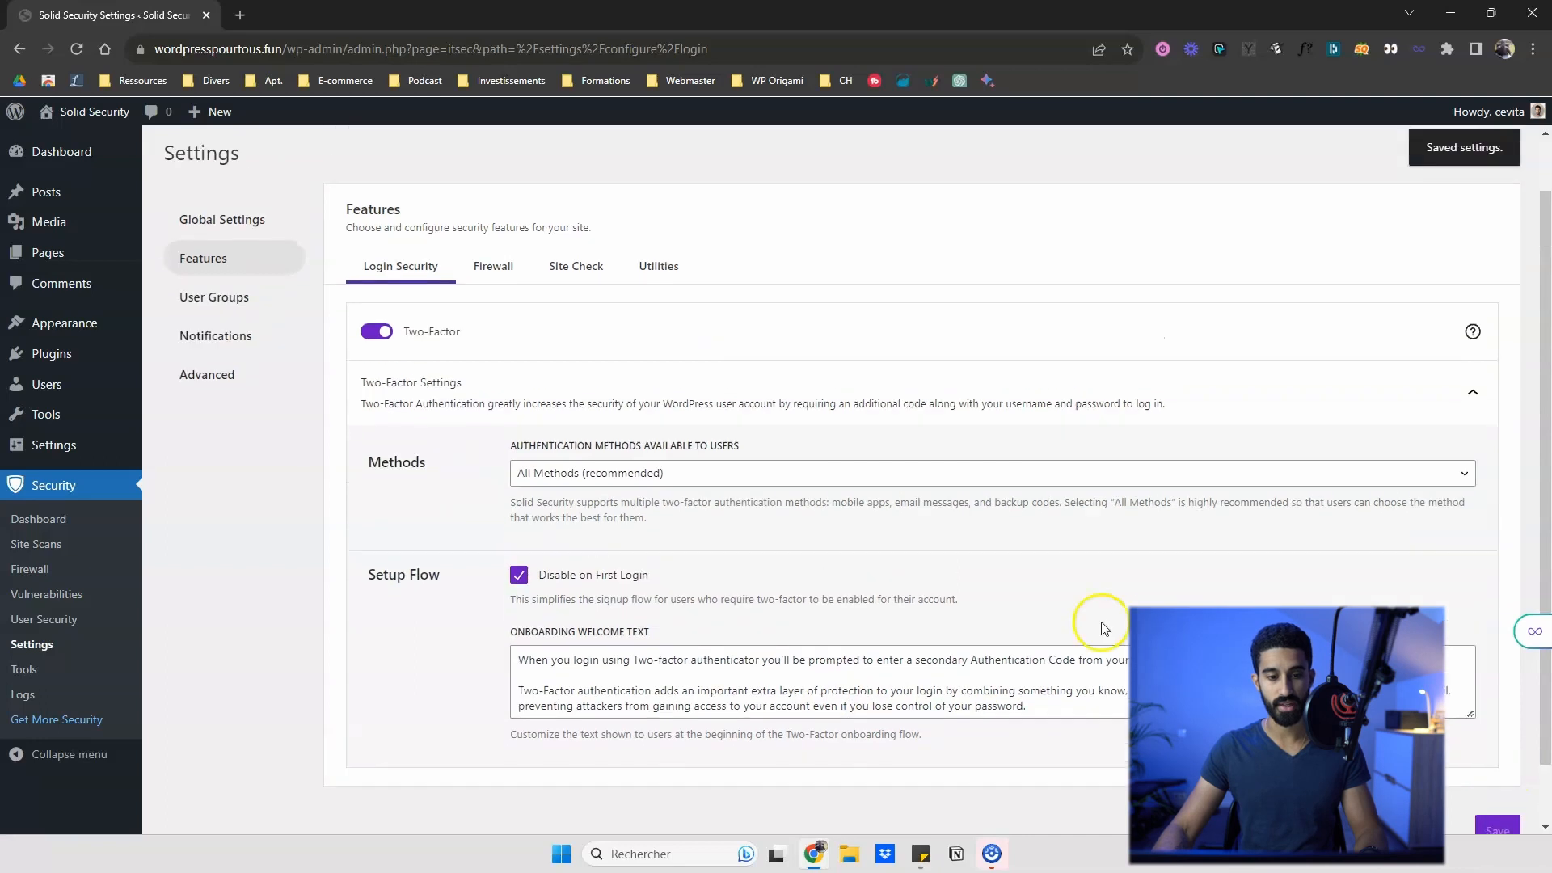
scroll(482, 288, up, 1)
click(491, 331)
scroll(1431, 388, down, 2)
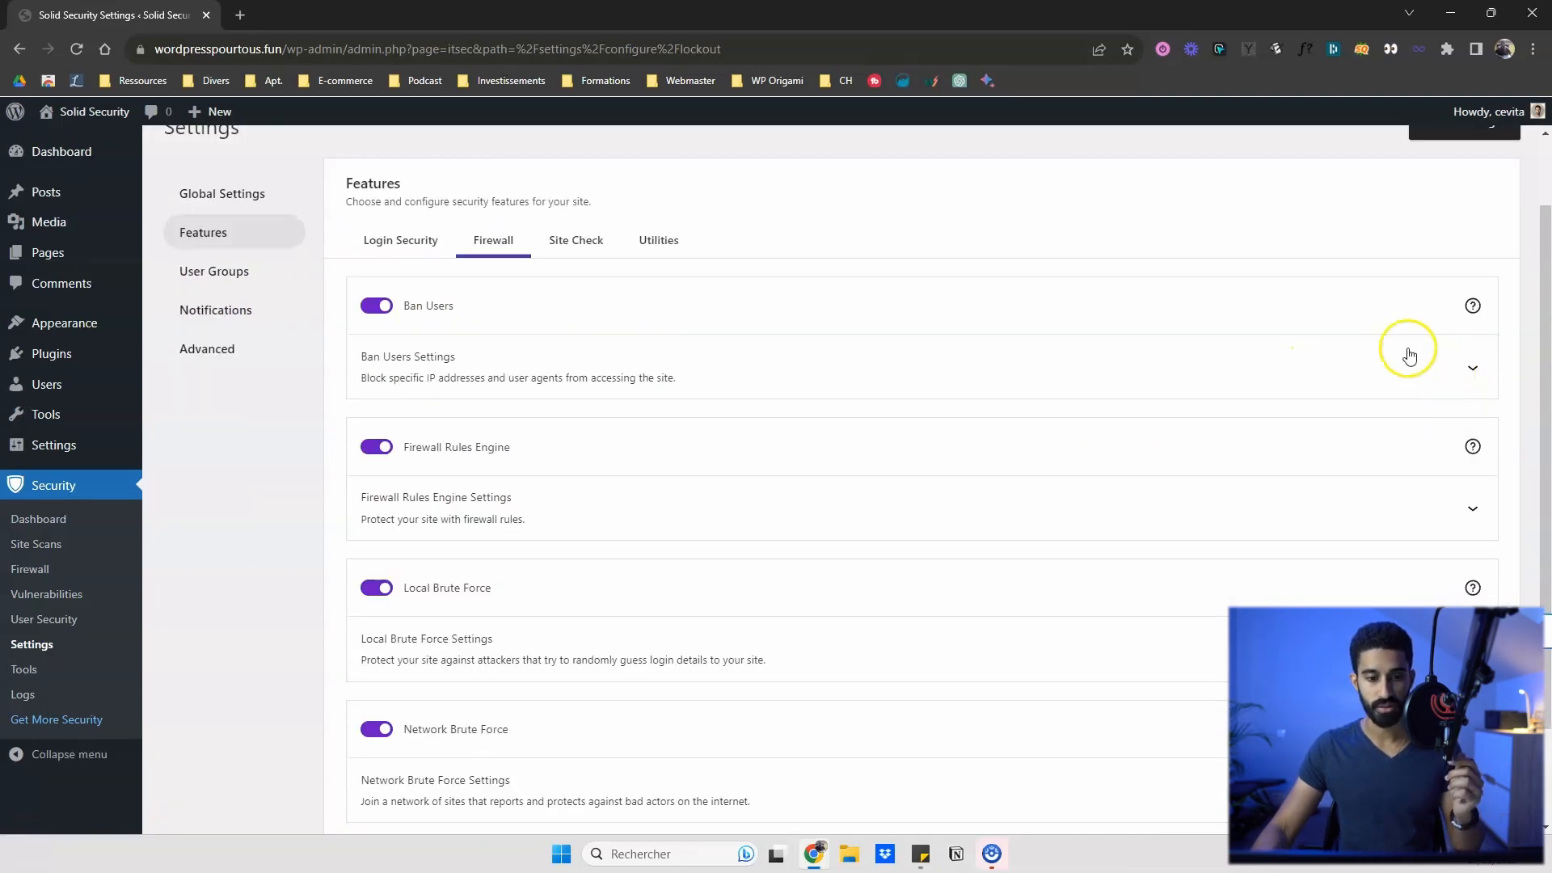
click(1473, 368)
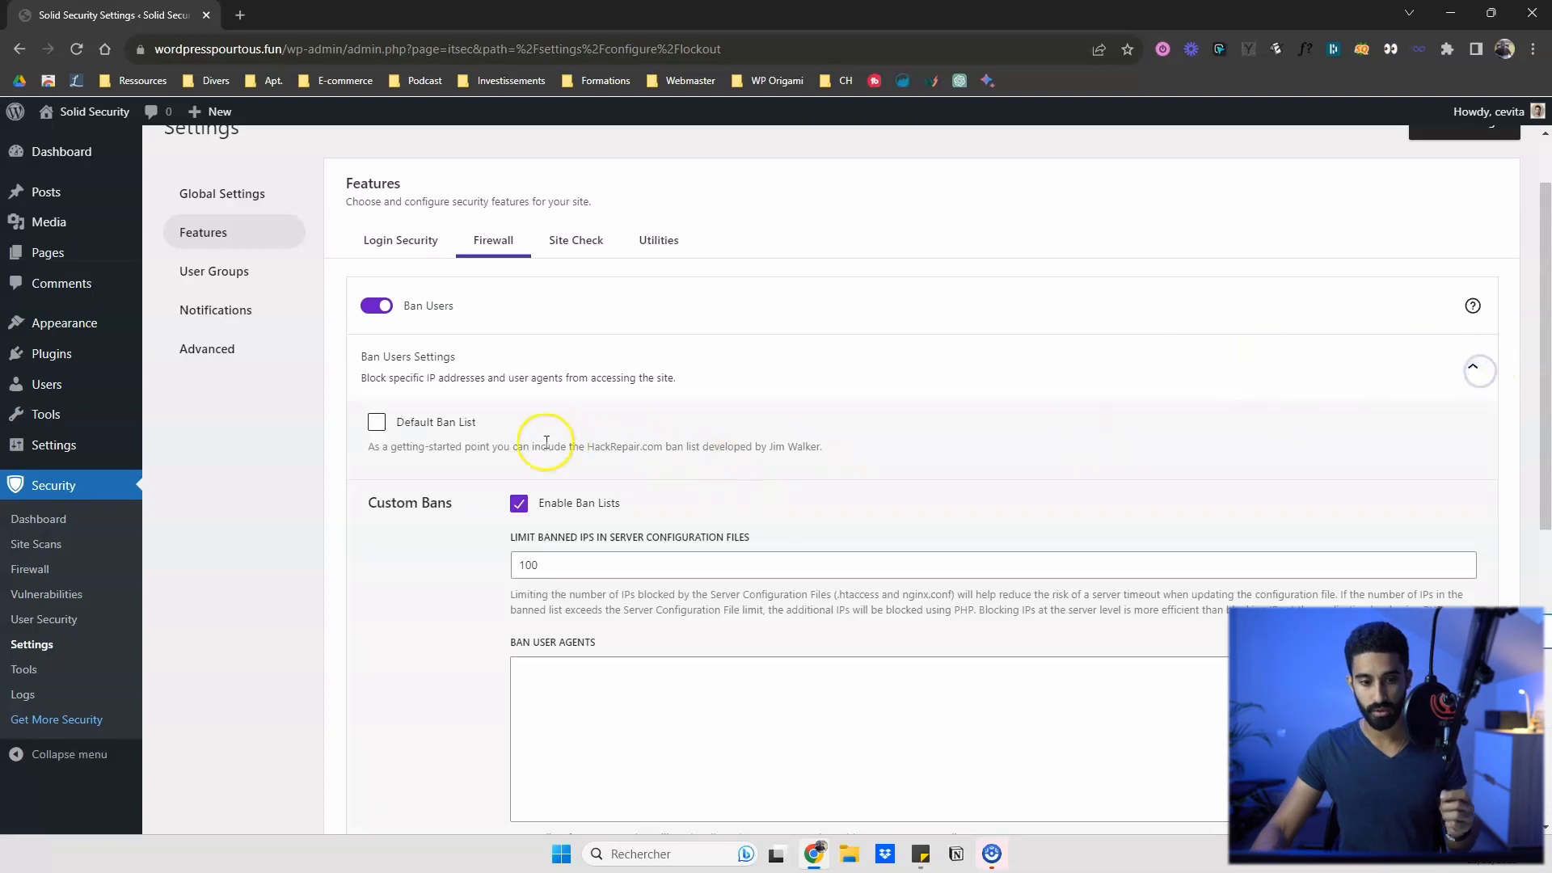
click(450, 433)
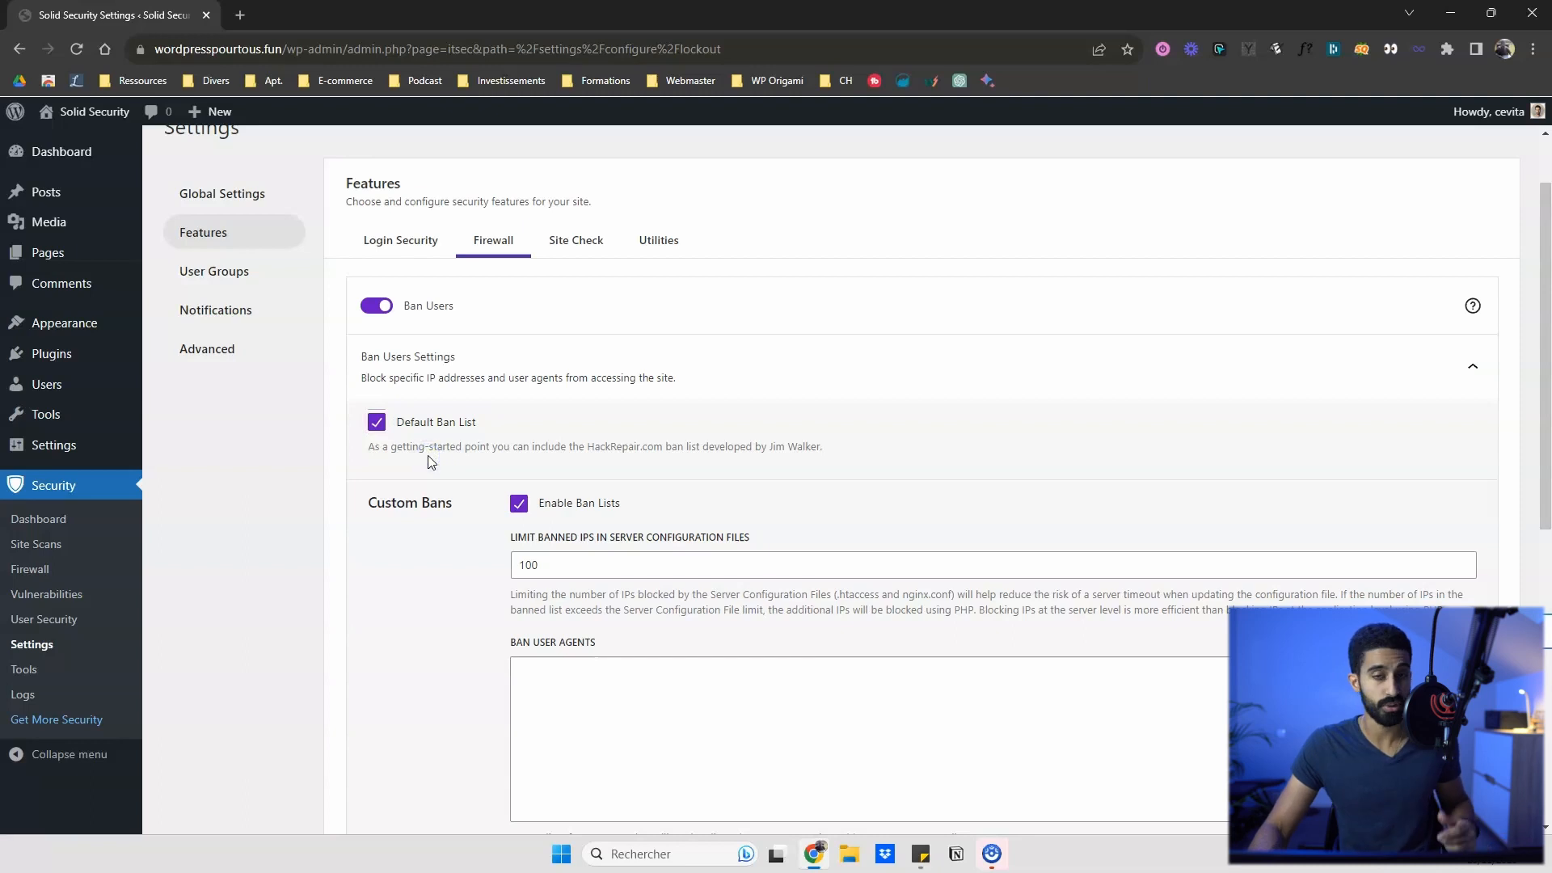
Step: Review the Local Brute Force settings, including the login attempt limits, and save the firewall settings
scroll(431, 457, down, 5)
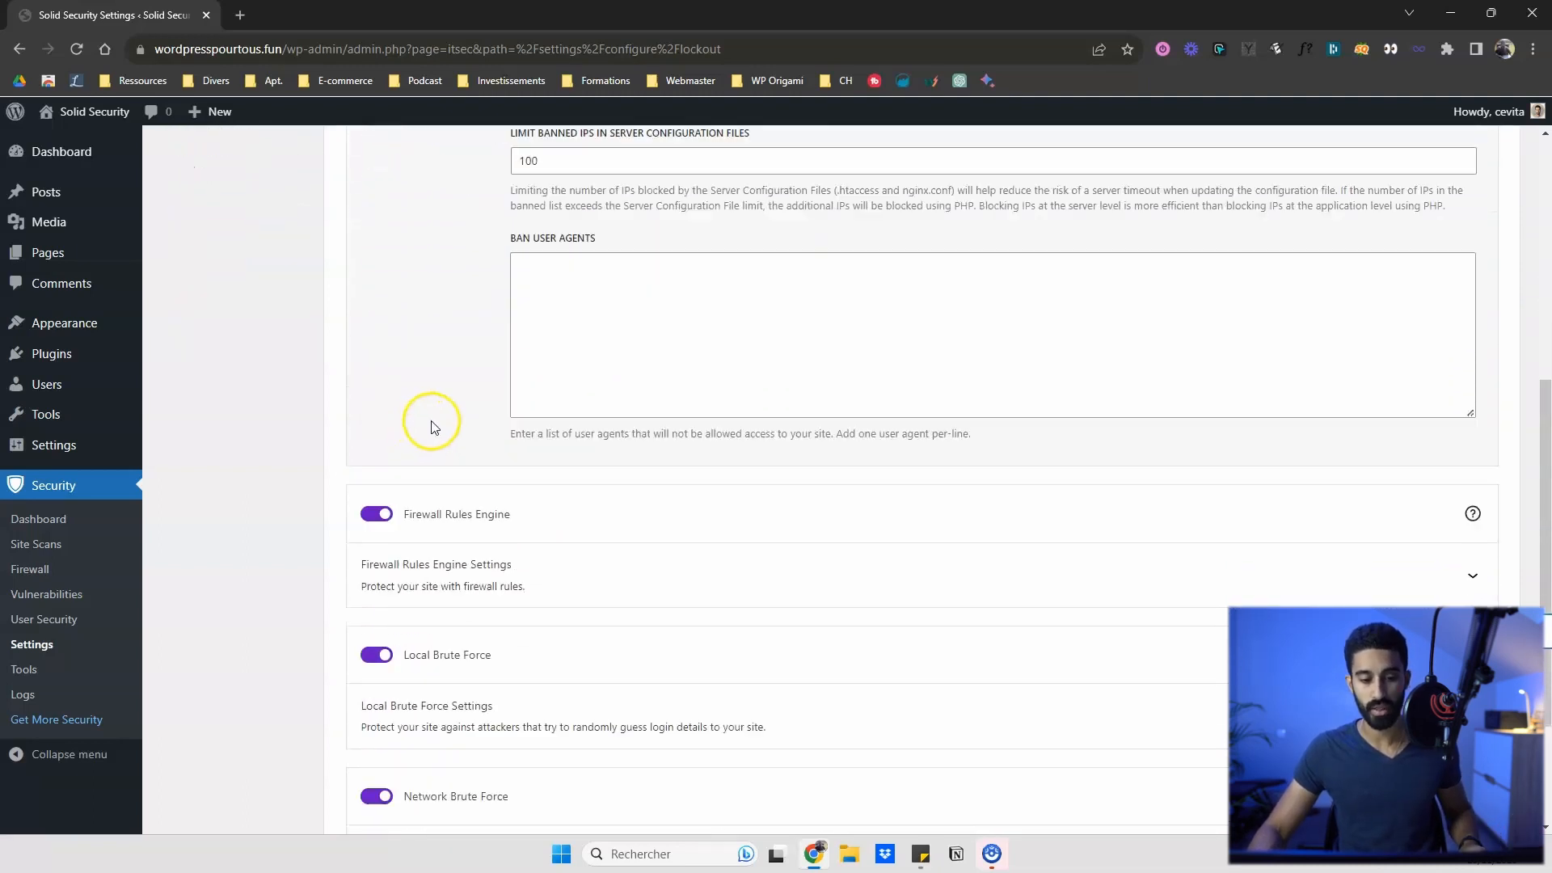
scroll(431, 427, down, 2)
click(1460, 393)
click(1459, 382)
click(1467, 536)
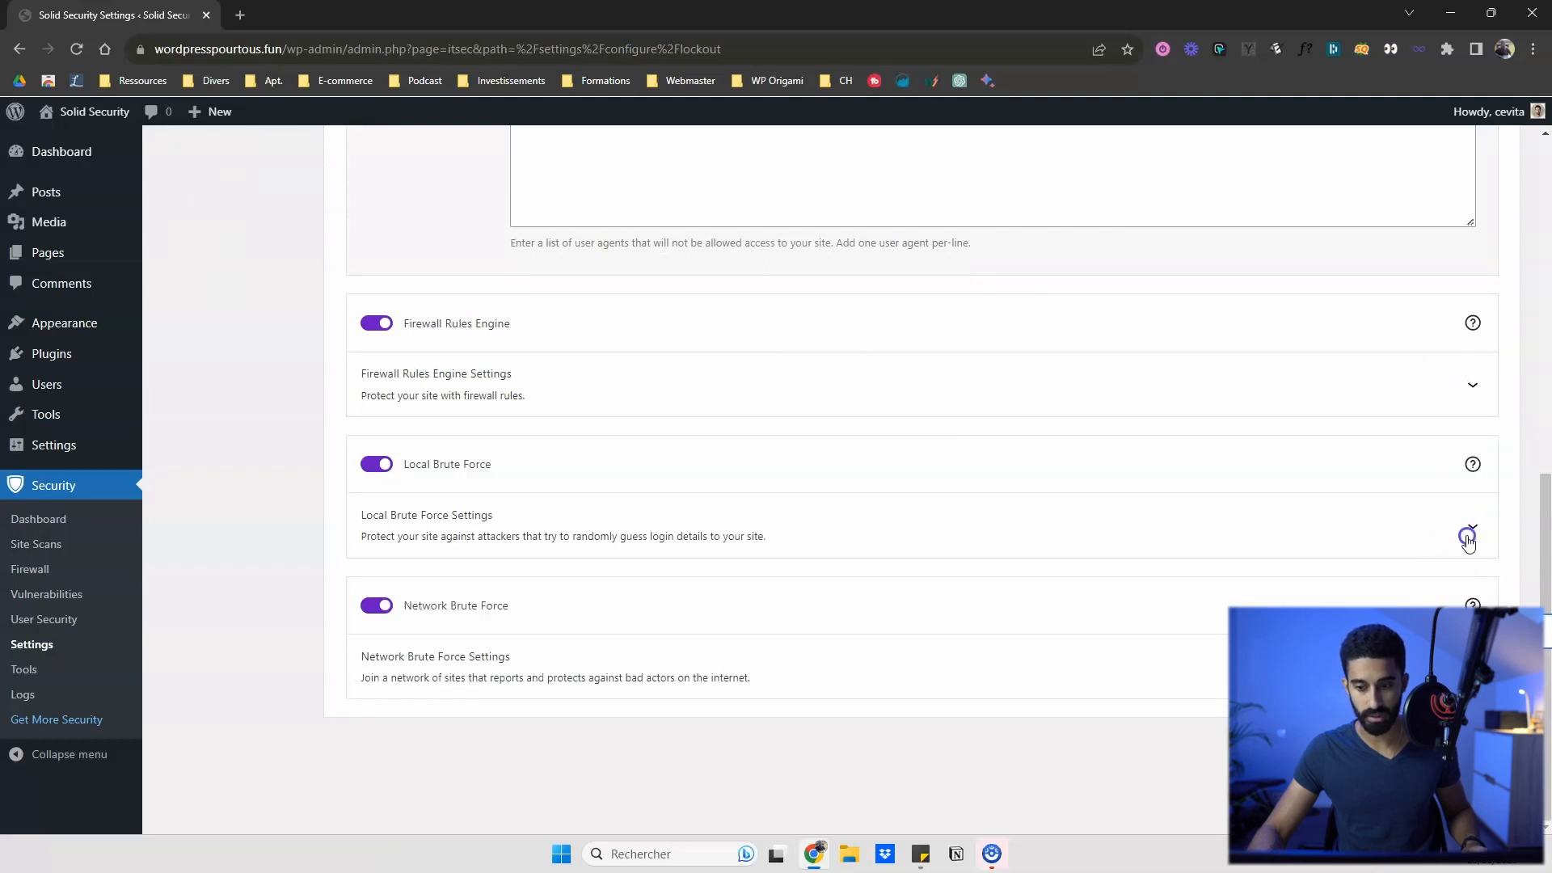
scroll(1156, 530, down, 2)
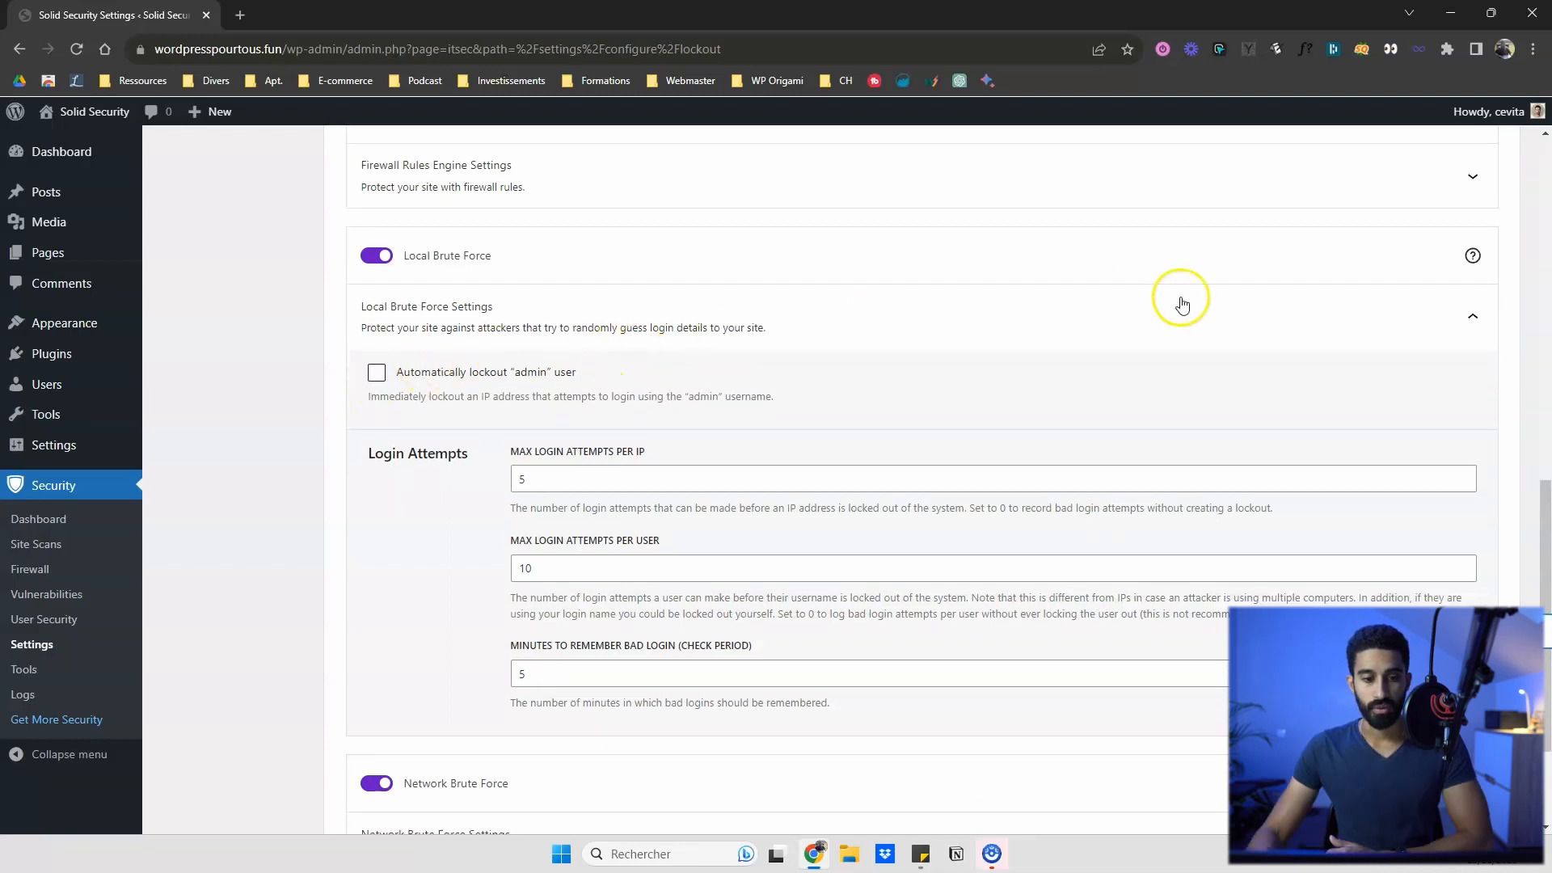
scroll(1177, 305, down, 3)
scroll(922, 405, up, 1)
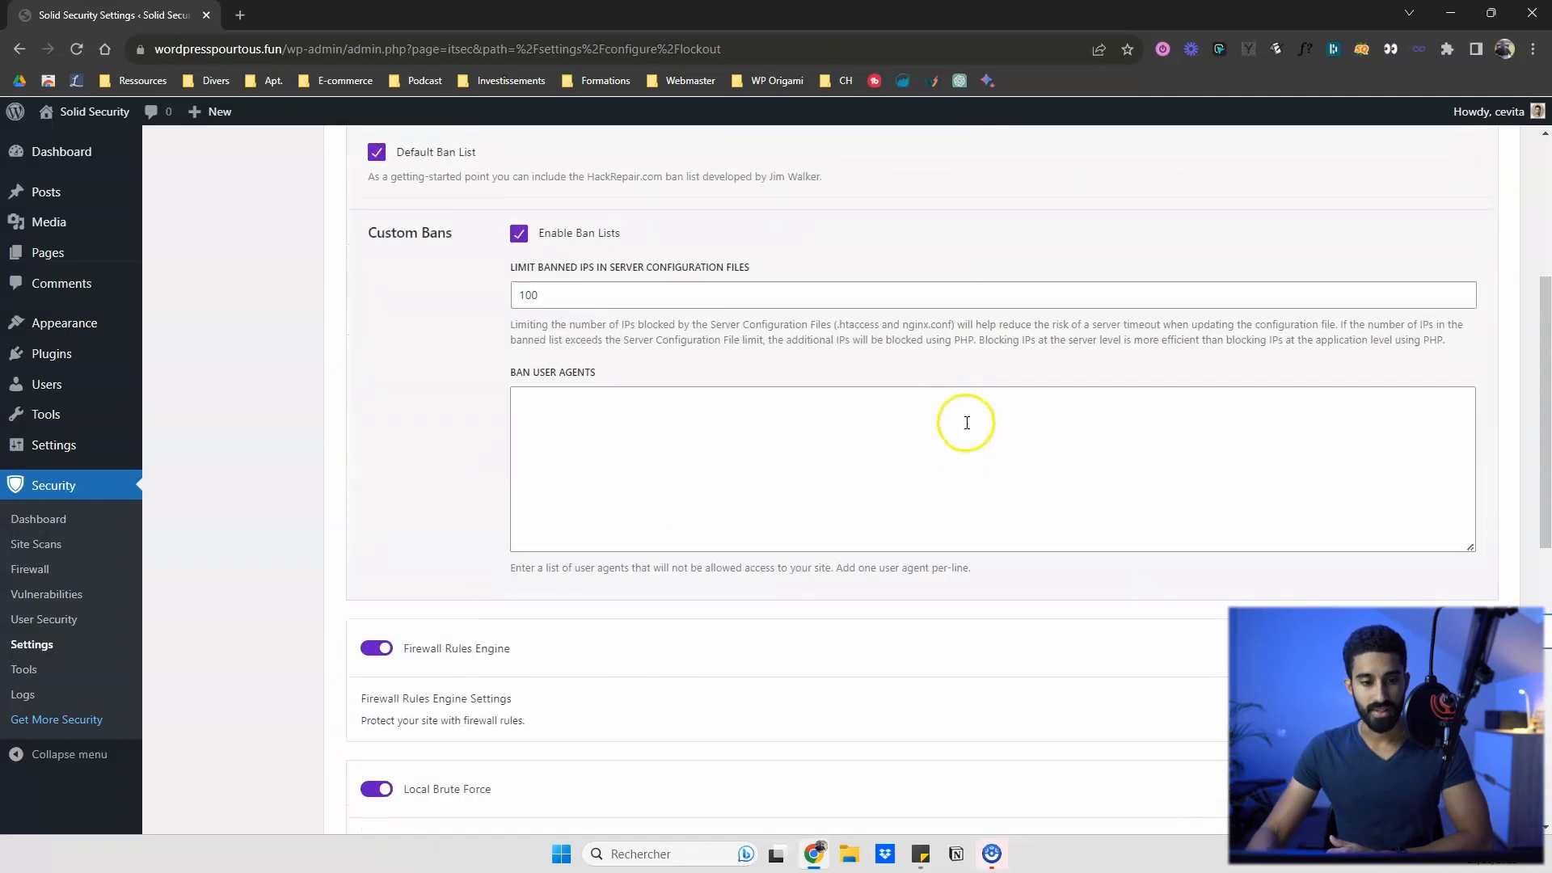
scroll(963, 418, up, 5)
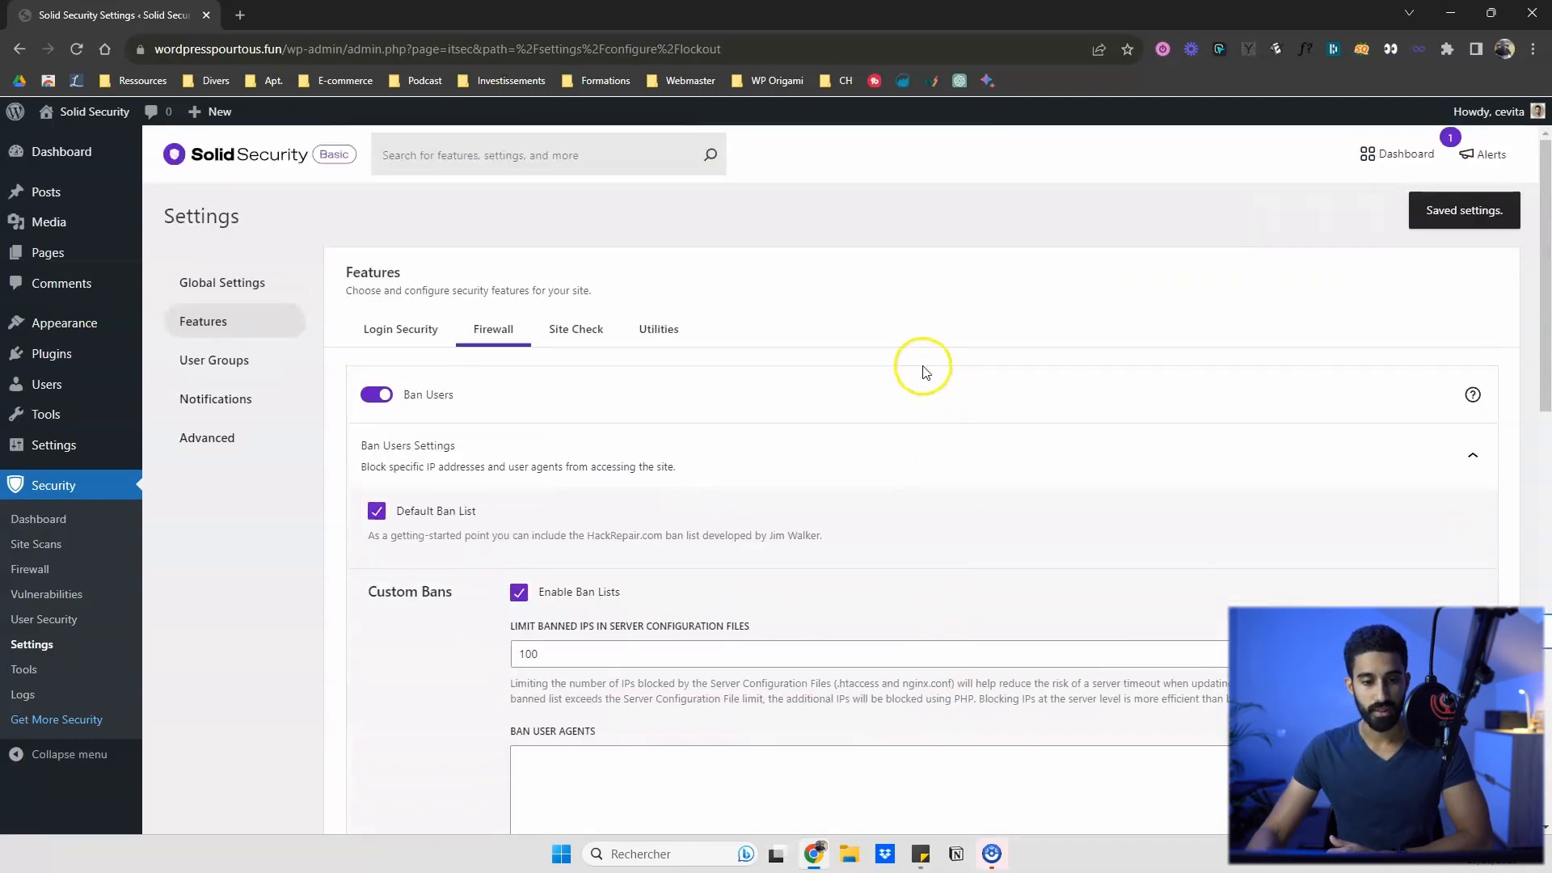
Step: Look over the Site Check features and turn on Enforce SSL among the utilities
click(565, 338)
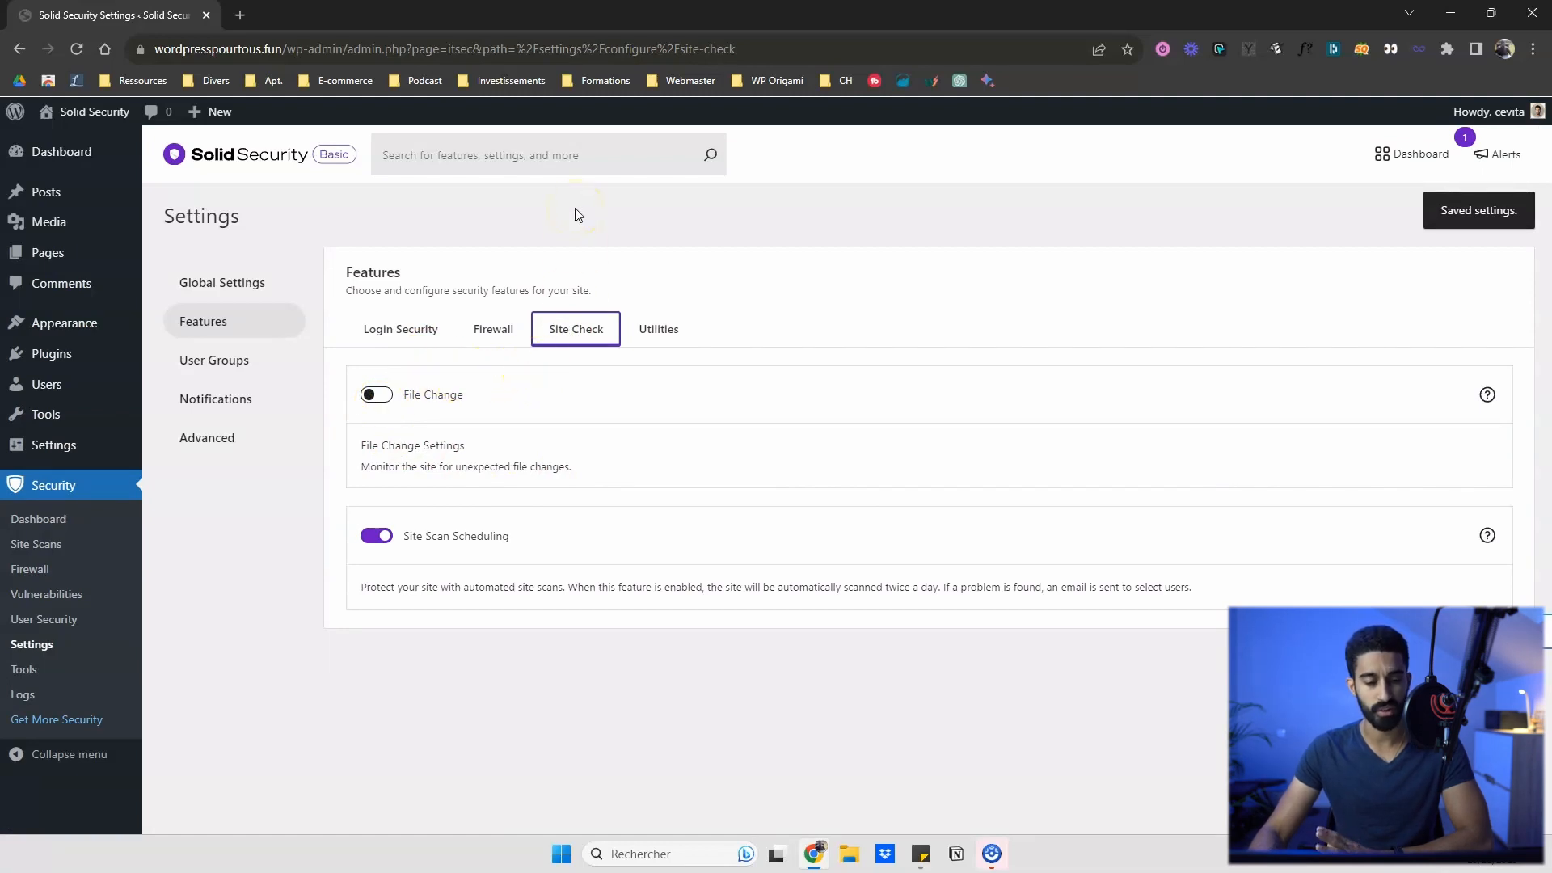
click(598, 234)
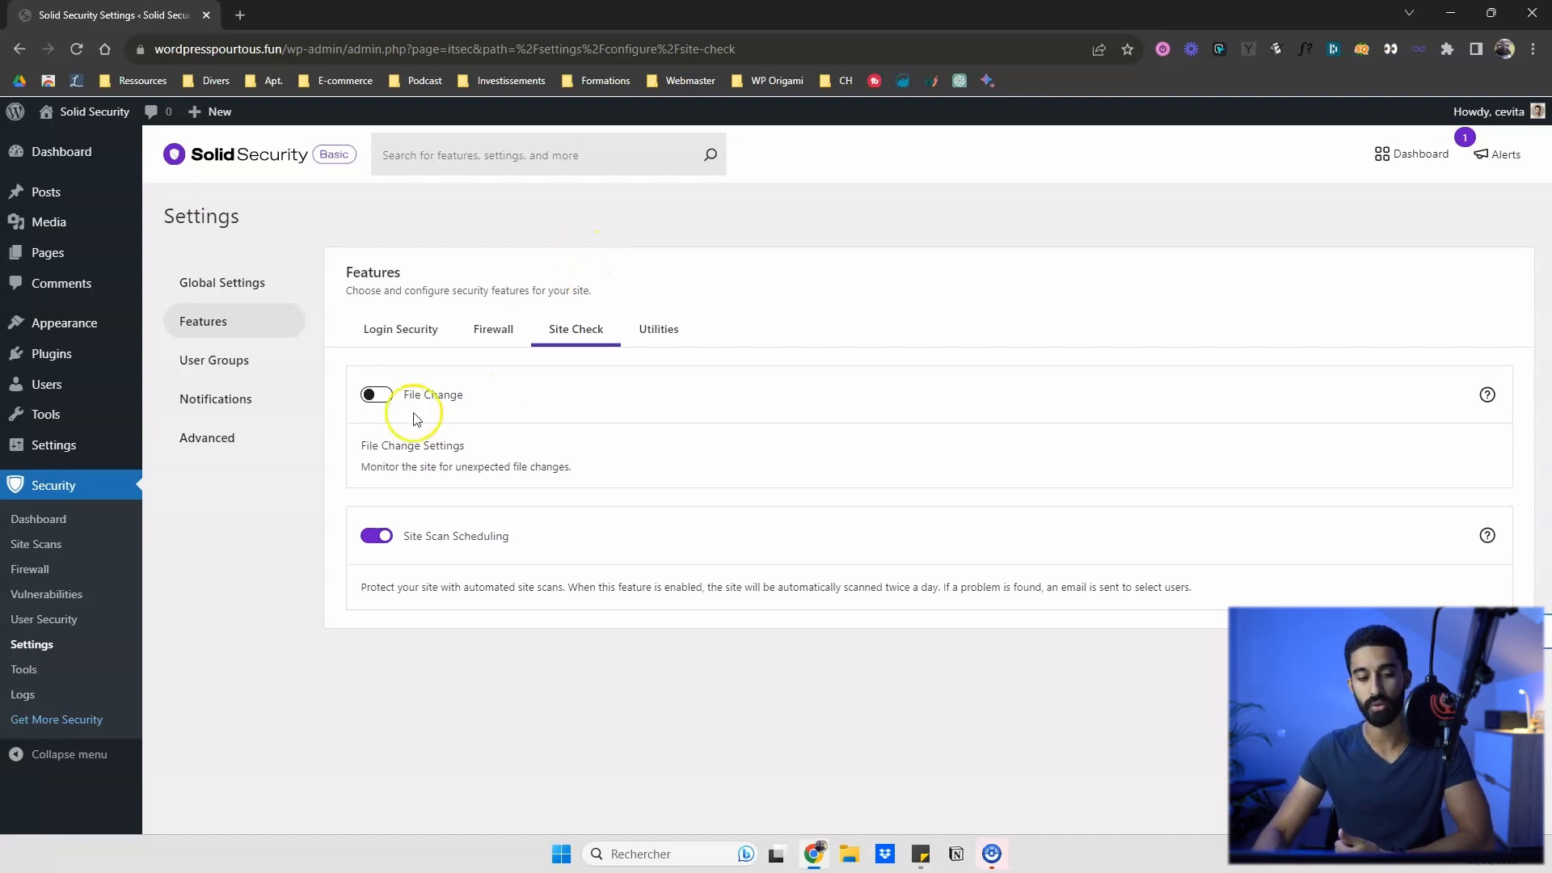
click(663, 331)
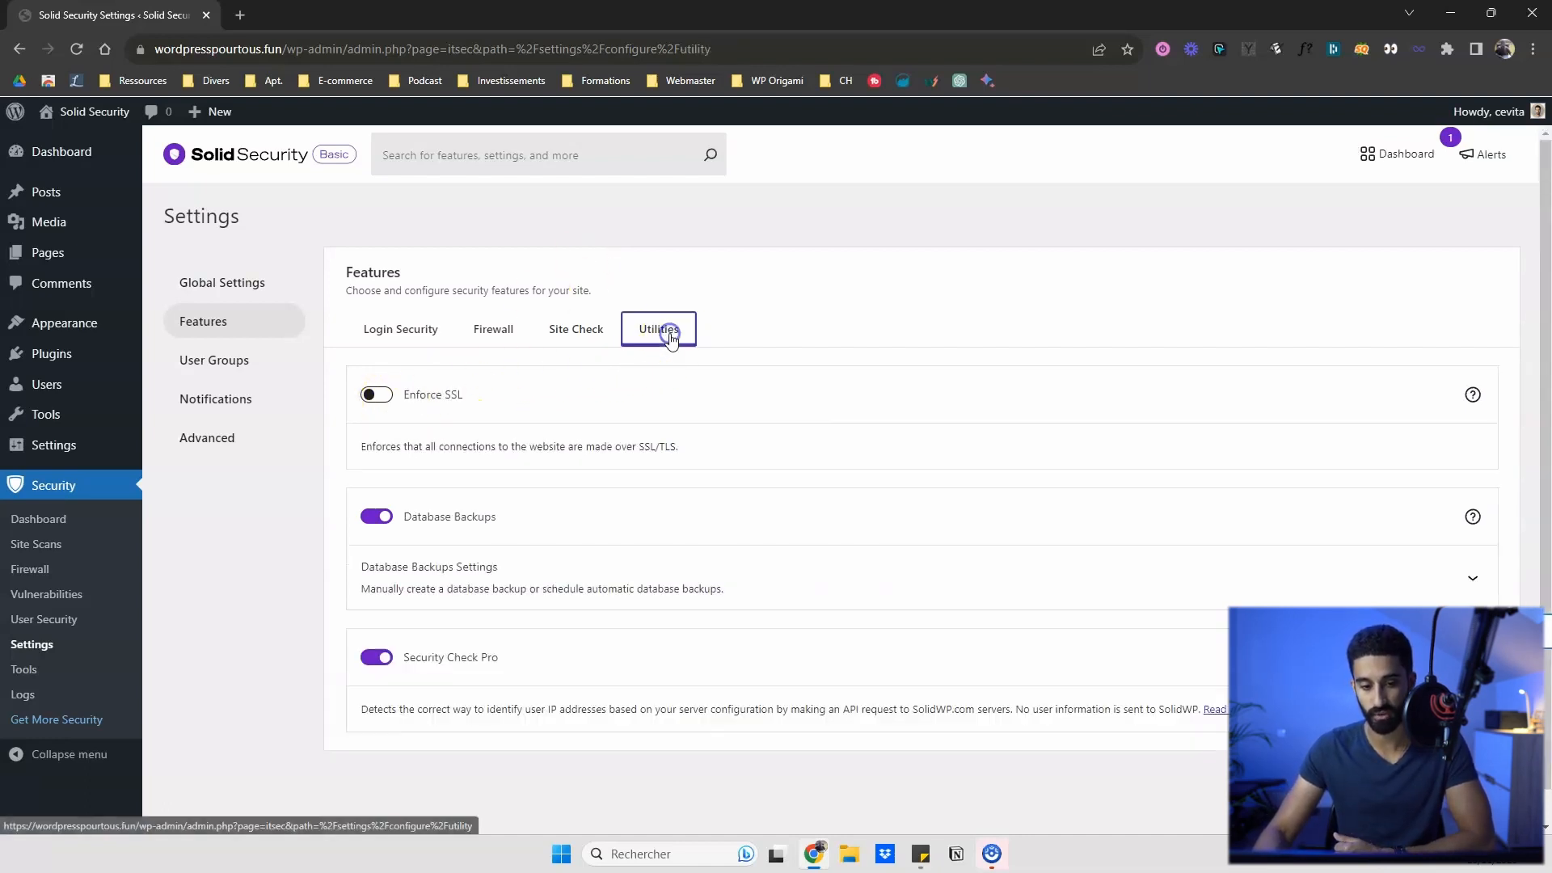
click(374, 395)
Step: Enable Schedule Database Backups in the Database Backups settings
scroll(396, 460, down, 1)
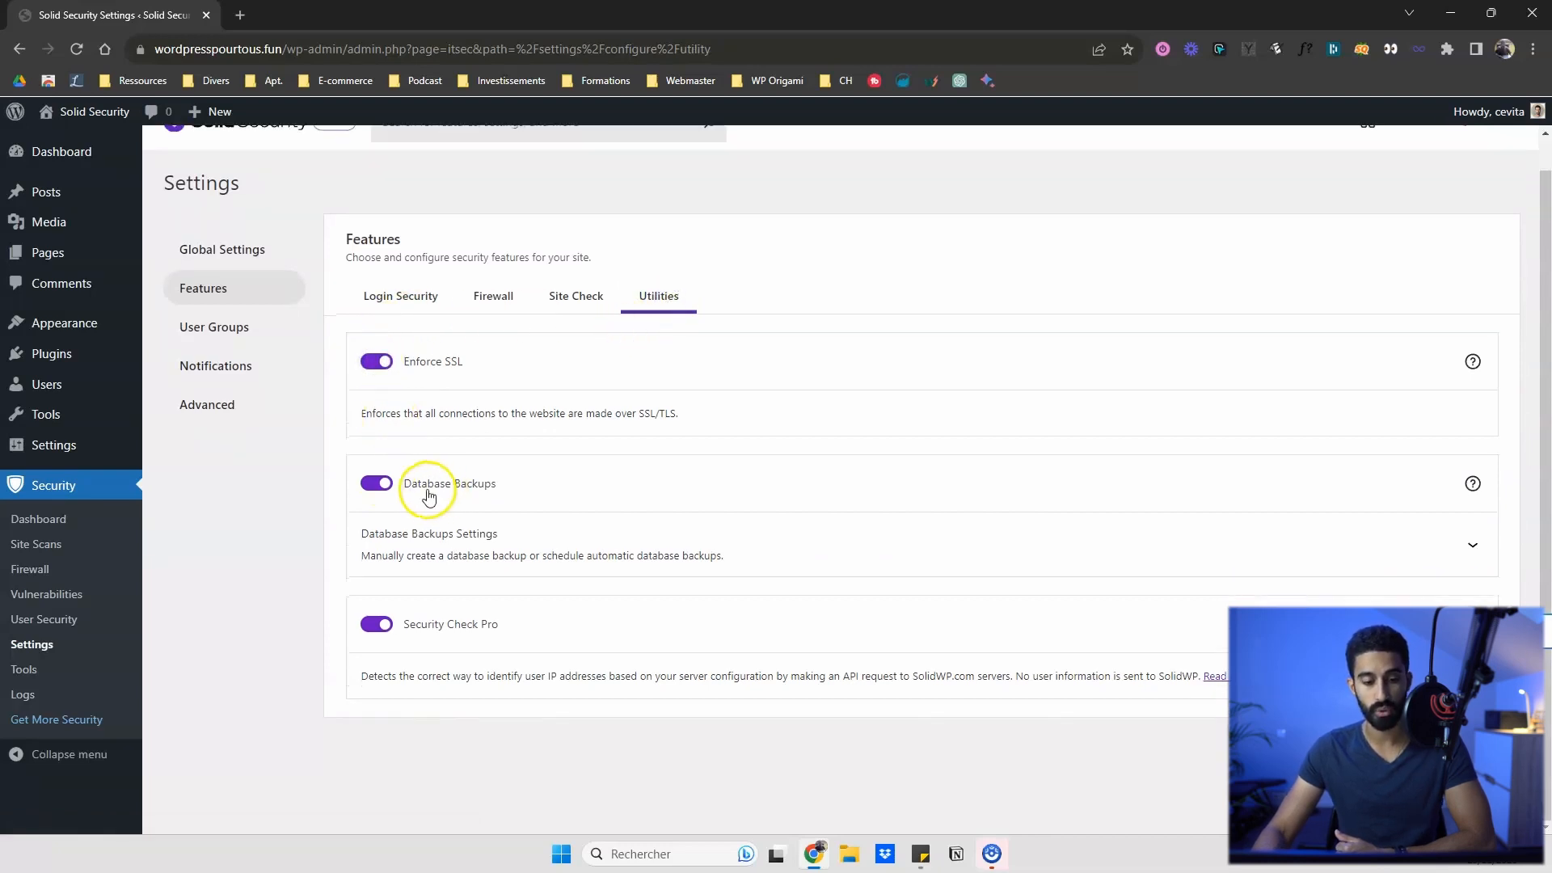
click(1470, 547)
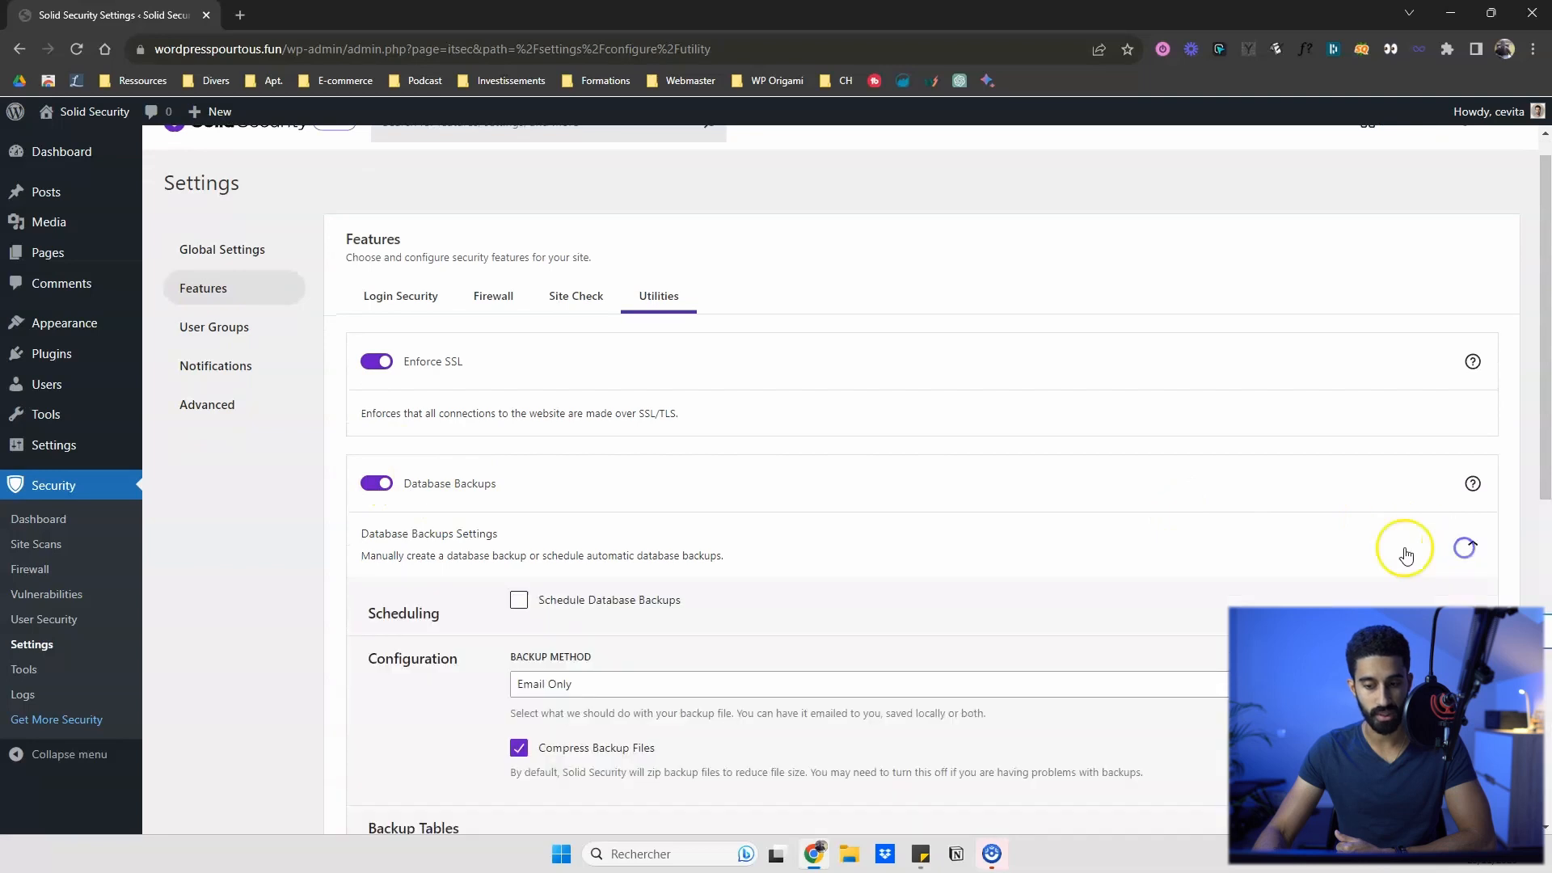
scroll(1423, 452, down, 2)
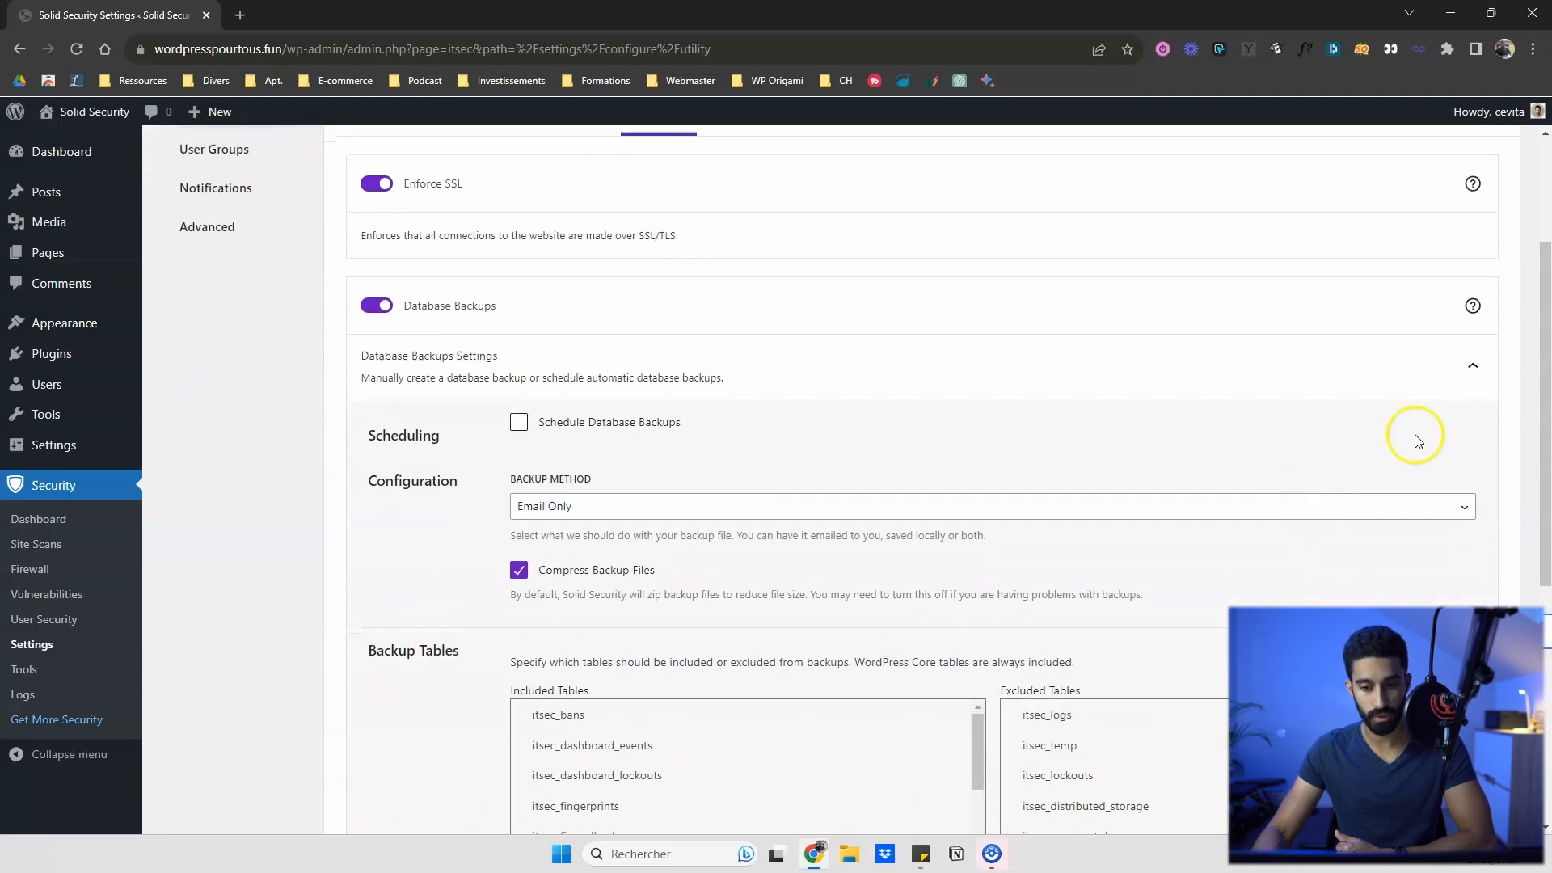
click(519, 422)
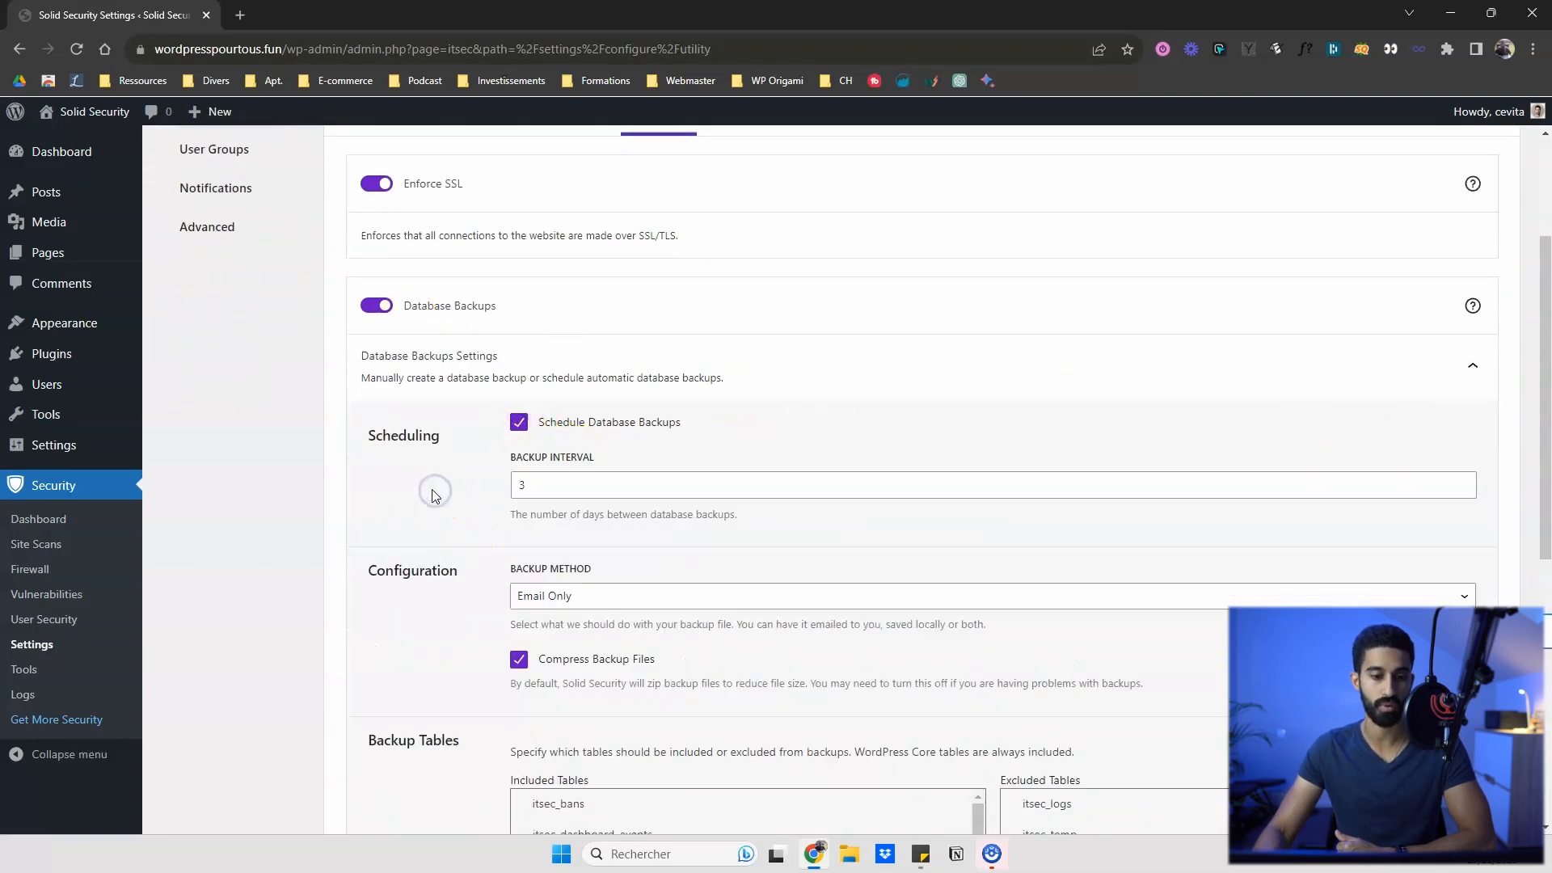
scroll(517, 436, down, 1)
Step: Set the database backup interval to 1 day
click(557, 395)
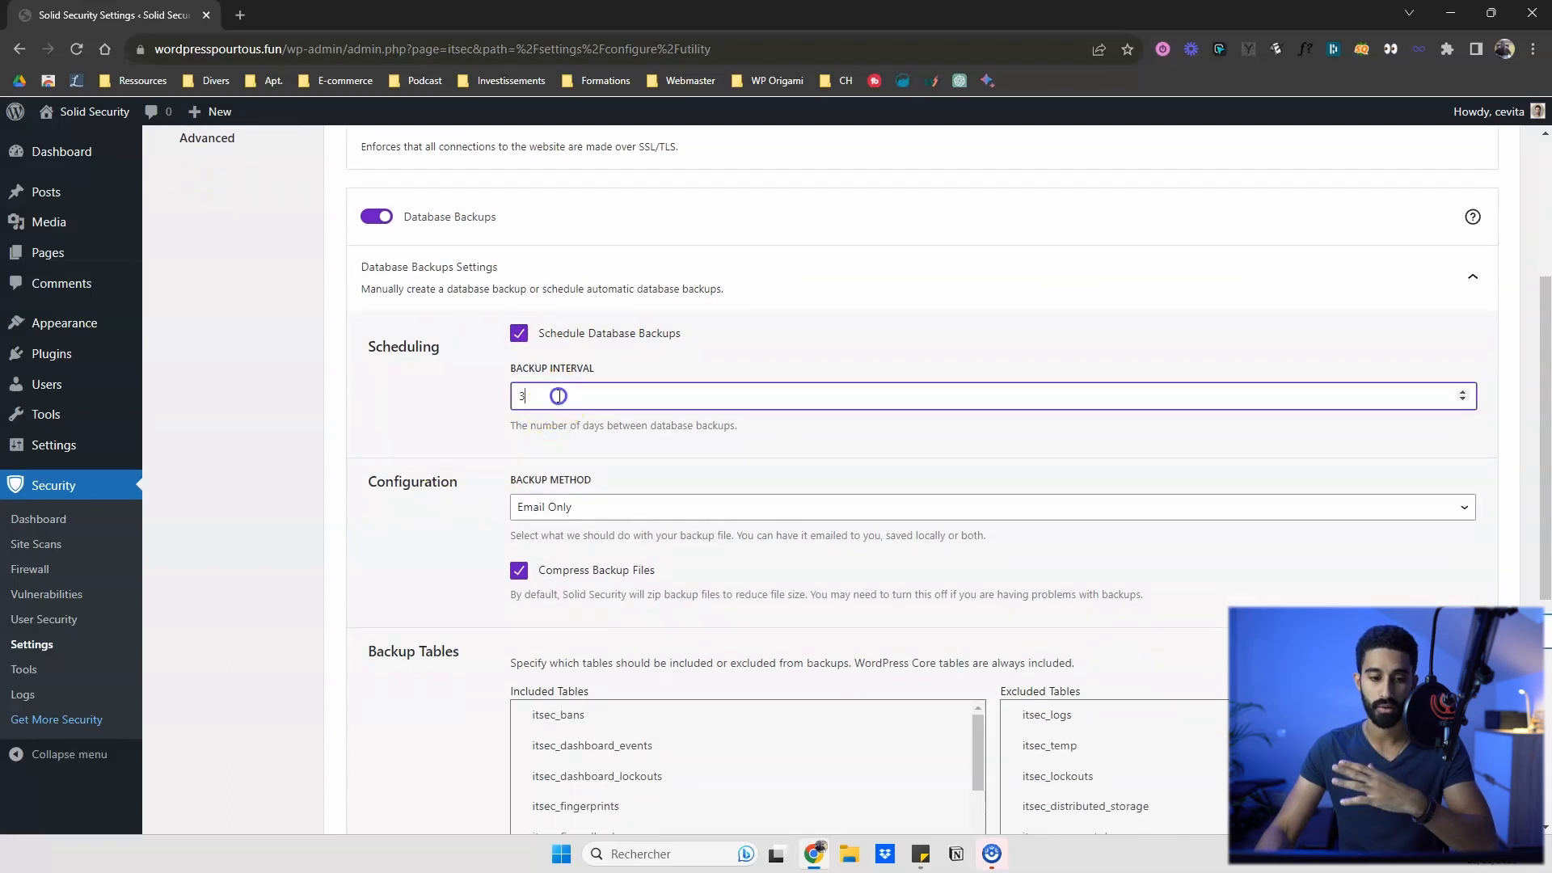
click(490, 380)
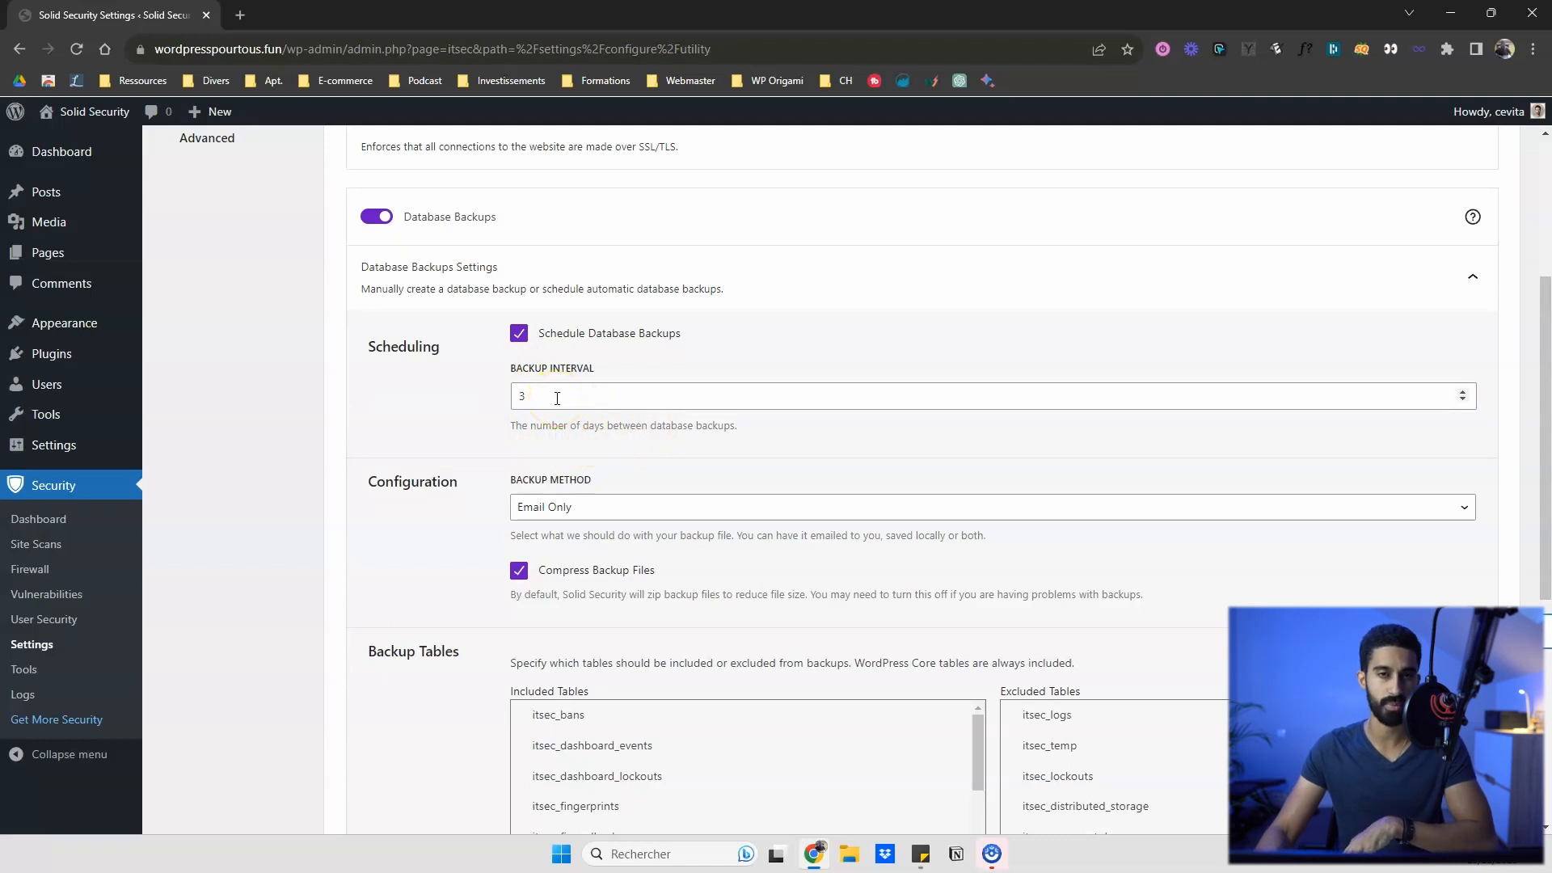
drag(550, 397, 495, 404)
text(1)
click(493, 406)
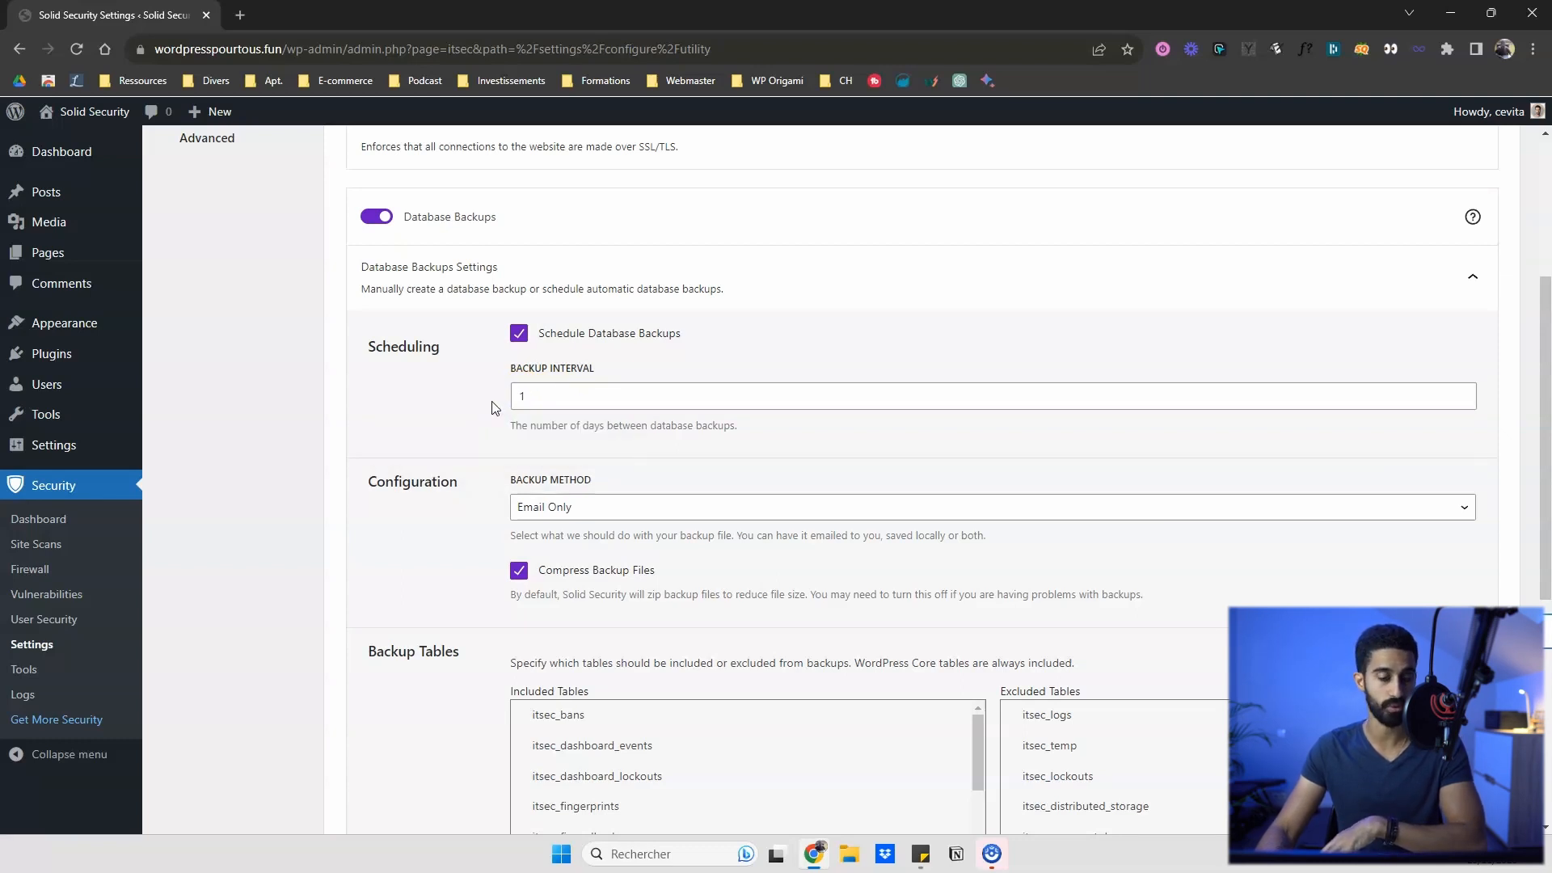
Step: Set the database backup method to Save Locally and Email
scroll(493, 404, down, 5)
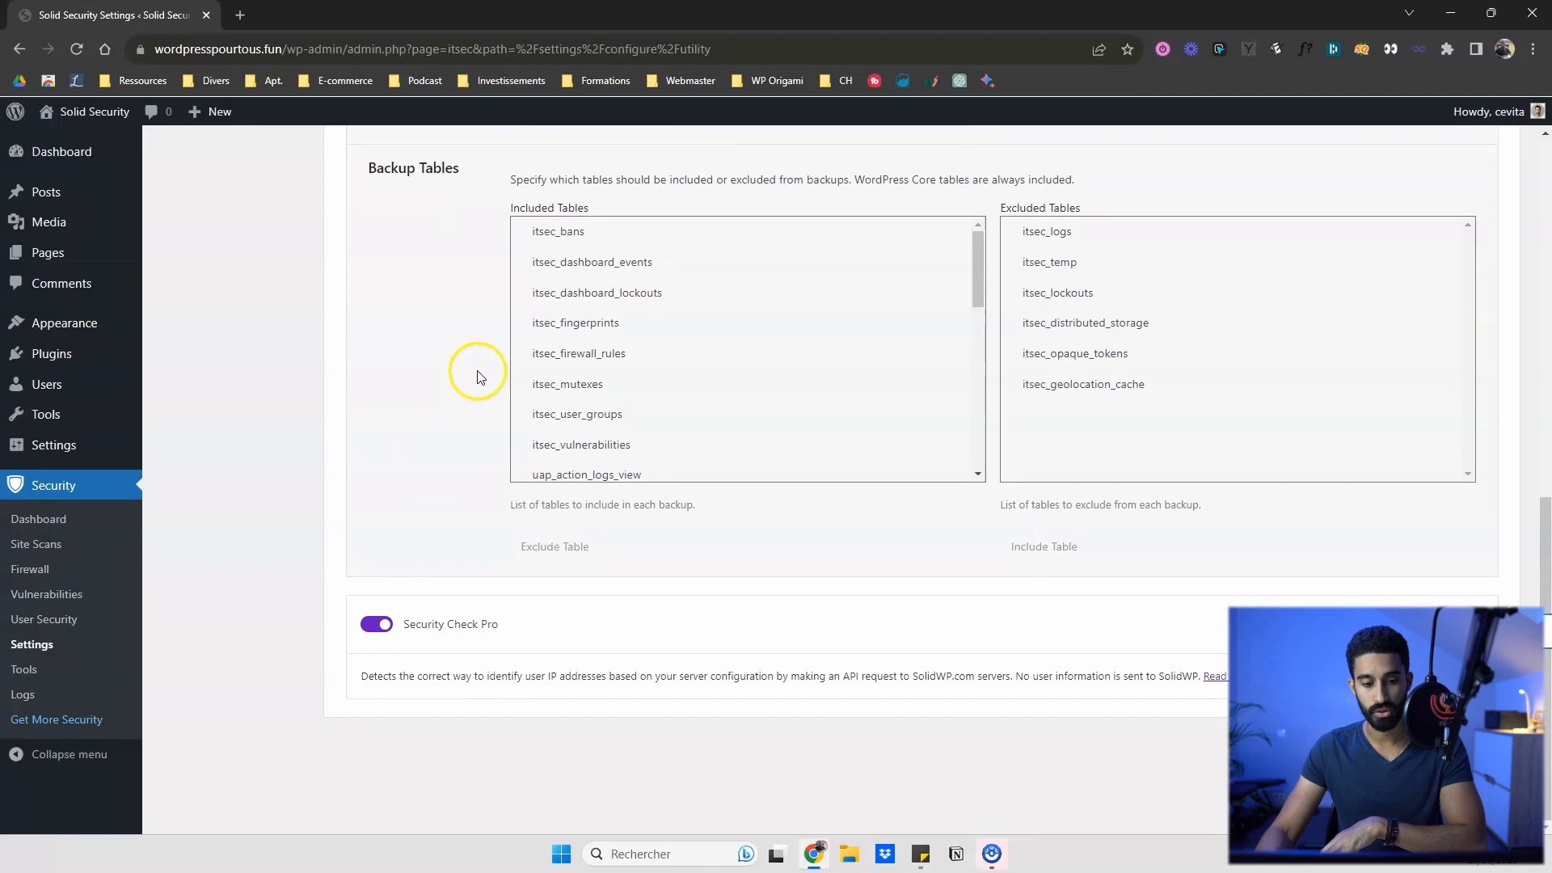
scroll(479, 375, up, 1)
scroll(478, 374, up, 2)
click(570, 290)
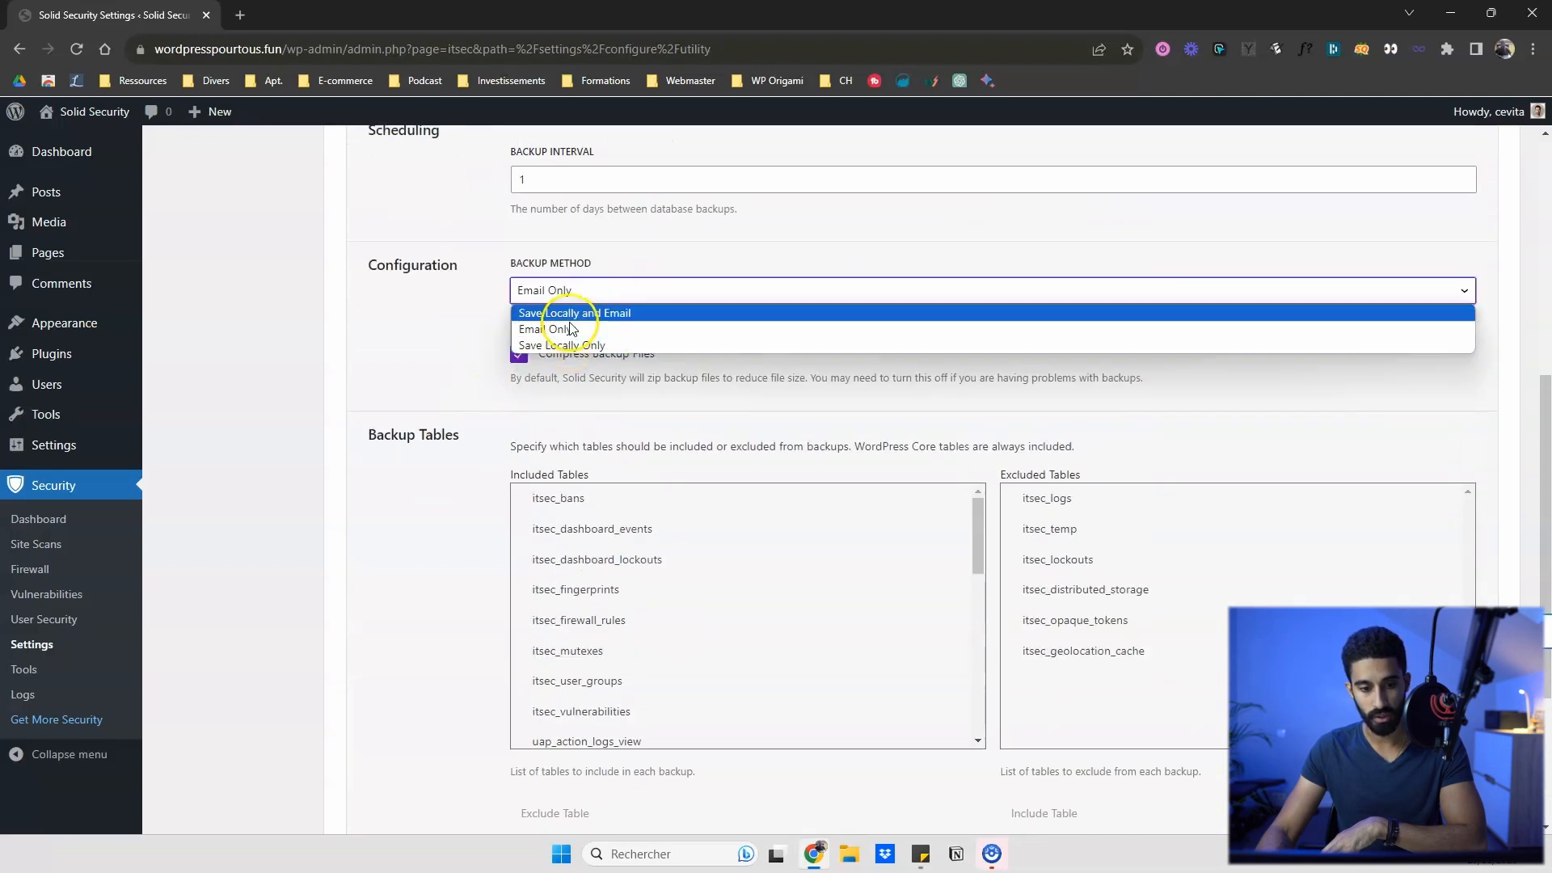
click(574, 313)
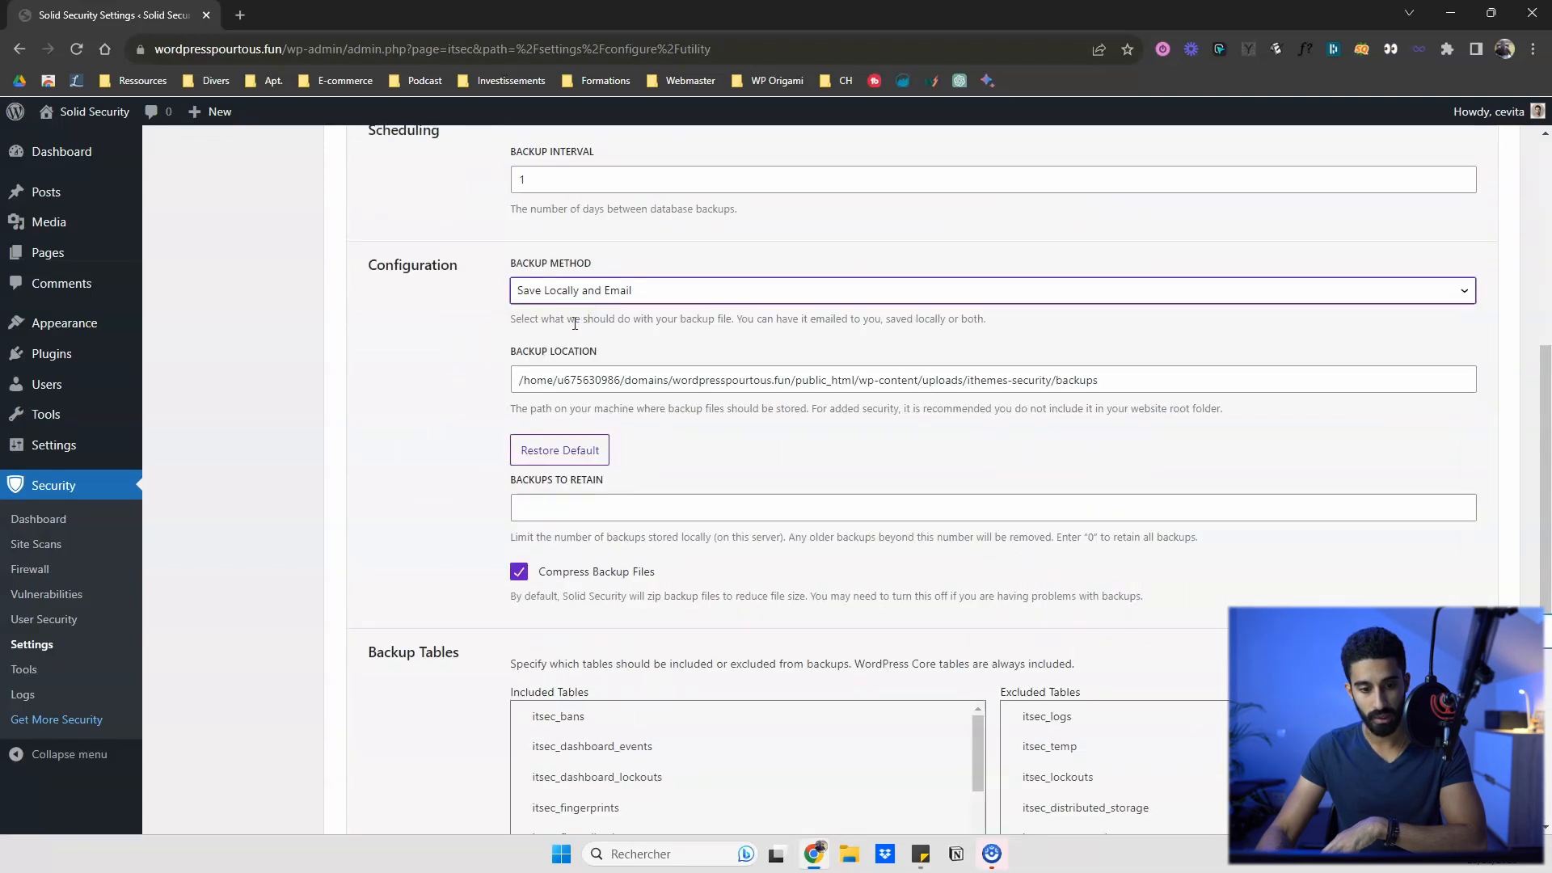
click(602, 290)
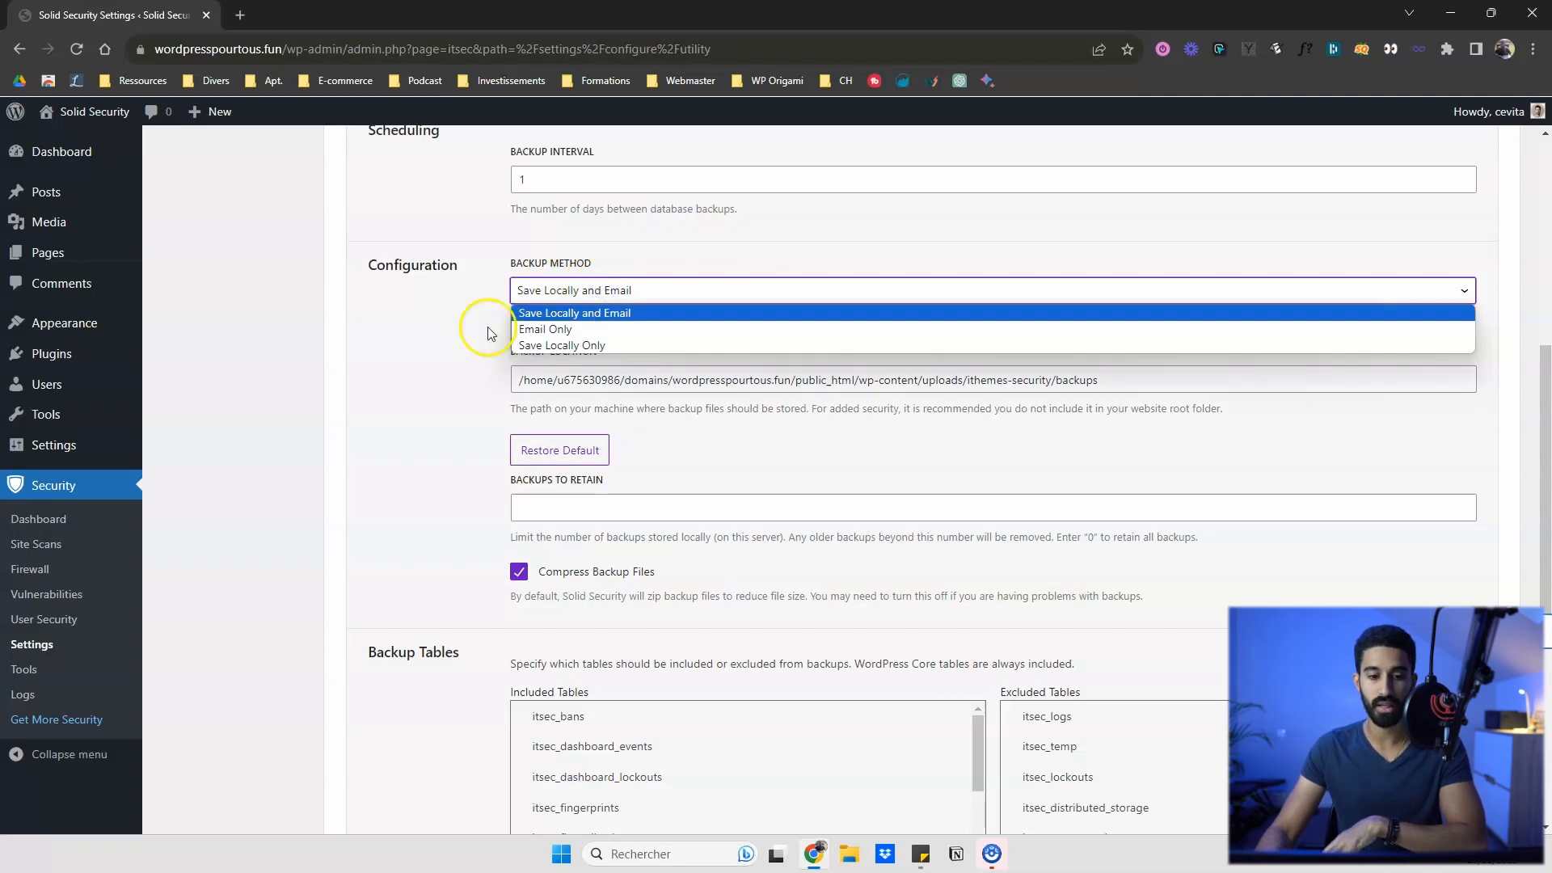
click(433, 364)
Step: Set the number of database backups to retain to 30
click(543, 507)
scroll(411, 481, up, 1)
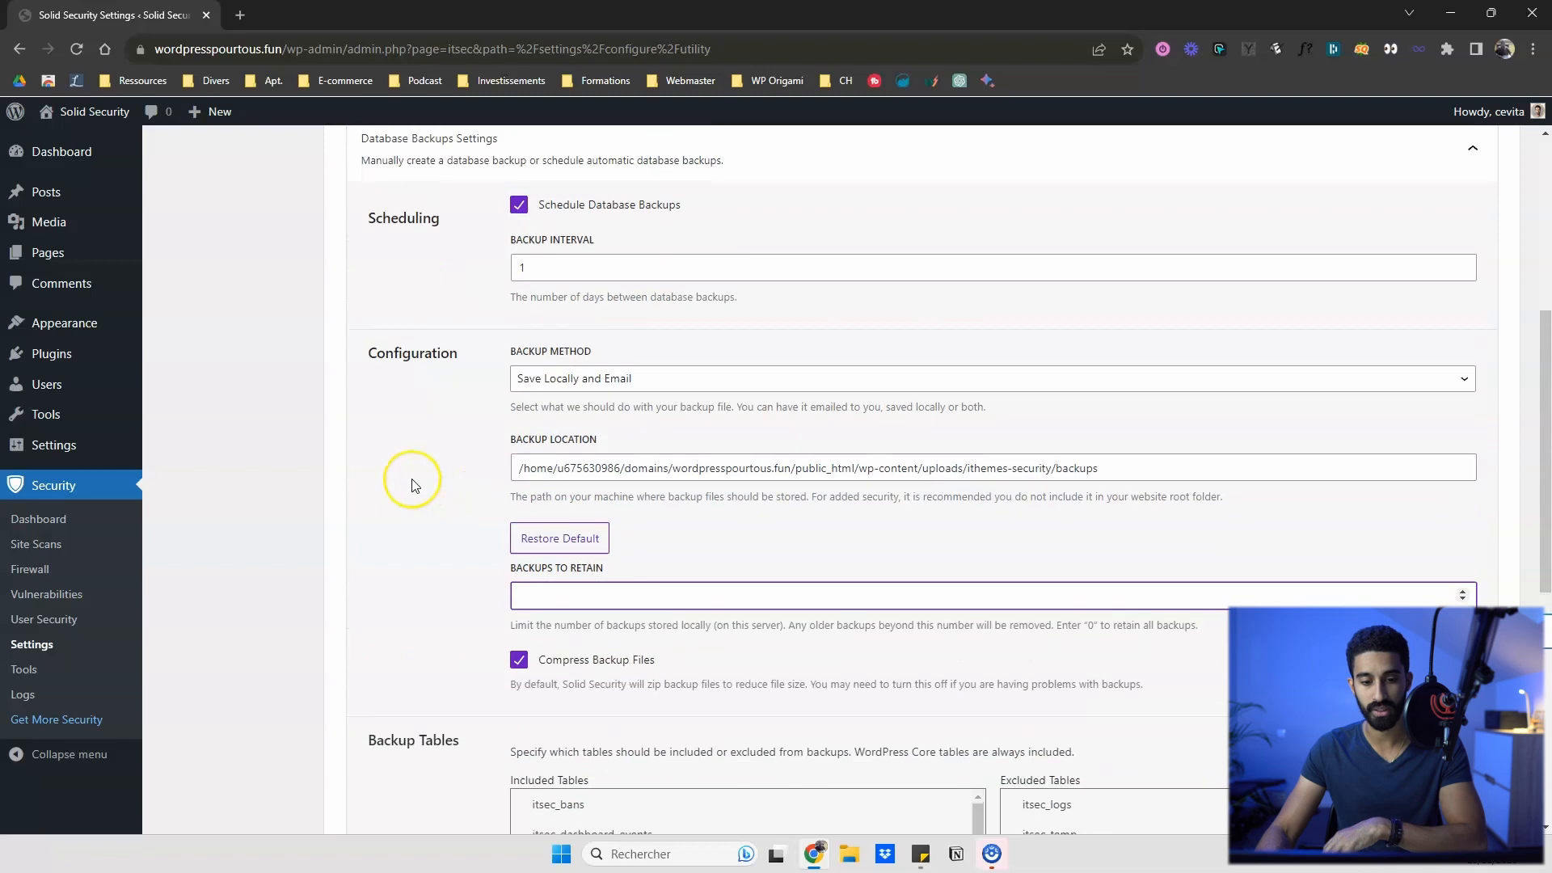
scroll(411, 485, up, 1)
click(448, 399)
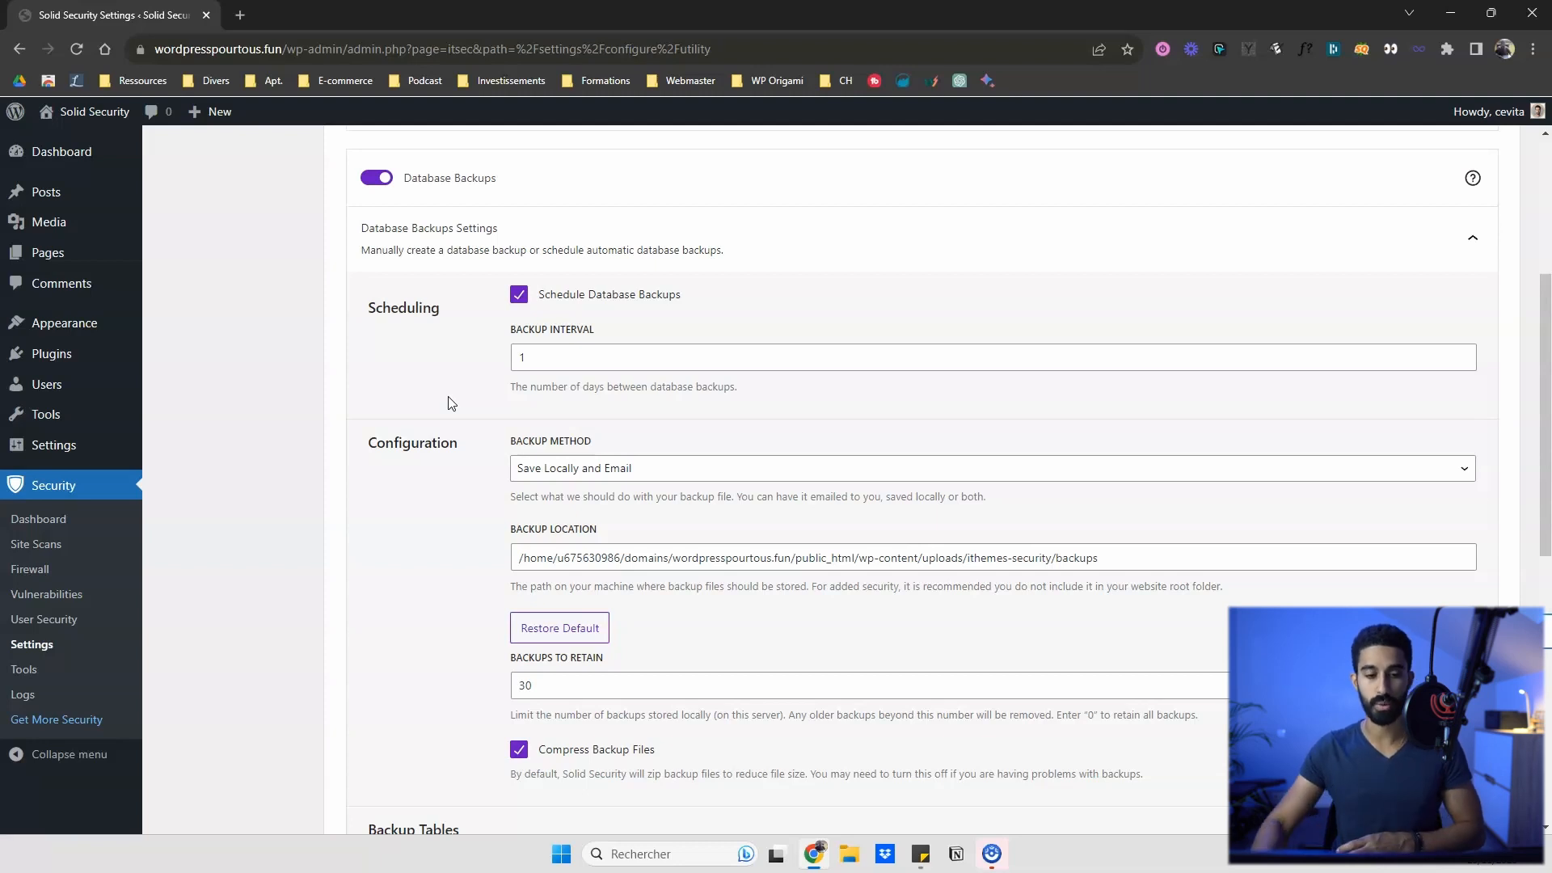
Step: Keep Save Locally and Email as the backup method and set Backups to Retain to 7
click(571, 469)
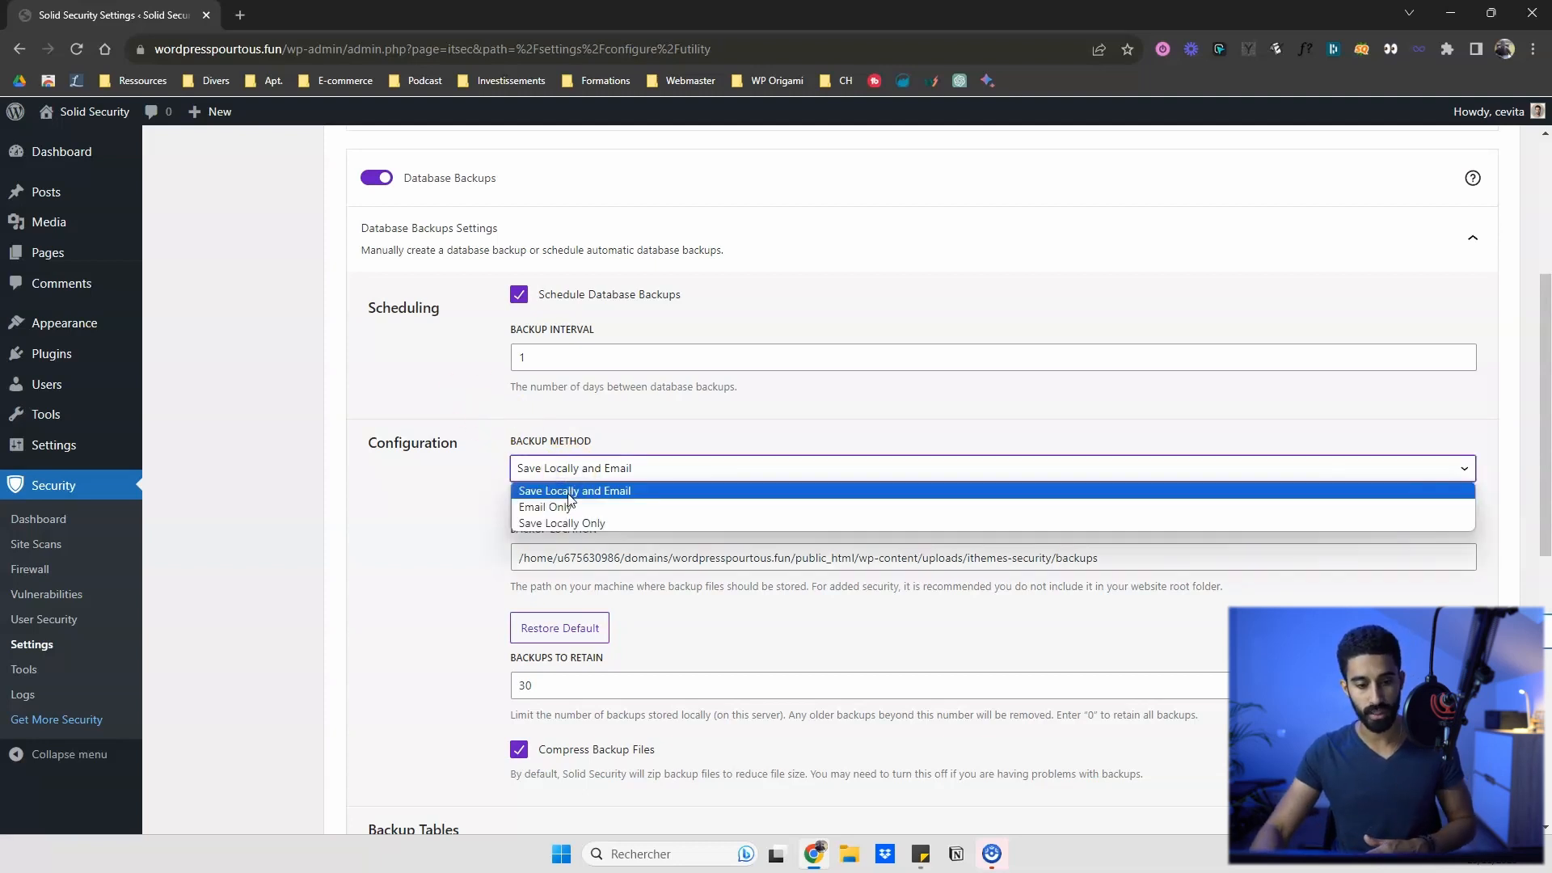
click(568, 493)
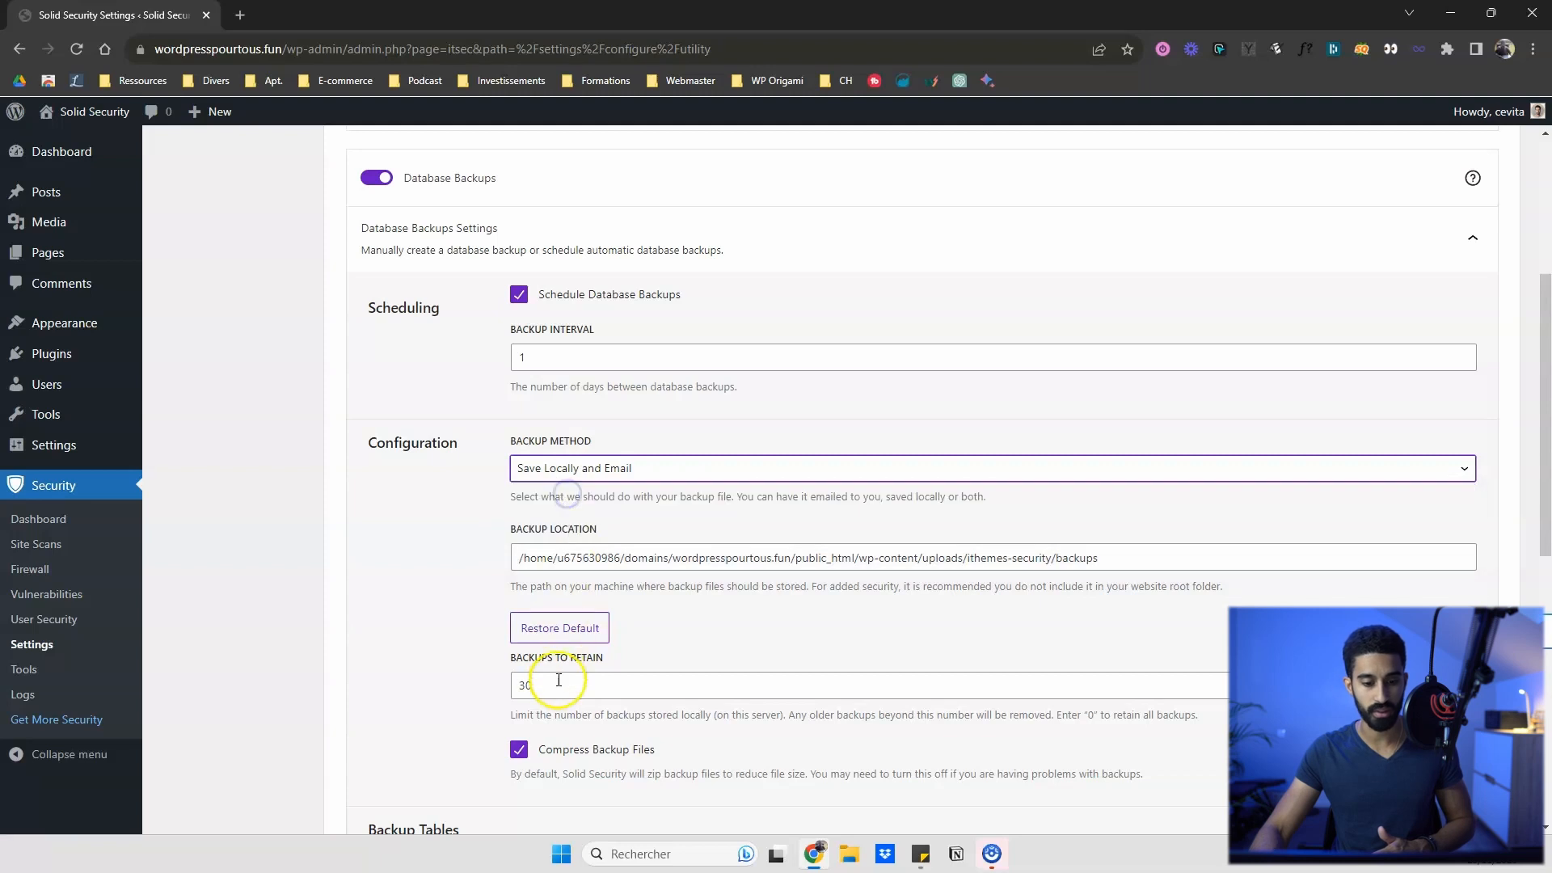
drag(544, 686, 500, 688)
text(7)
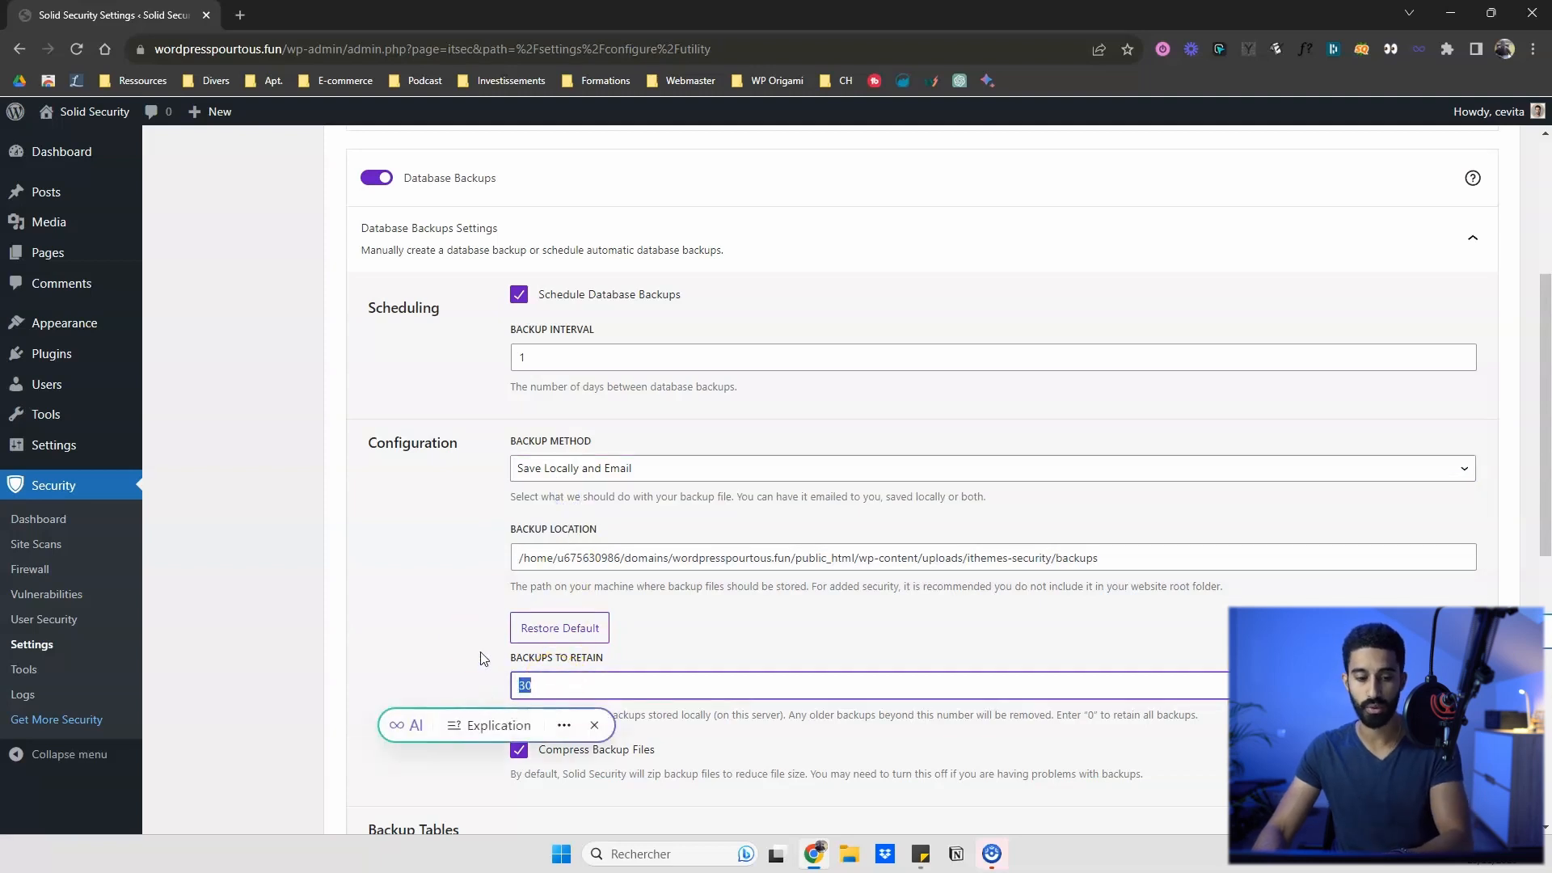
click(462, 607)
Step: Set the database backup interval to 30 days
drag(534, 356, 507, 357)
text(30)
click(485, 356)
drag(534, 356, 496, 357)
click(484, 356)
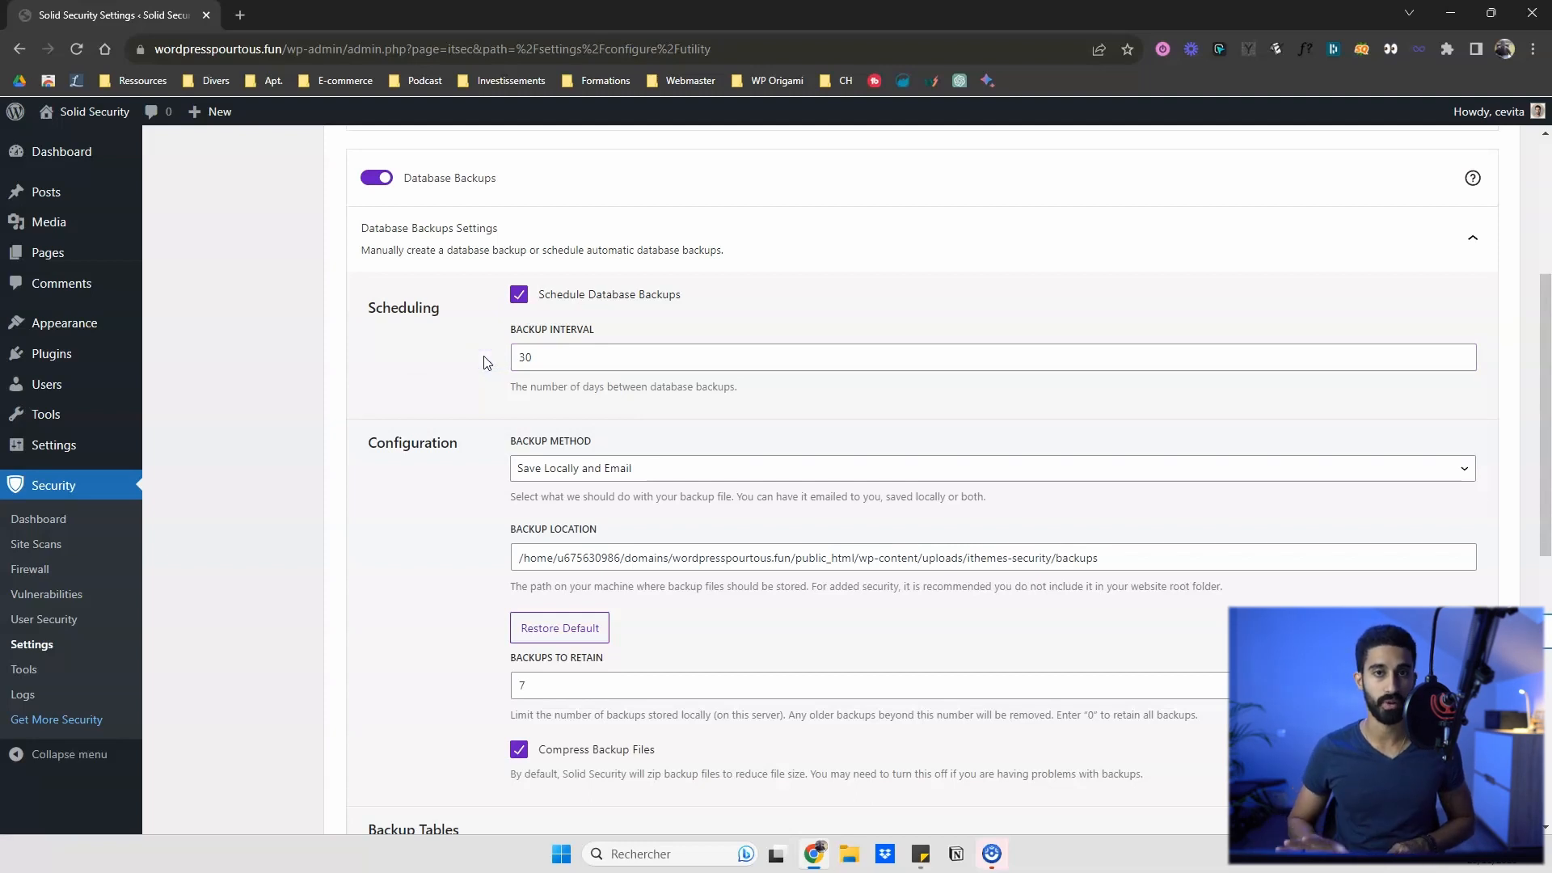
Step: Review the database backup configuration and save the utilities settings
scroll(451, 451, down, 4)
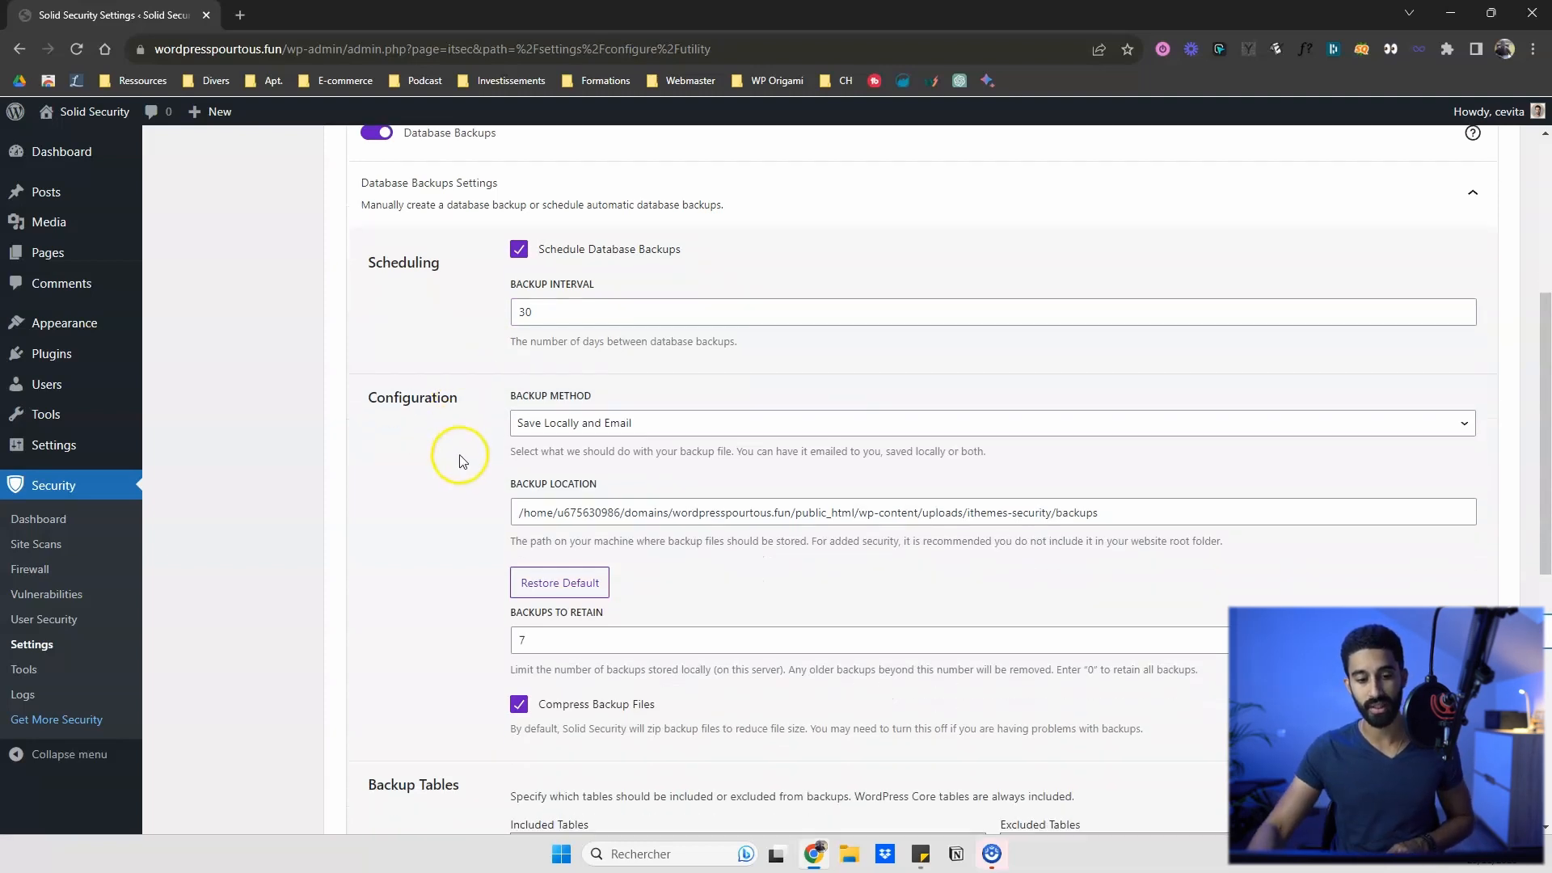
scroll(526, 510, up, 3)
scroll(537, 554, down, 1)
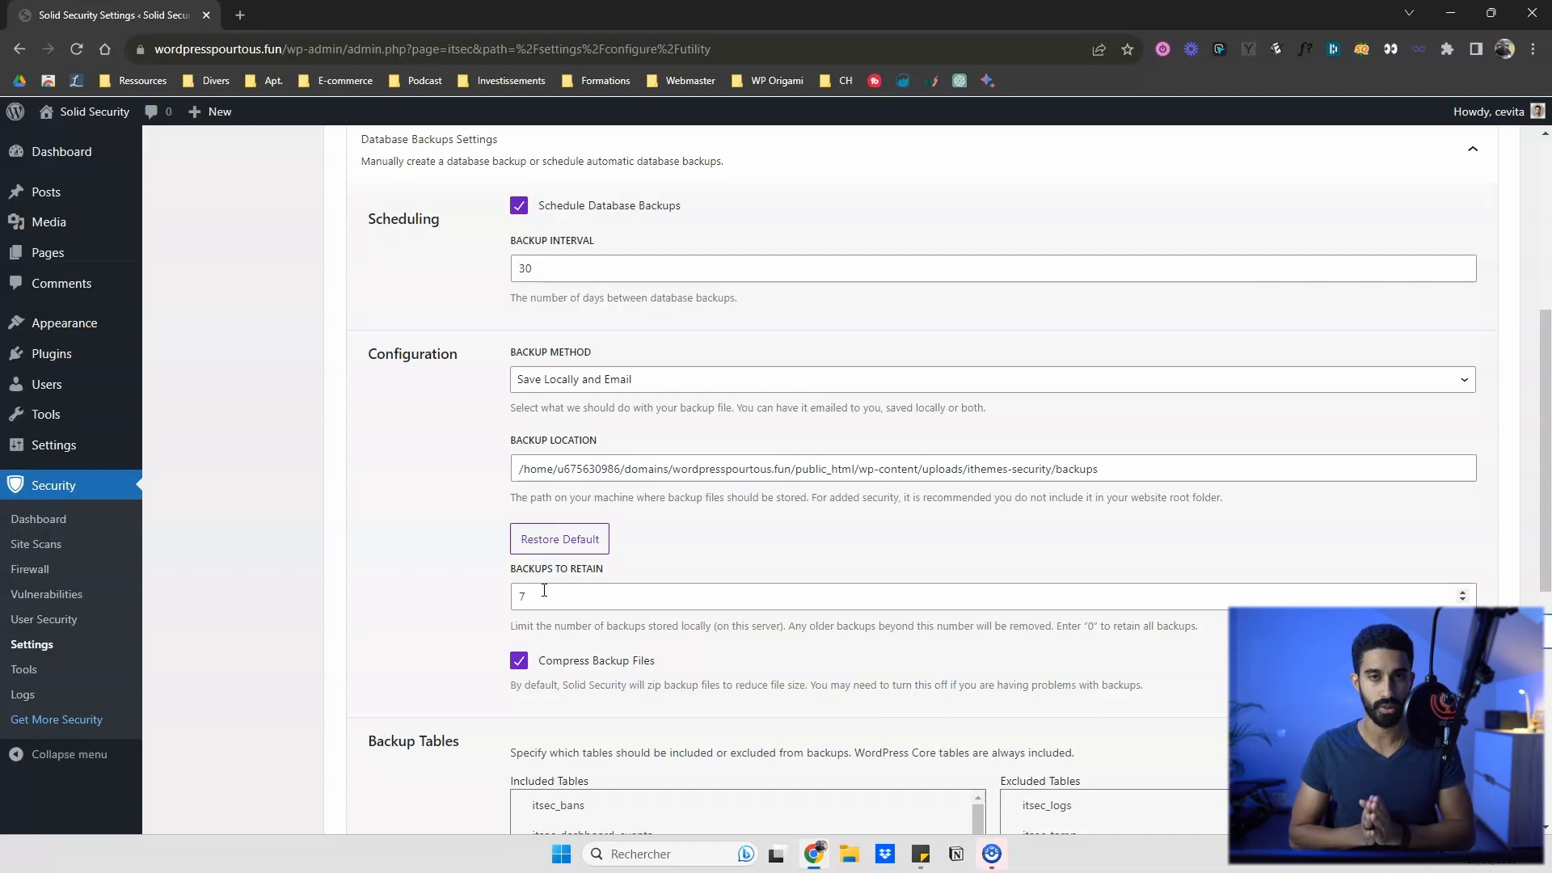
scroll(544, 590, down, 7)
click(1497, 765)
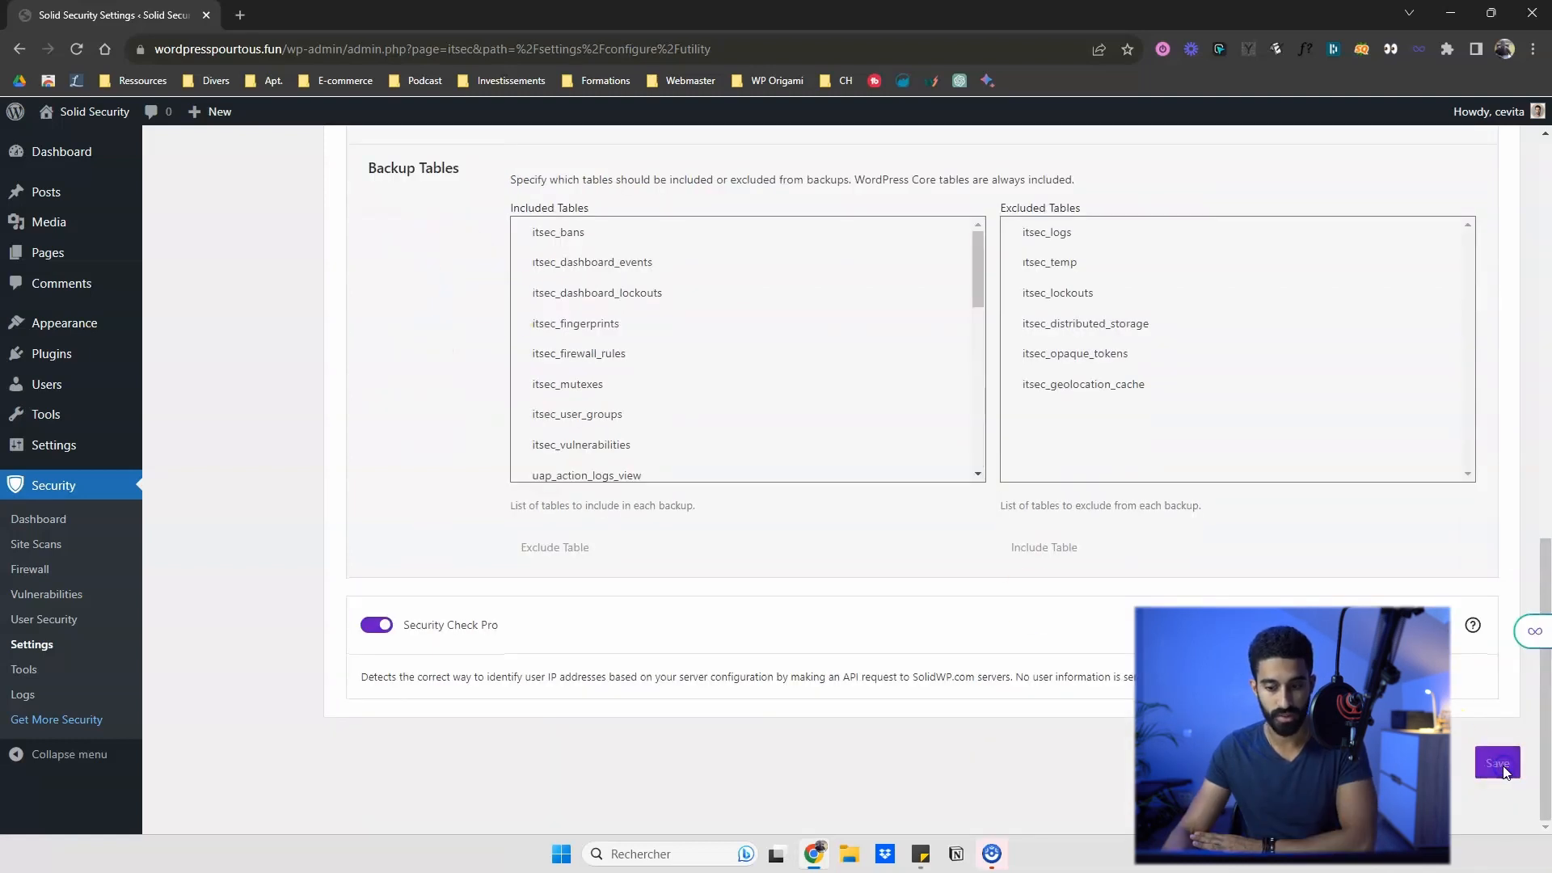
Step: Look over the security features available to each group in the User Groups settings
click(215, 358)
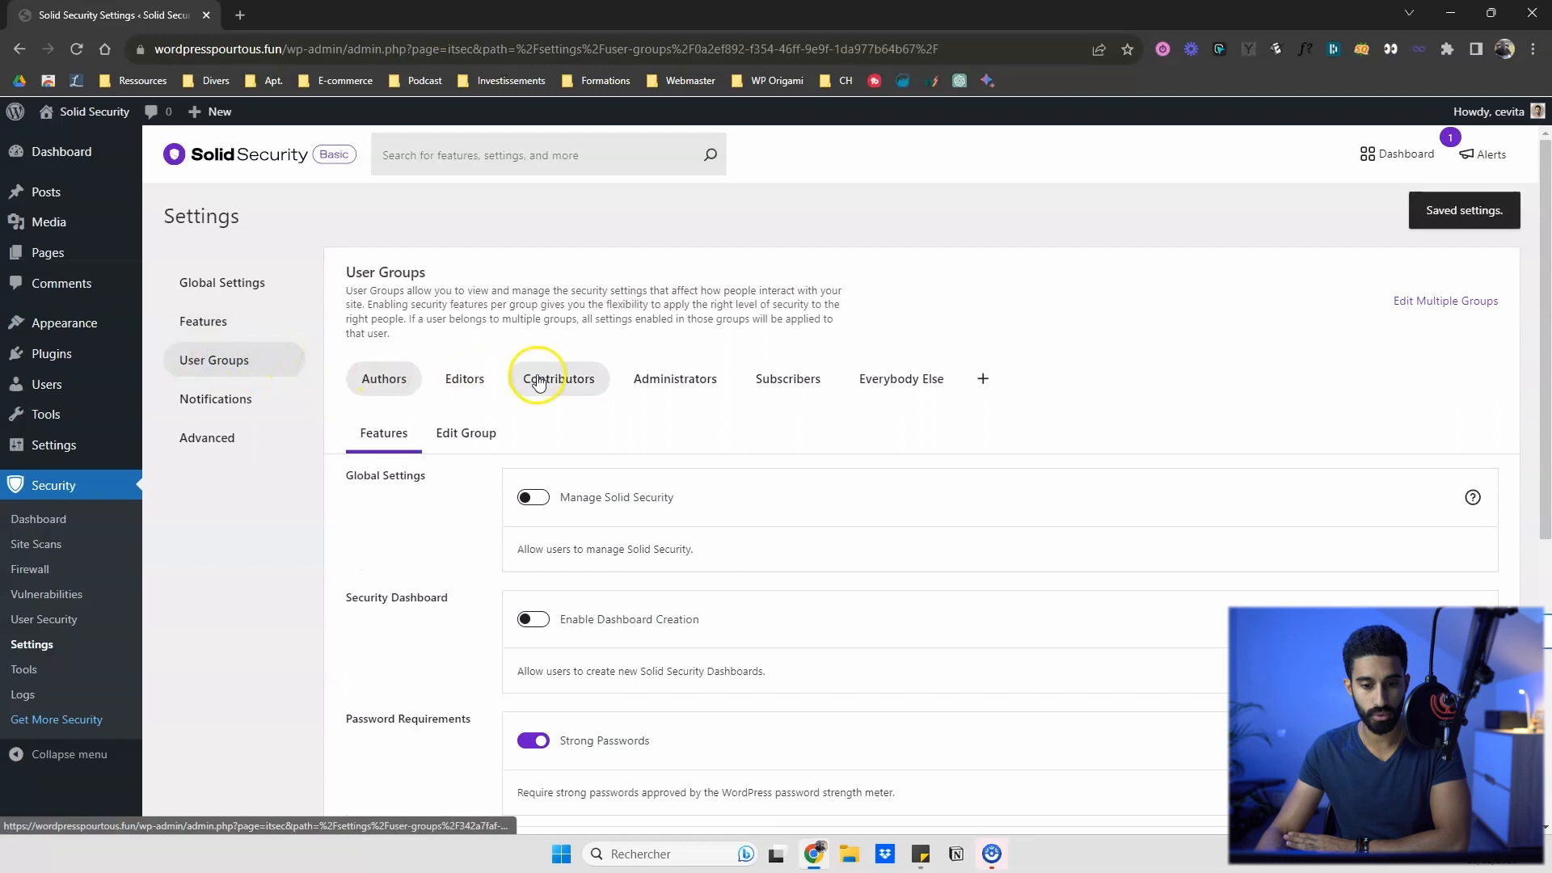
scroll(527, 346, down, 6)
scroll(497, 335, up, 6)
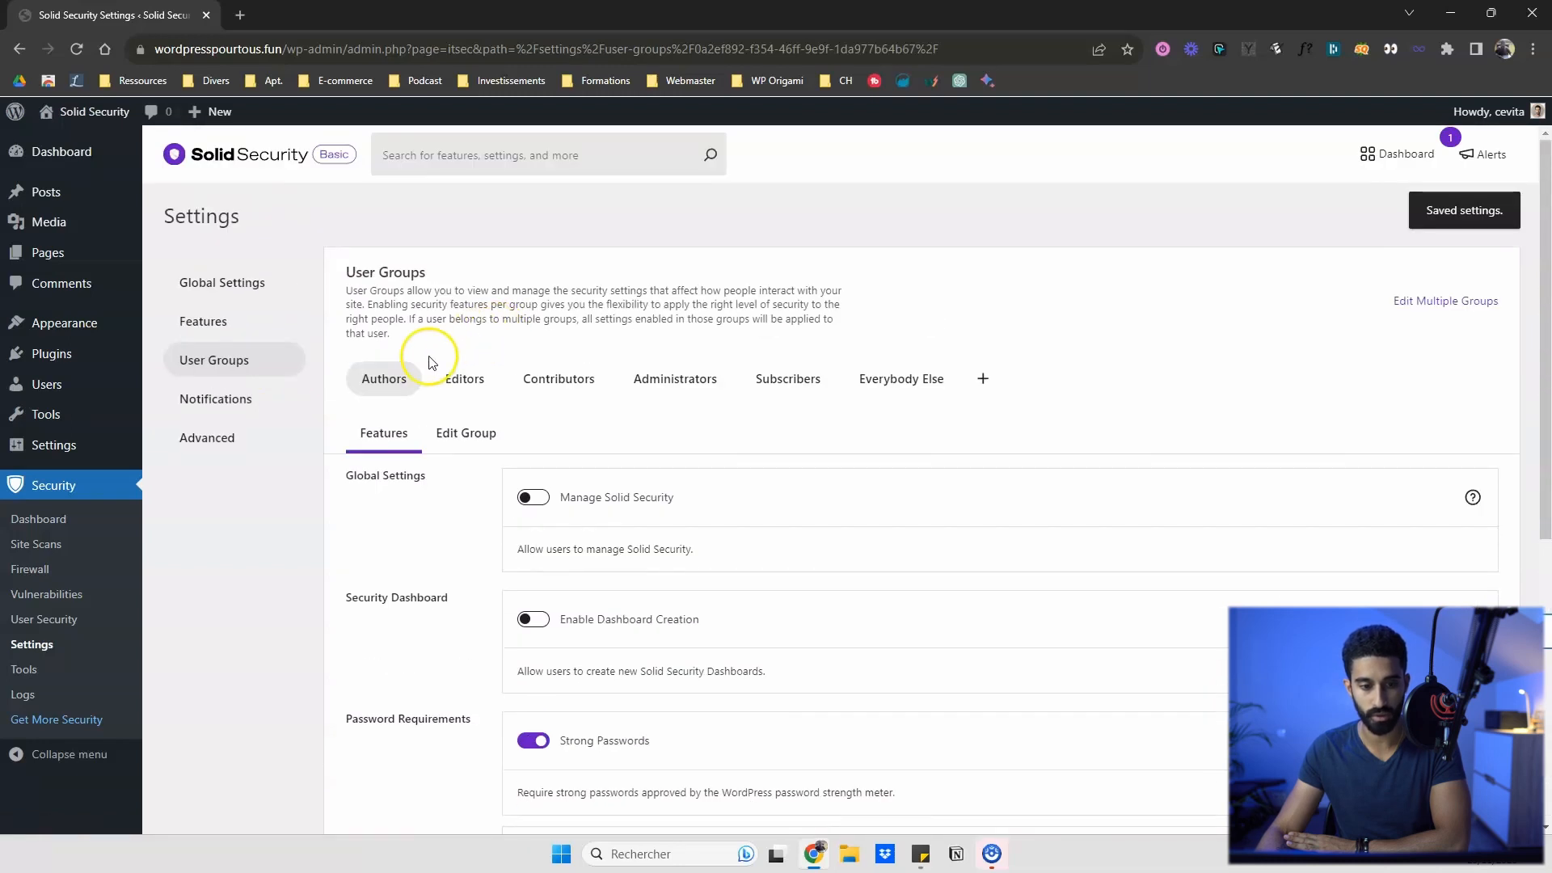
Step: Disable the Site Lockouts and Security Digest email notifications in the Notifications settings
click(241, 400)
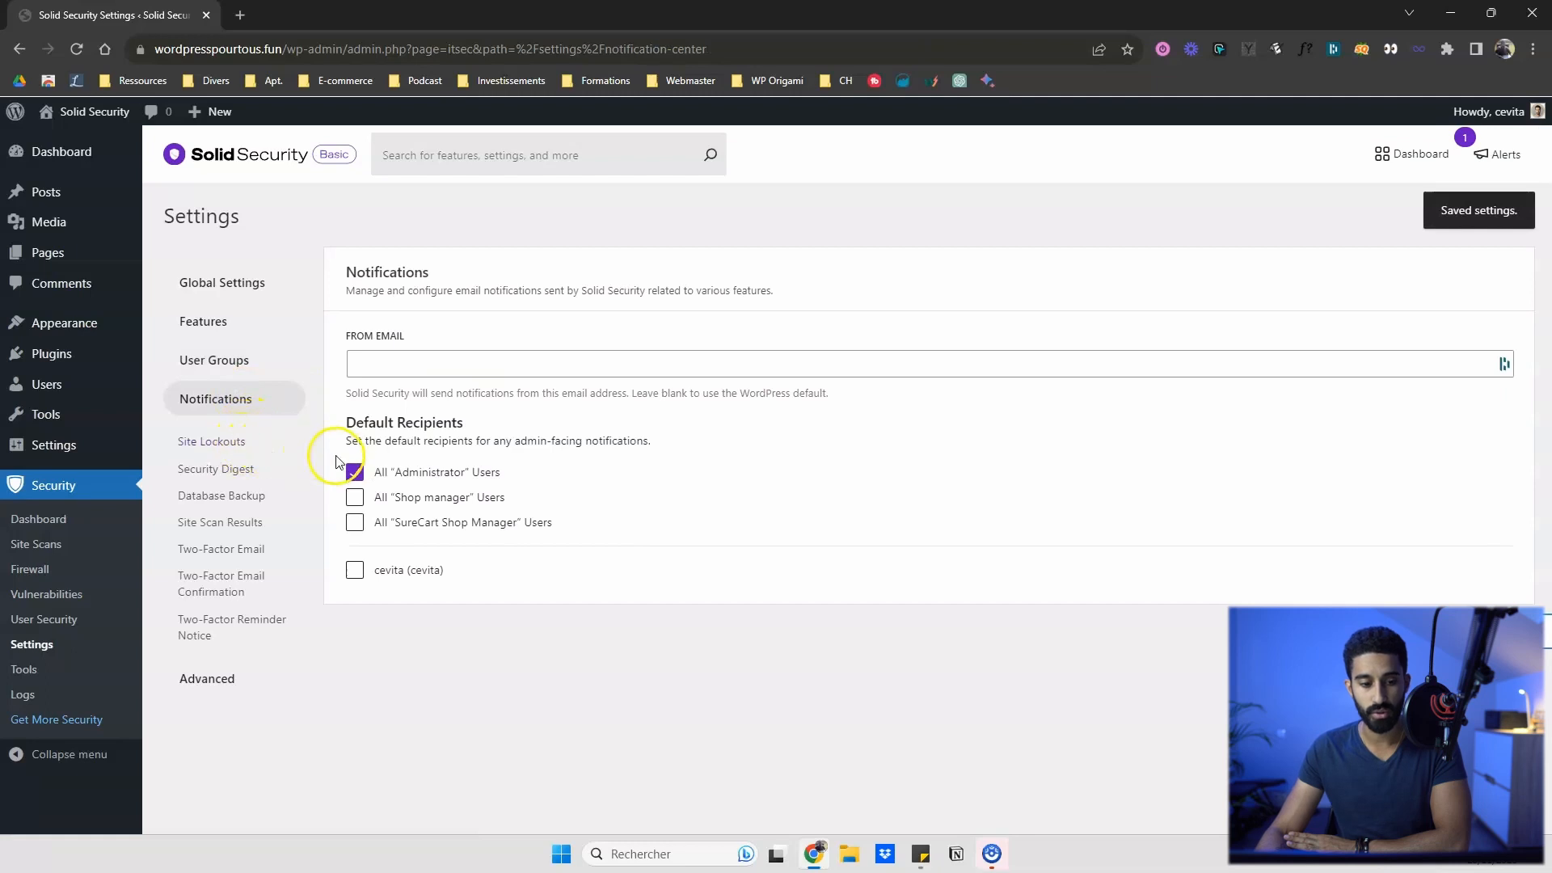
click(227, 443)
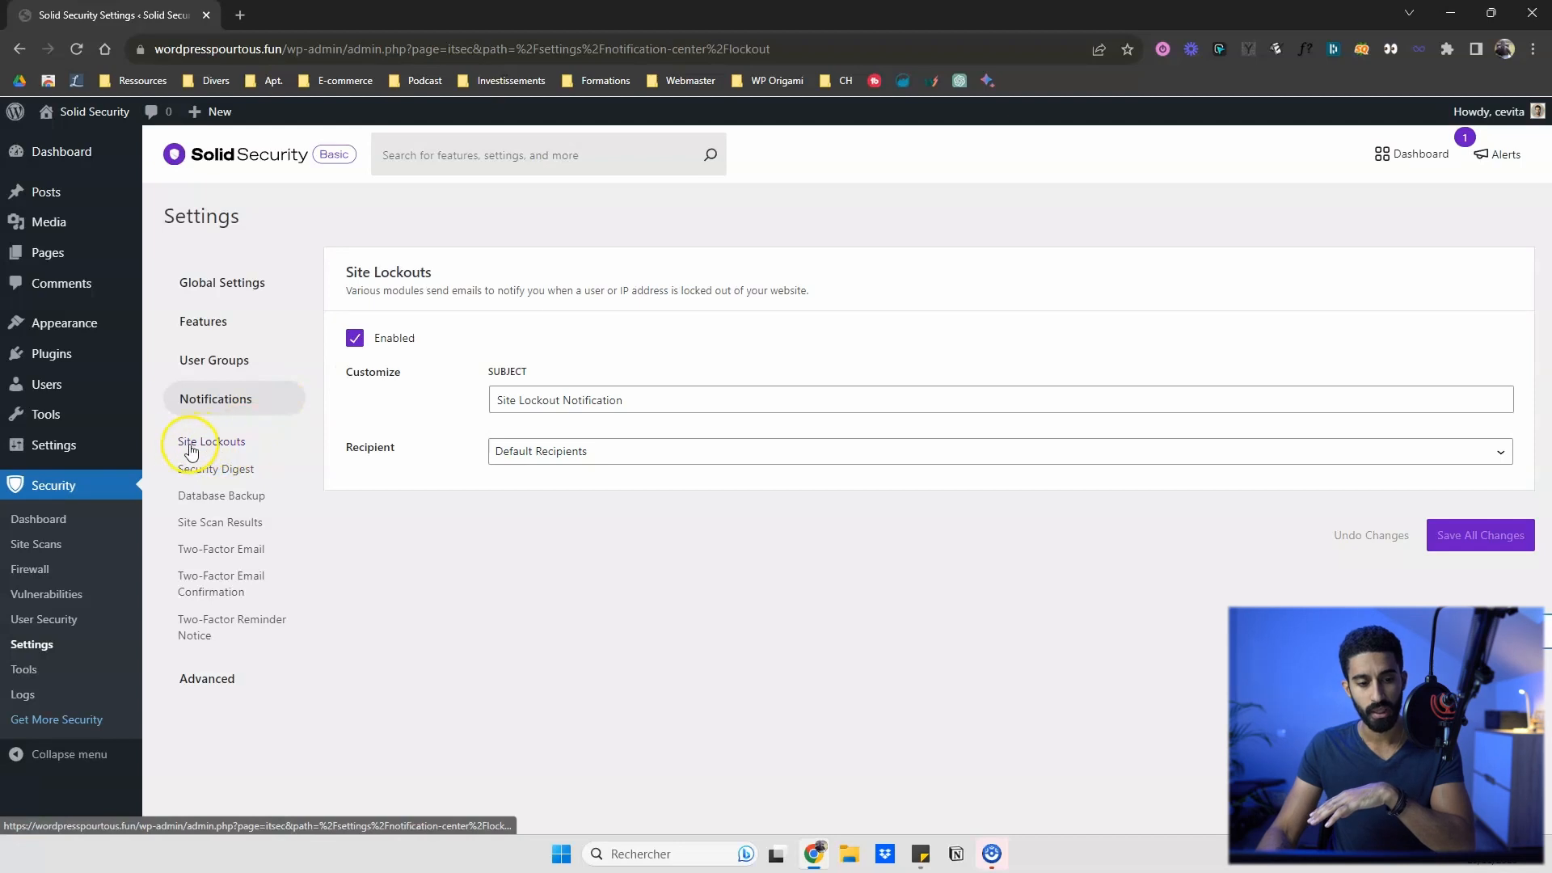
click(355, 338)
click(225, 467)
click(355, 353)
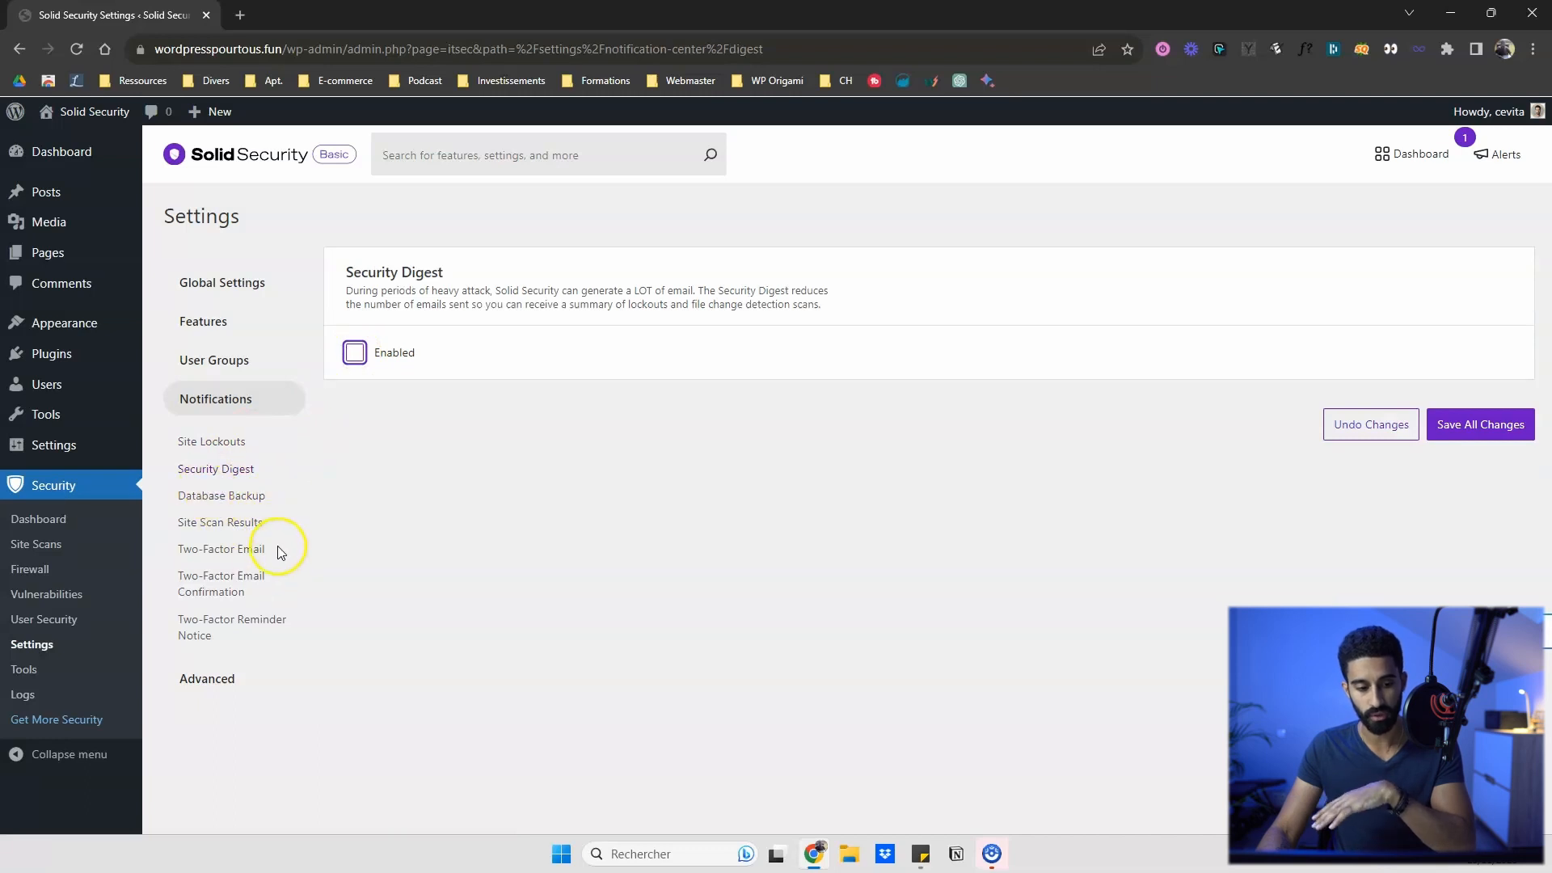
Step: Review the Two-Factor Email and Two-Factor Email Confirmation notification templates
click(227, 557)
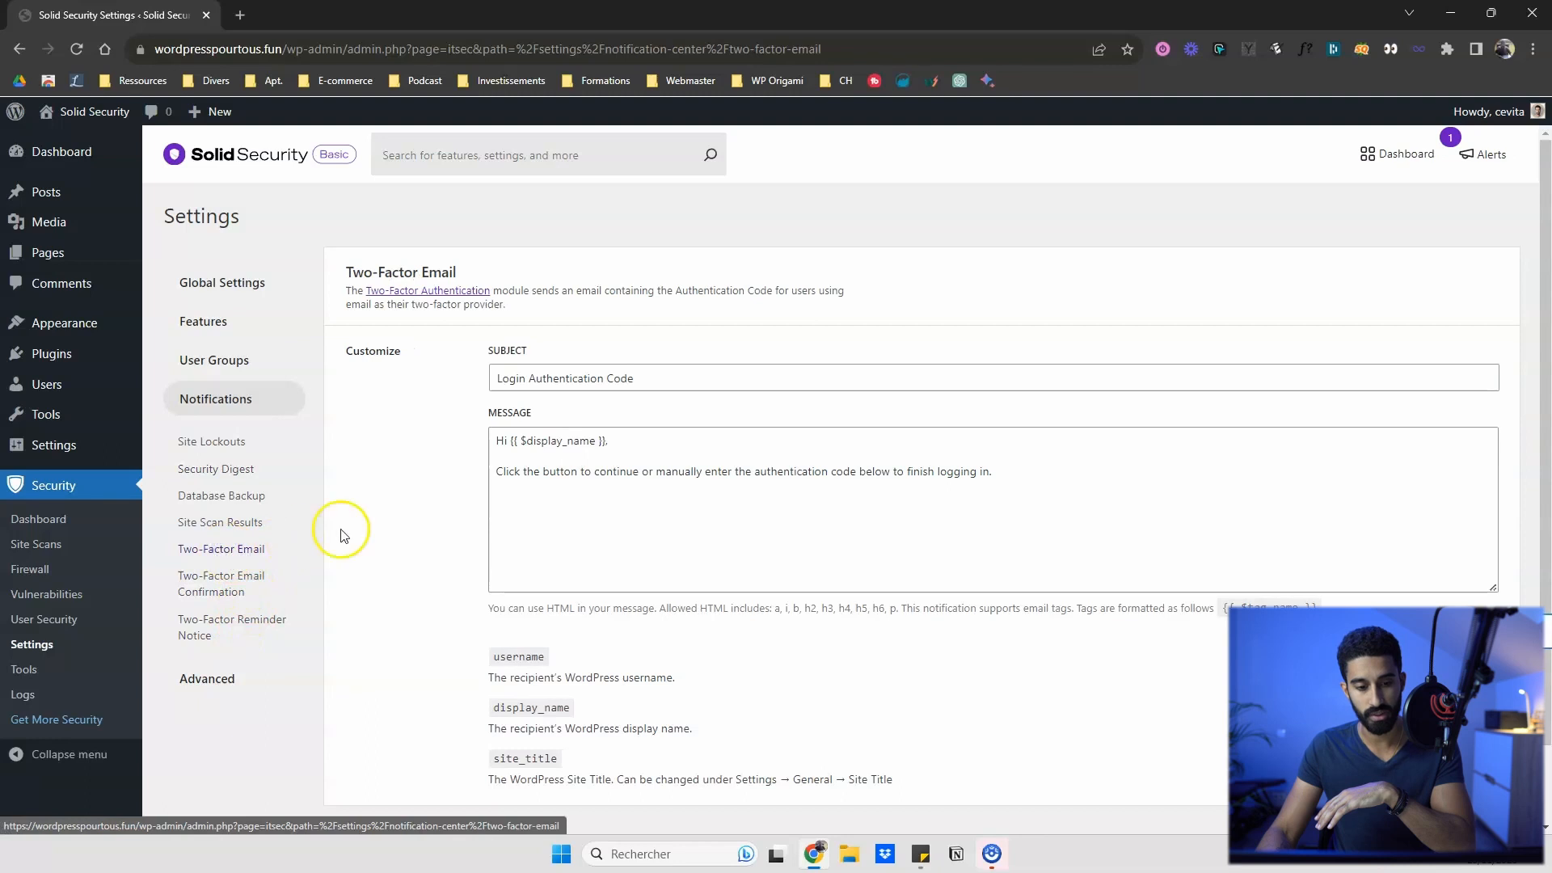
click(227, 584)
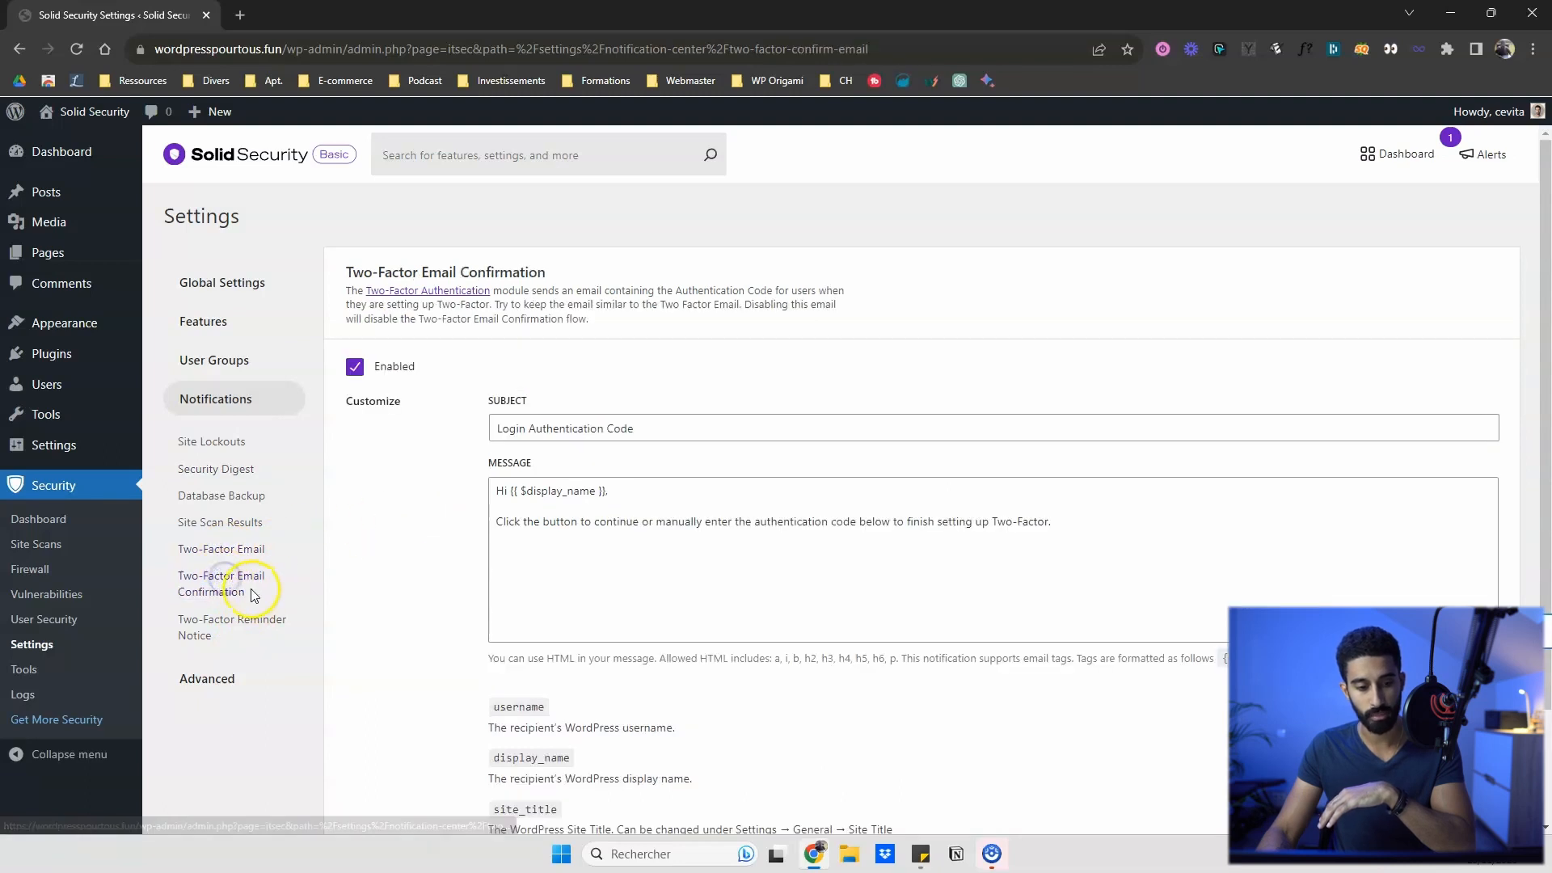
scroll(294, 576, down, 2)
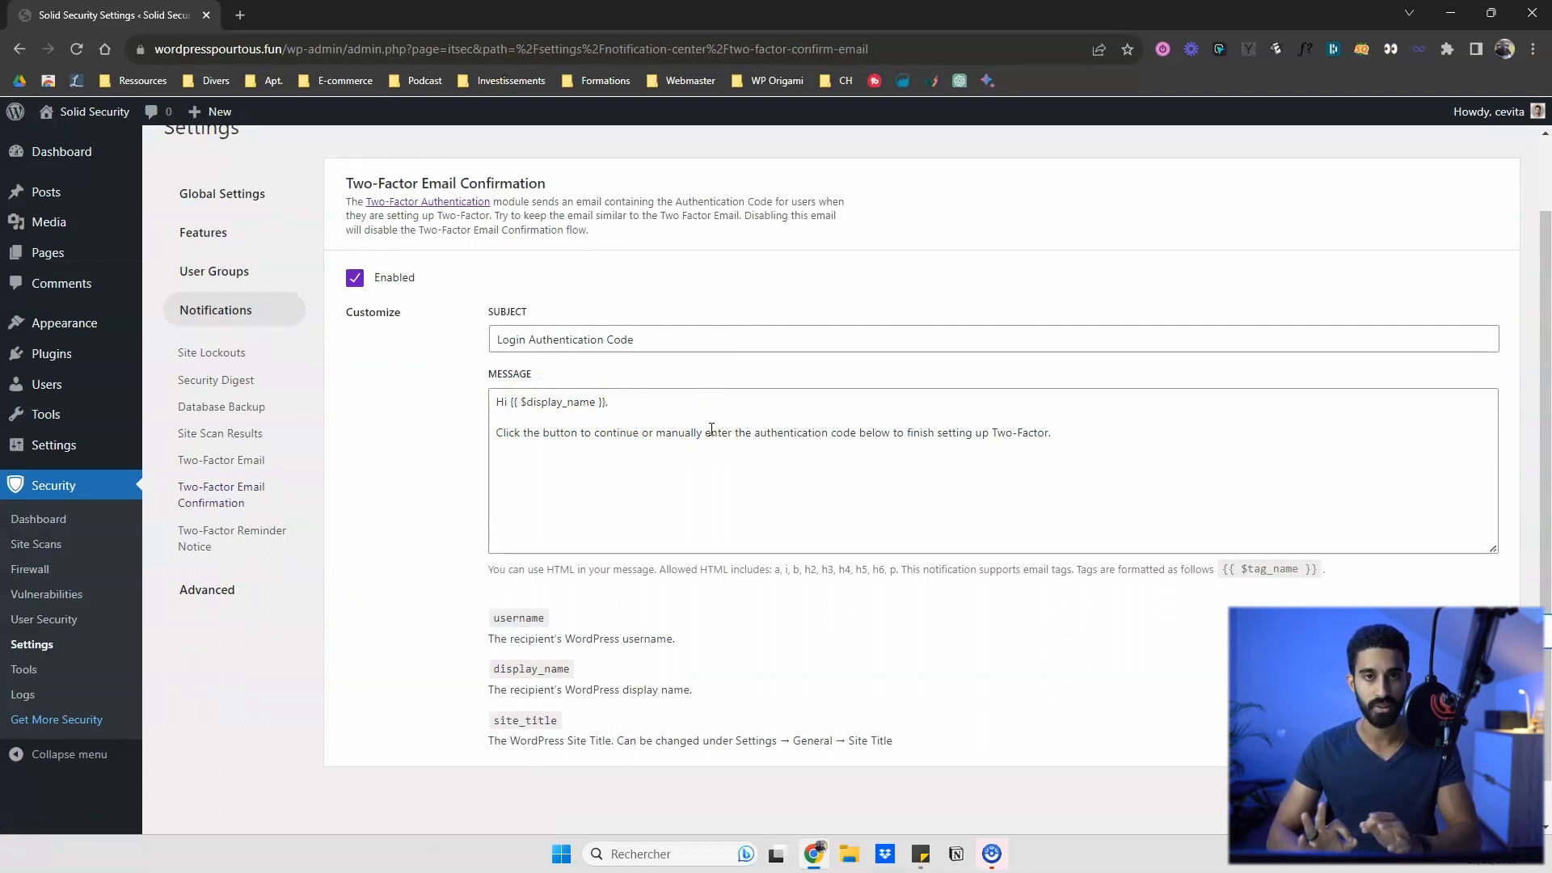
Step: Review the file access and PHP execution options in the advanced System Tweaks settings
click(207, 589)
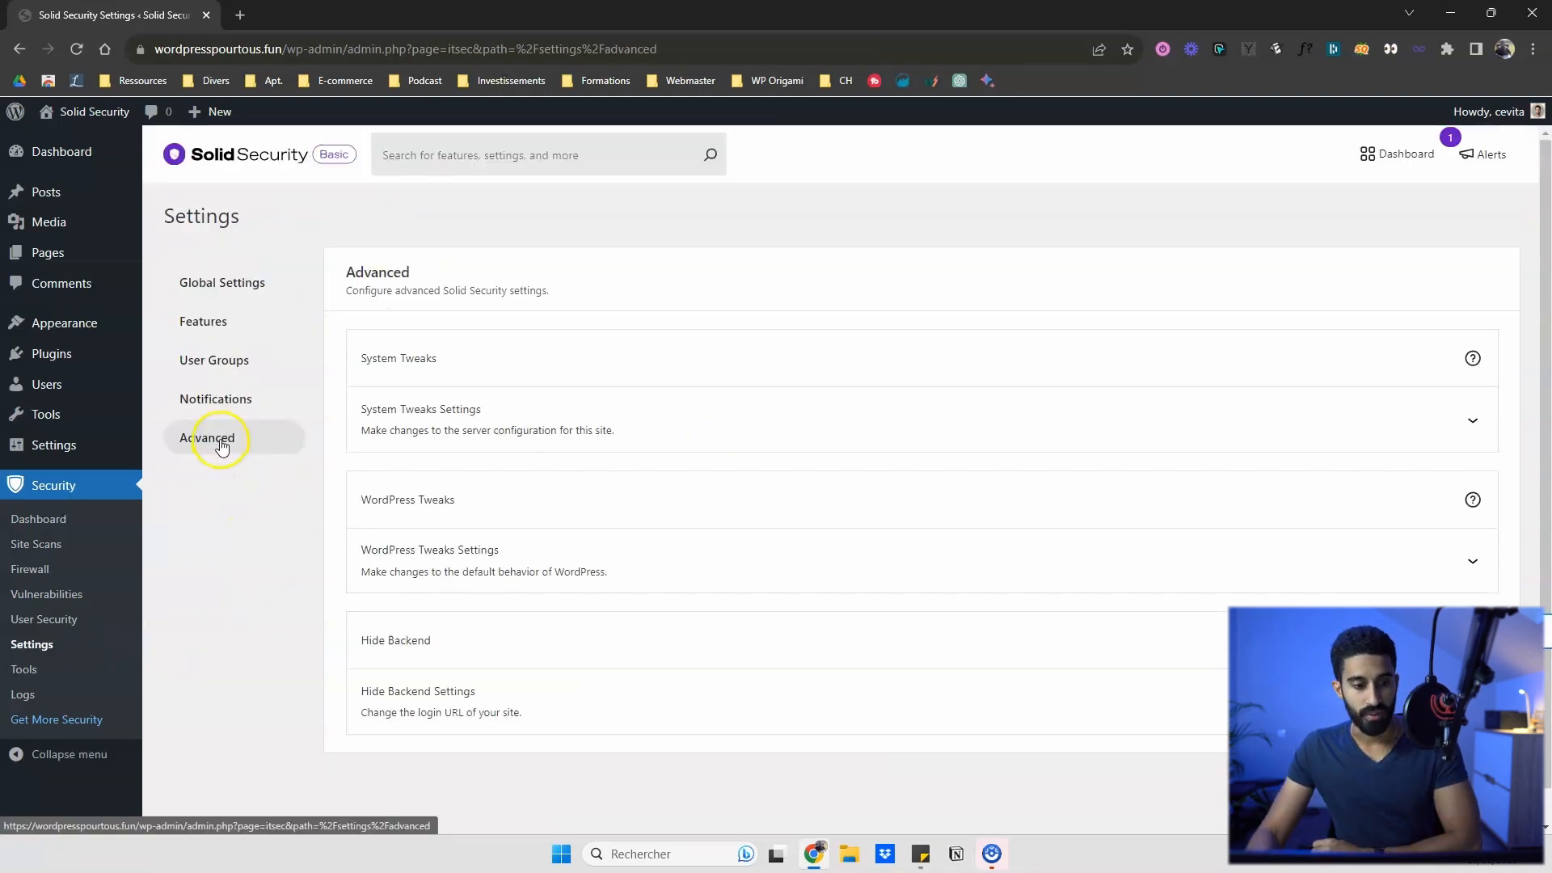
click(847, 412)
scroll(837, 396, down, 2)
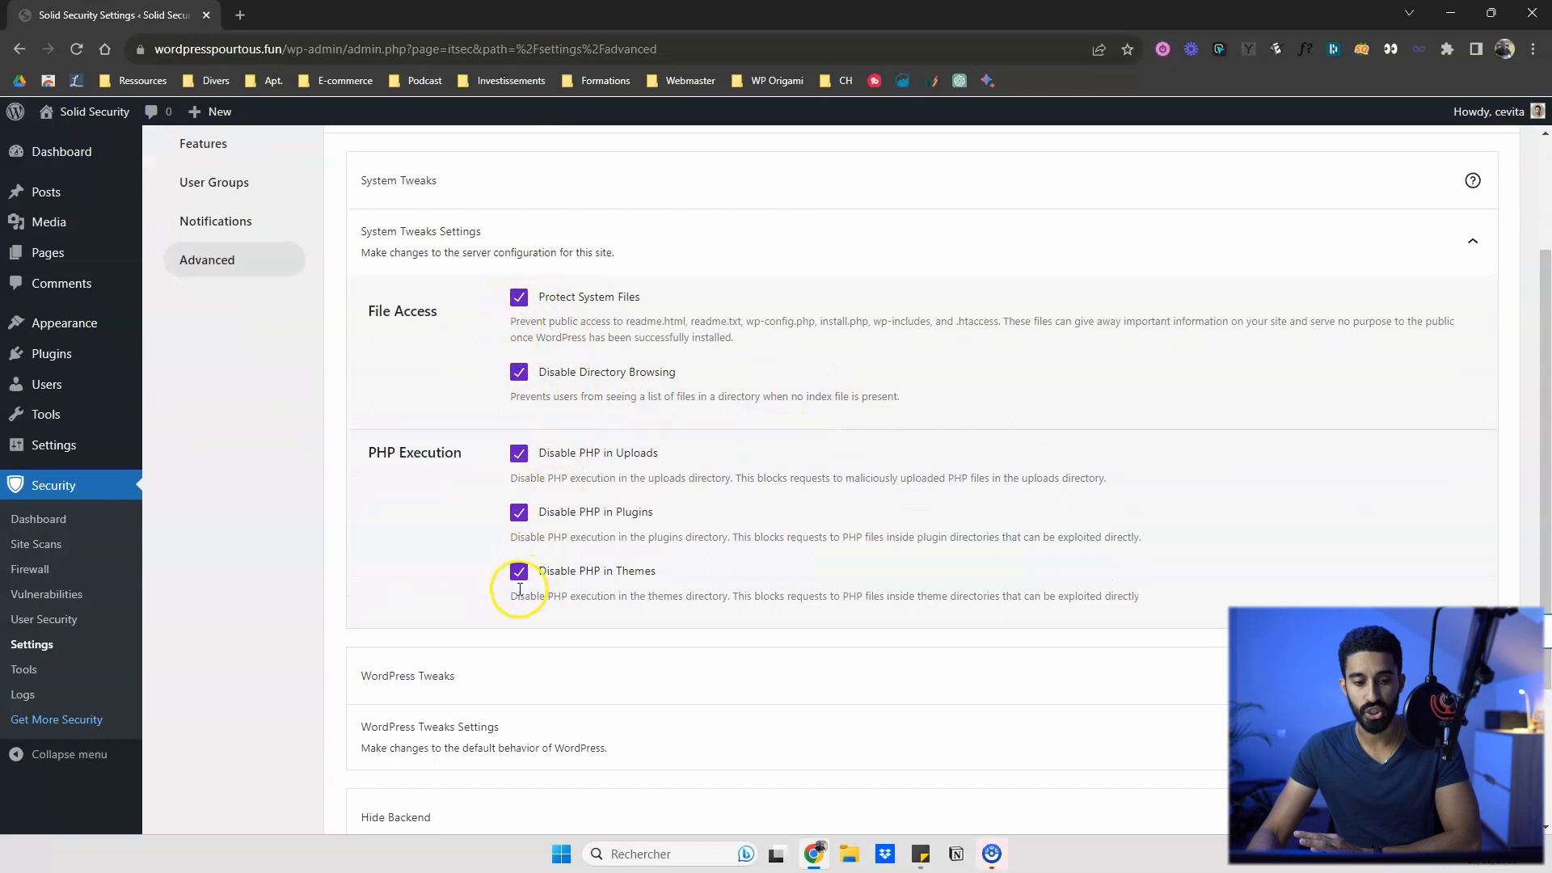
click(1469, 239)
Step: In the WordPress Tweaks settings, choose Disable XML-RPC and set the REST API to Restricted Access
click(1471, 523)
scroll(1147, 433, down, 3)
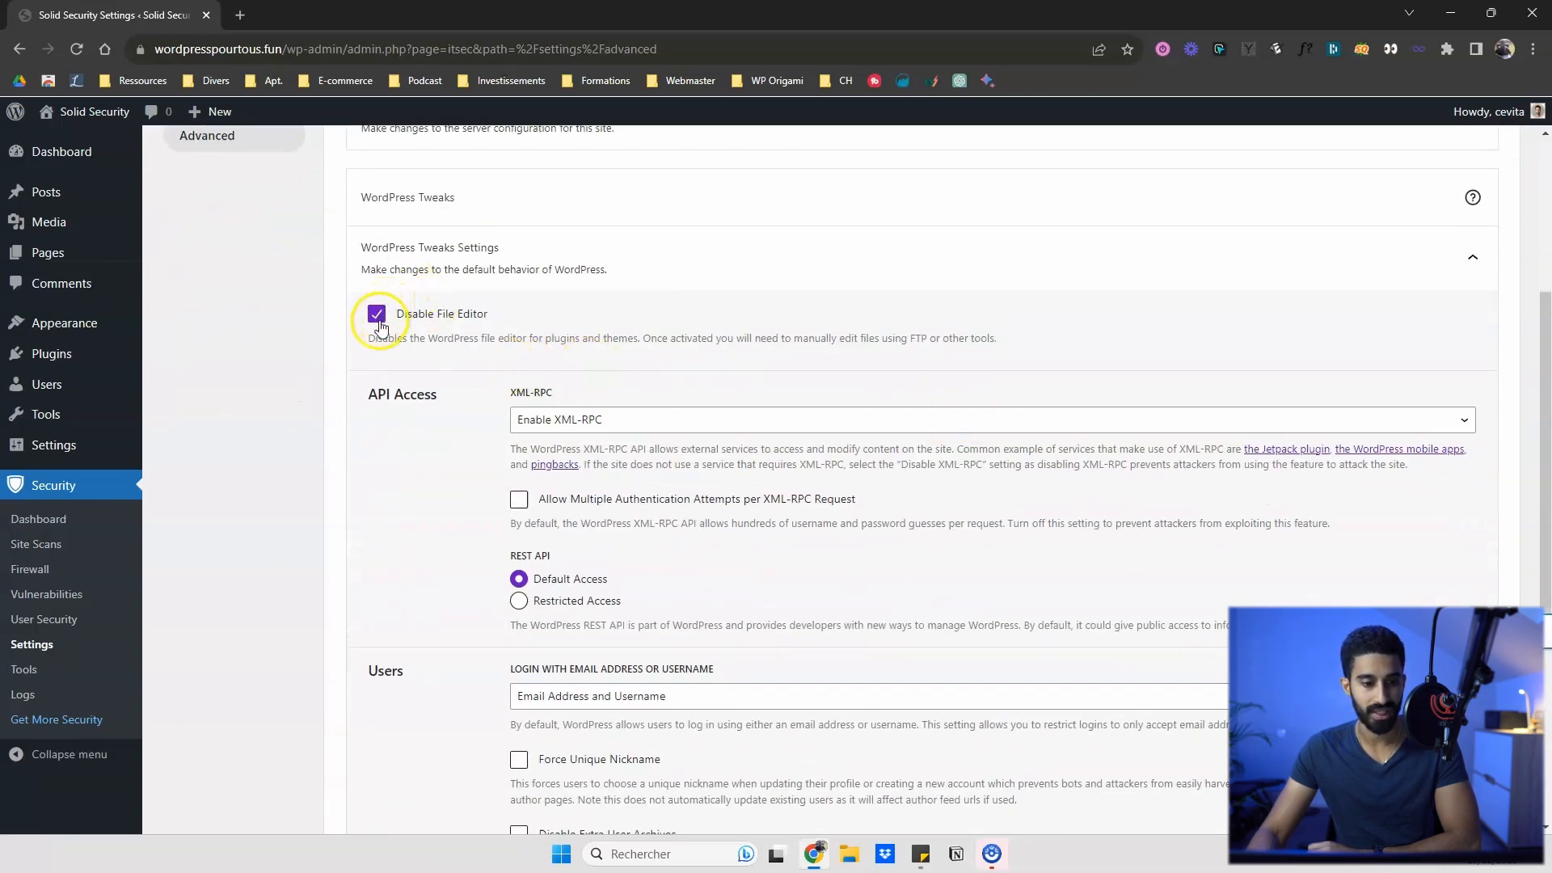
scroll(405, 327, down, 2)
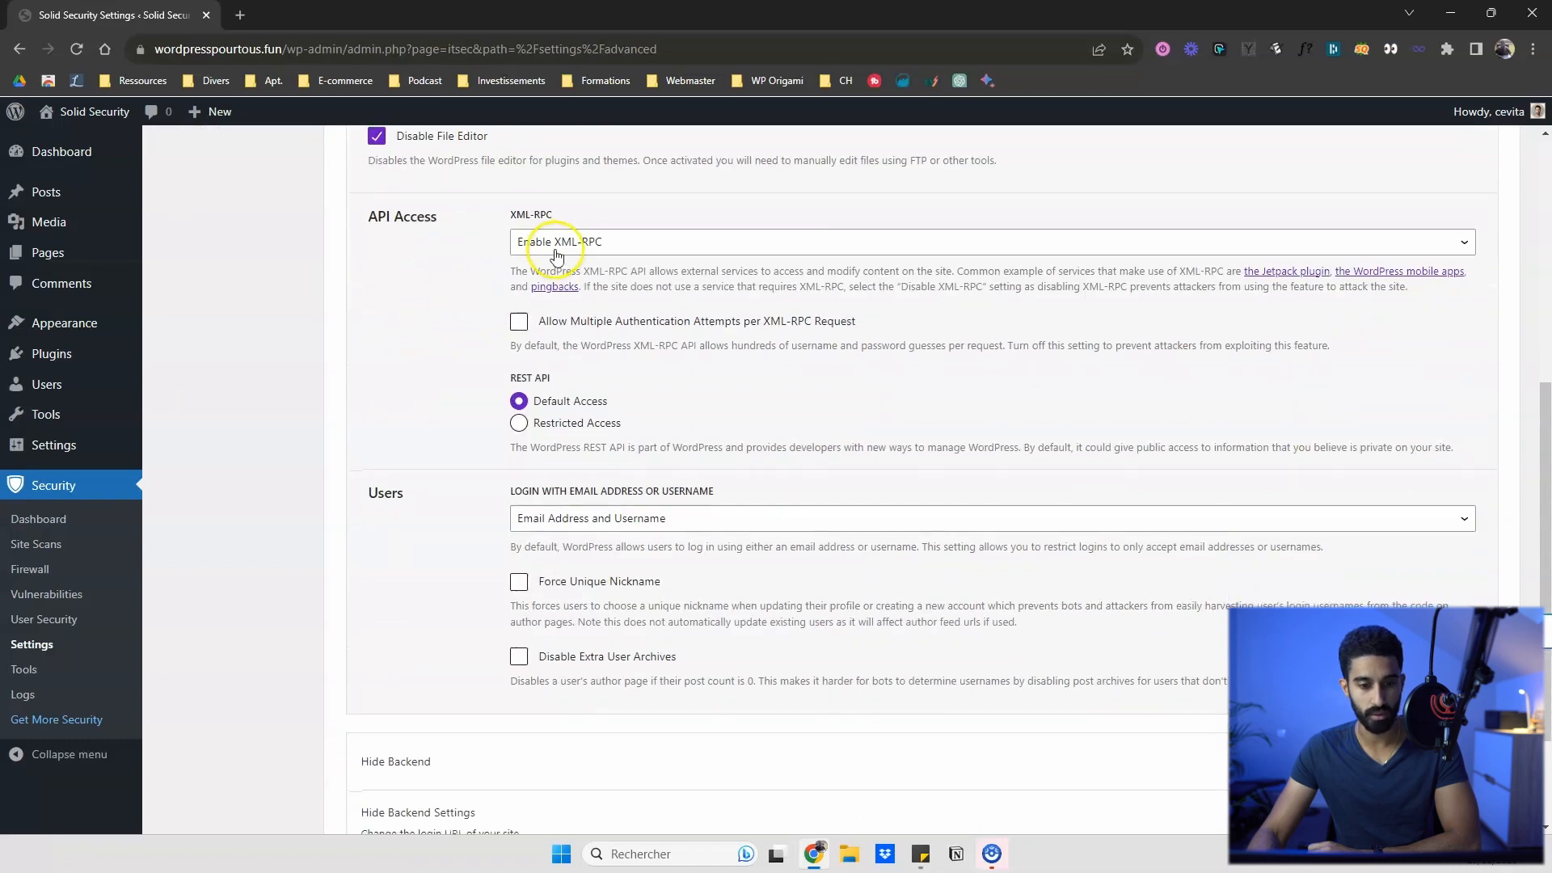
click(550, 240)
click(563, 265)
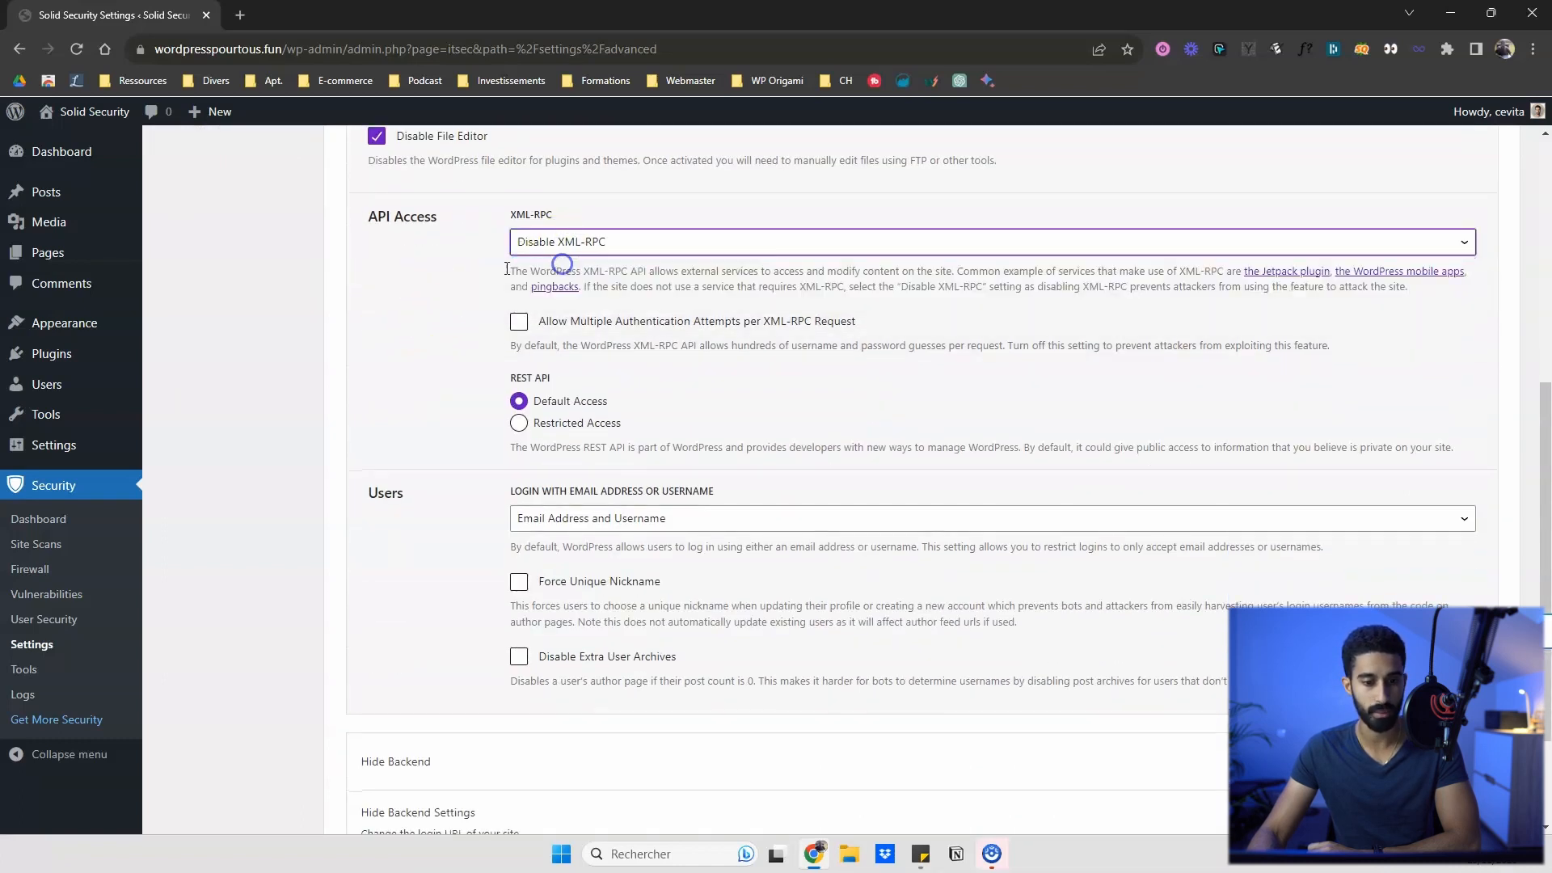
scroll(440, 278, up, 1)
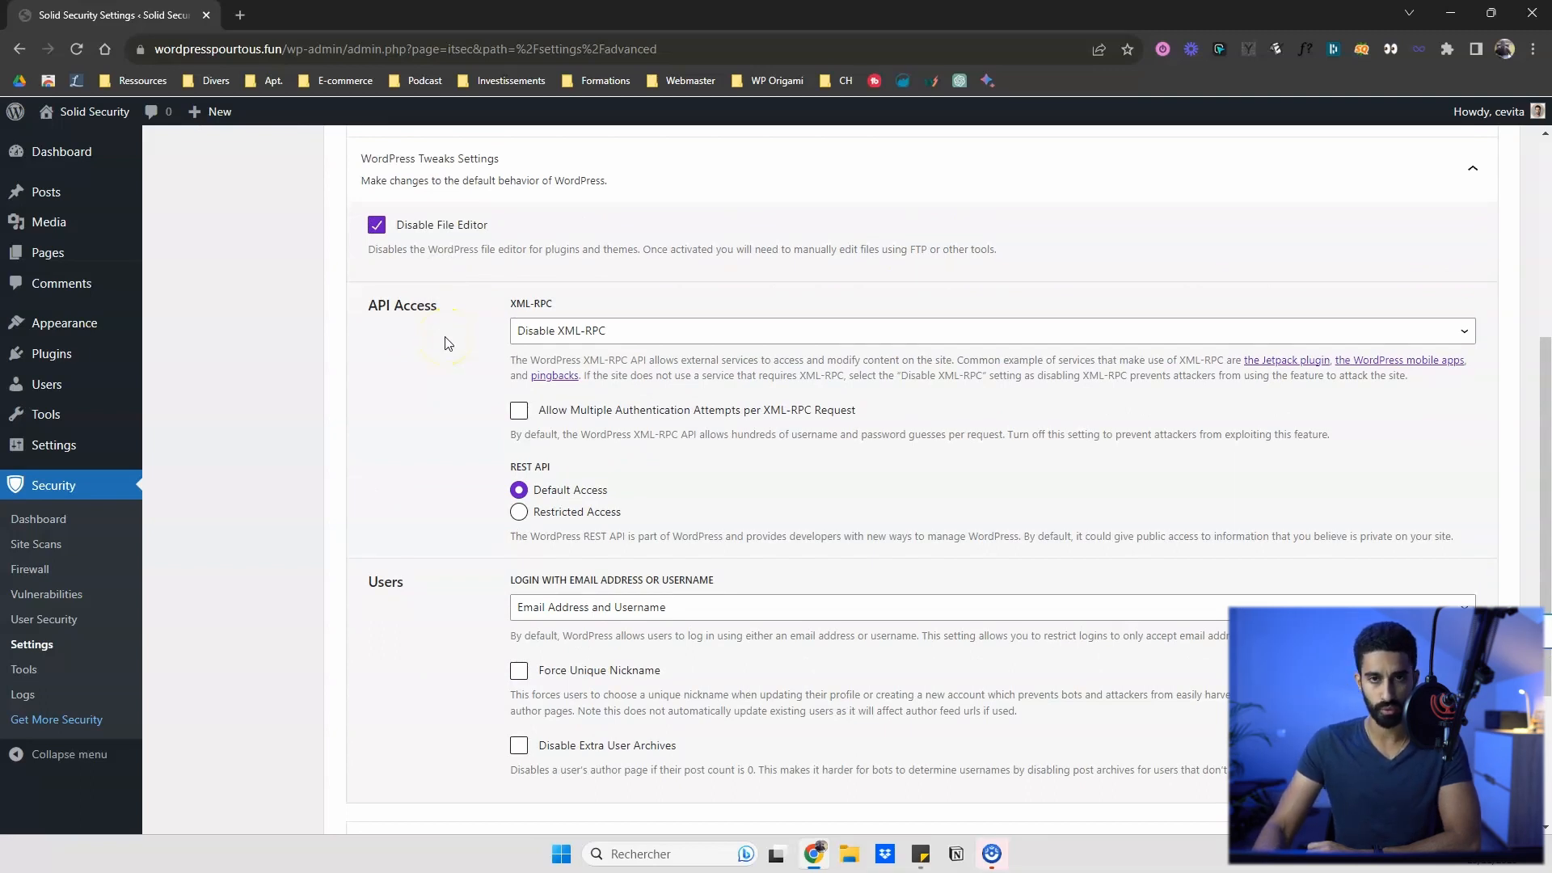
click(545, 333)
scroll(546, 333, down, 1)
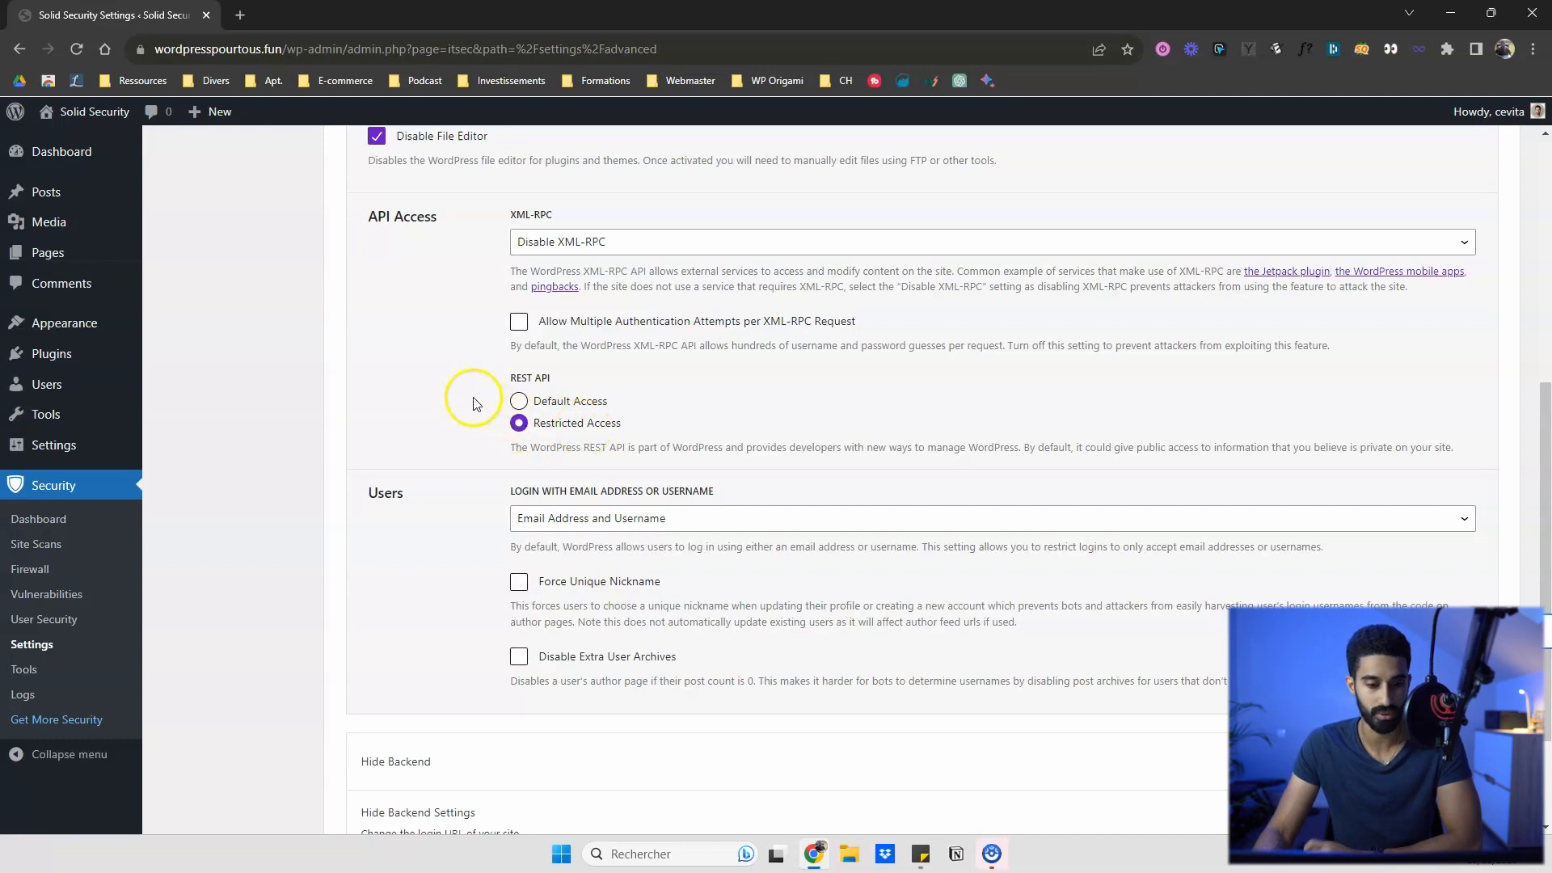
Step: Enable Force Unique Nickname and Disable Extra User Archives in the Users section of the WordPress Tweaks
scroll(485, 408, down, 2)
click(518, 427)
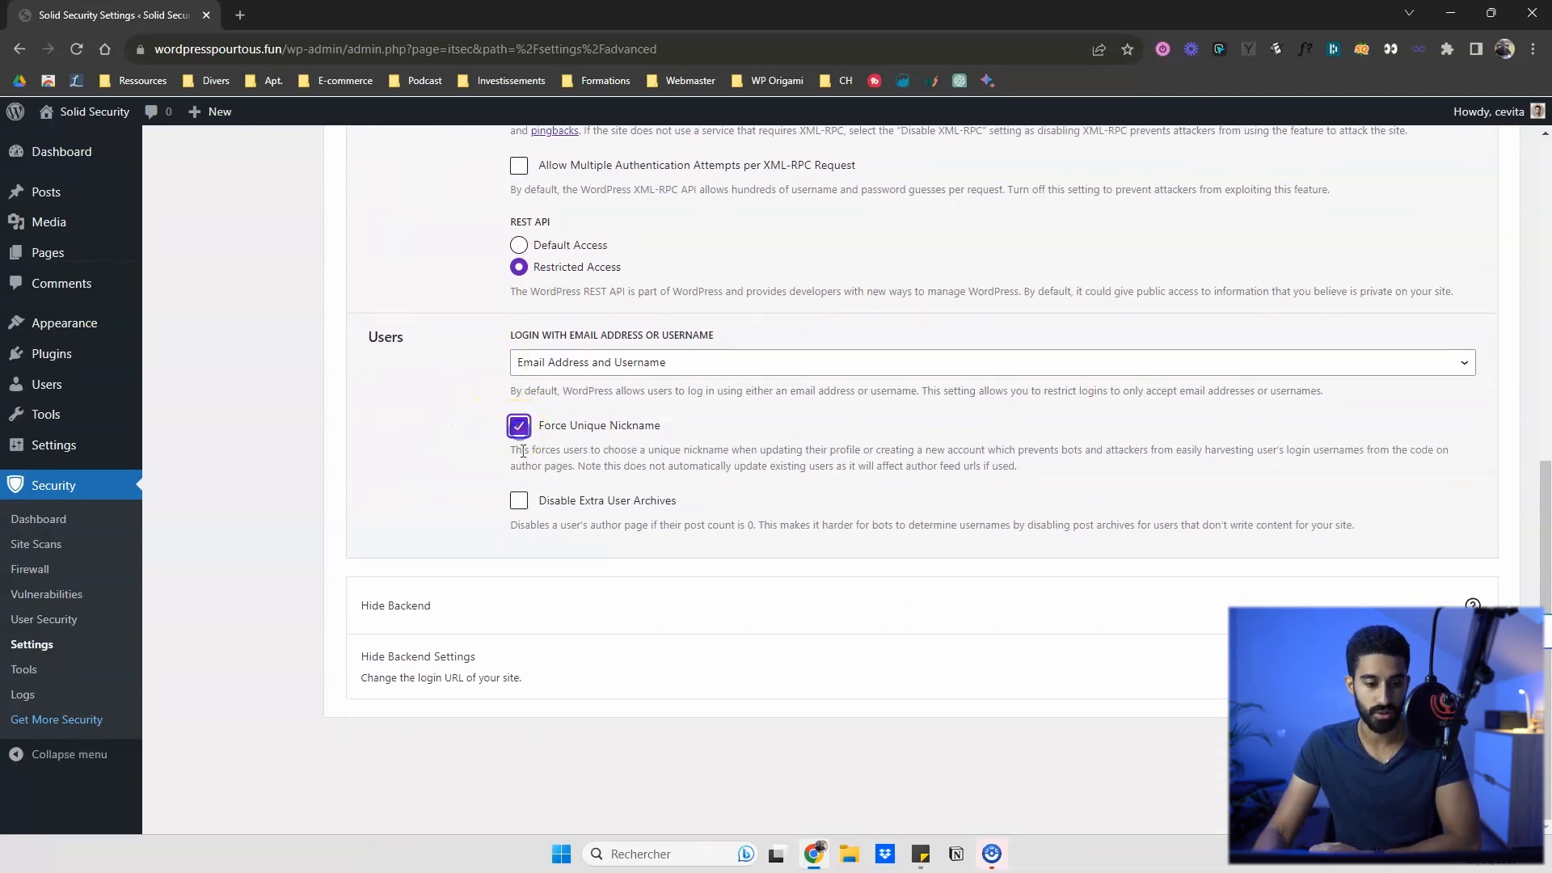
click(518, 501)
Step: Enable Hide Backend in the advanced settings and set the login slug to coconut
click(450, 656)
scroll(441, 621, down, 1)
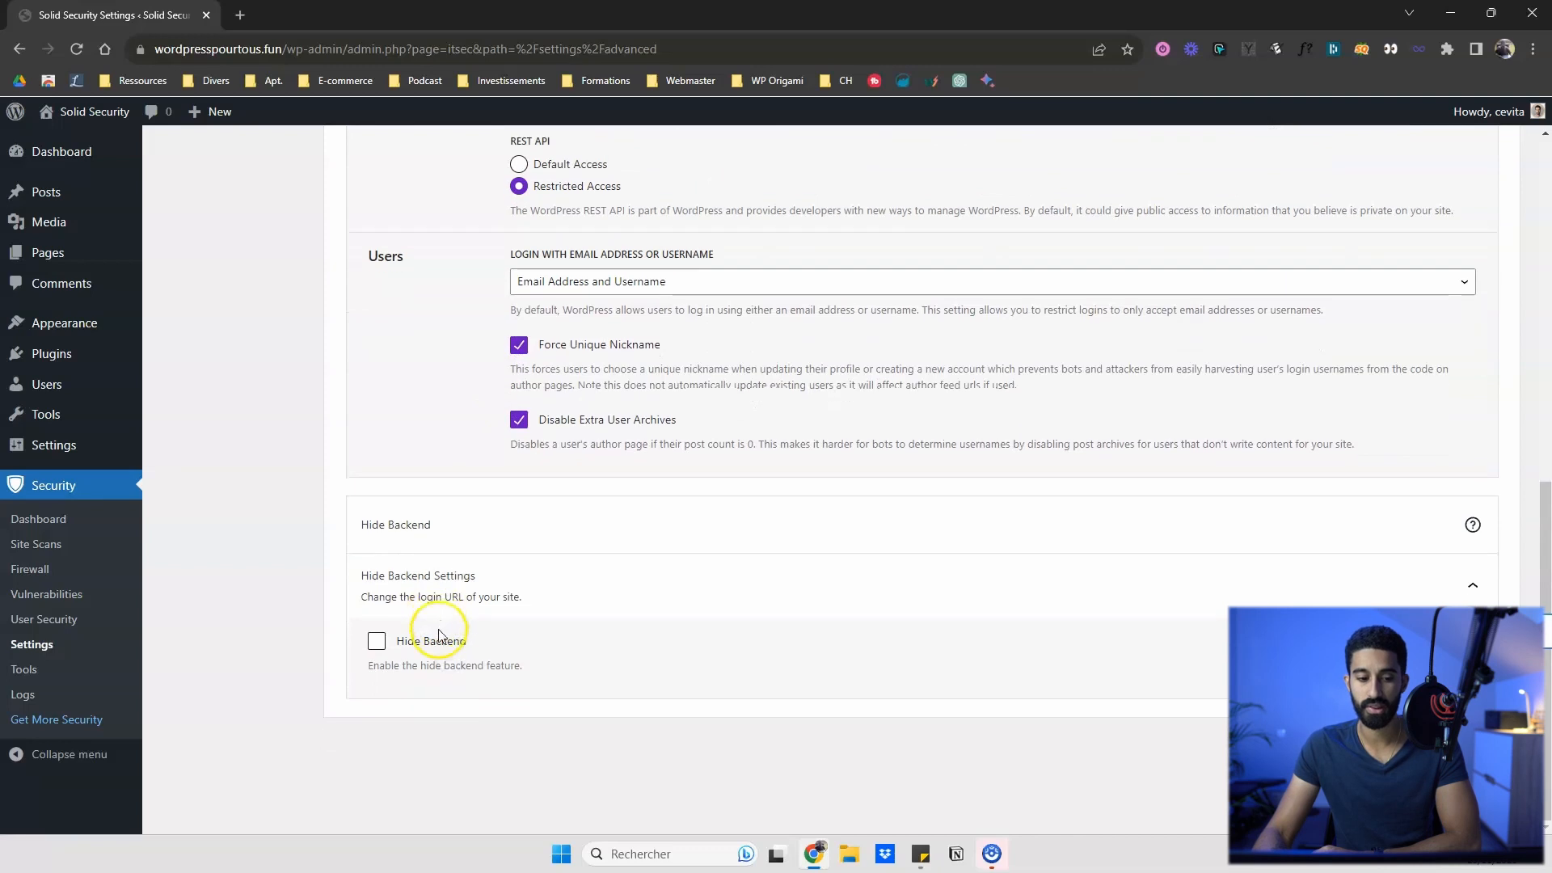
click(447, 642)
scroll(356, 488, down, 5)
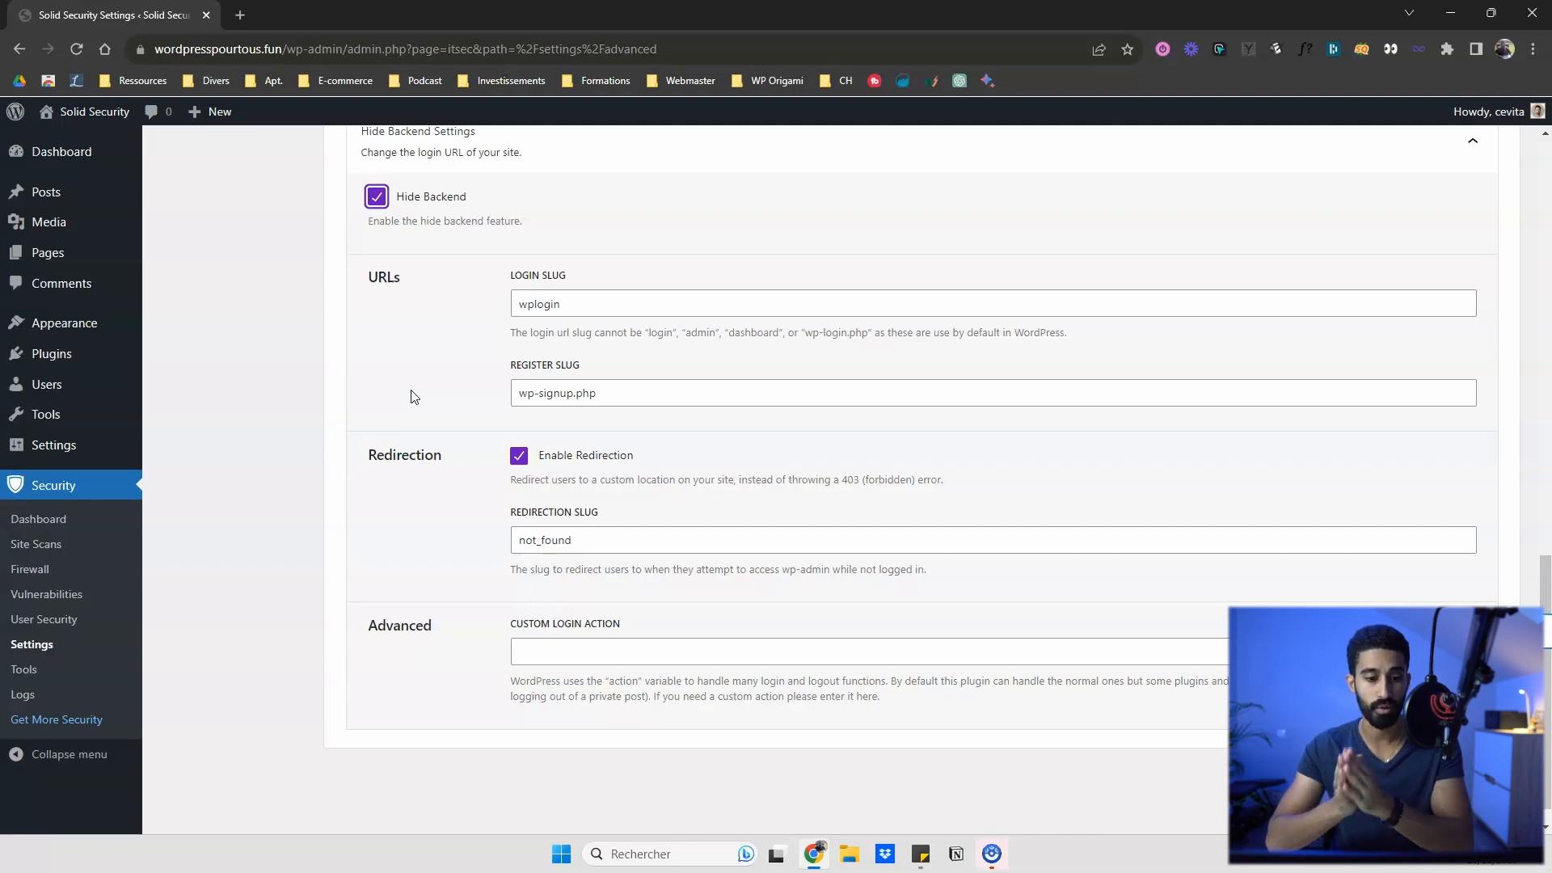
double_click(526, 305)
text(coconut)
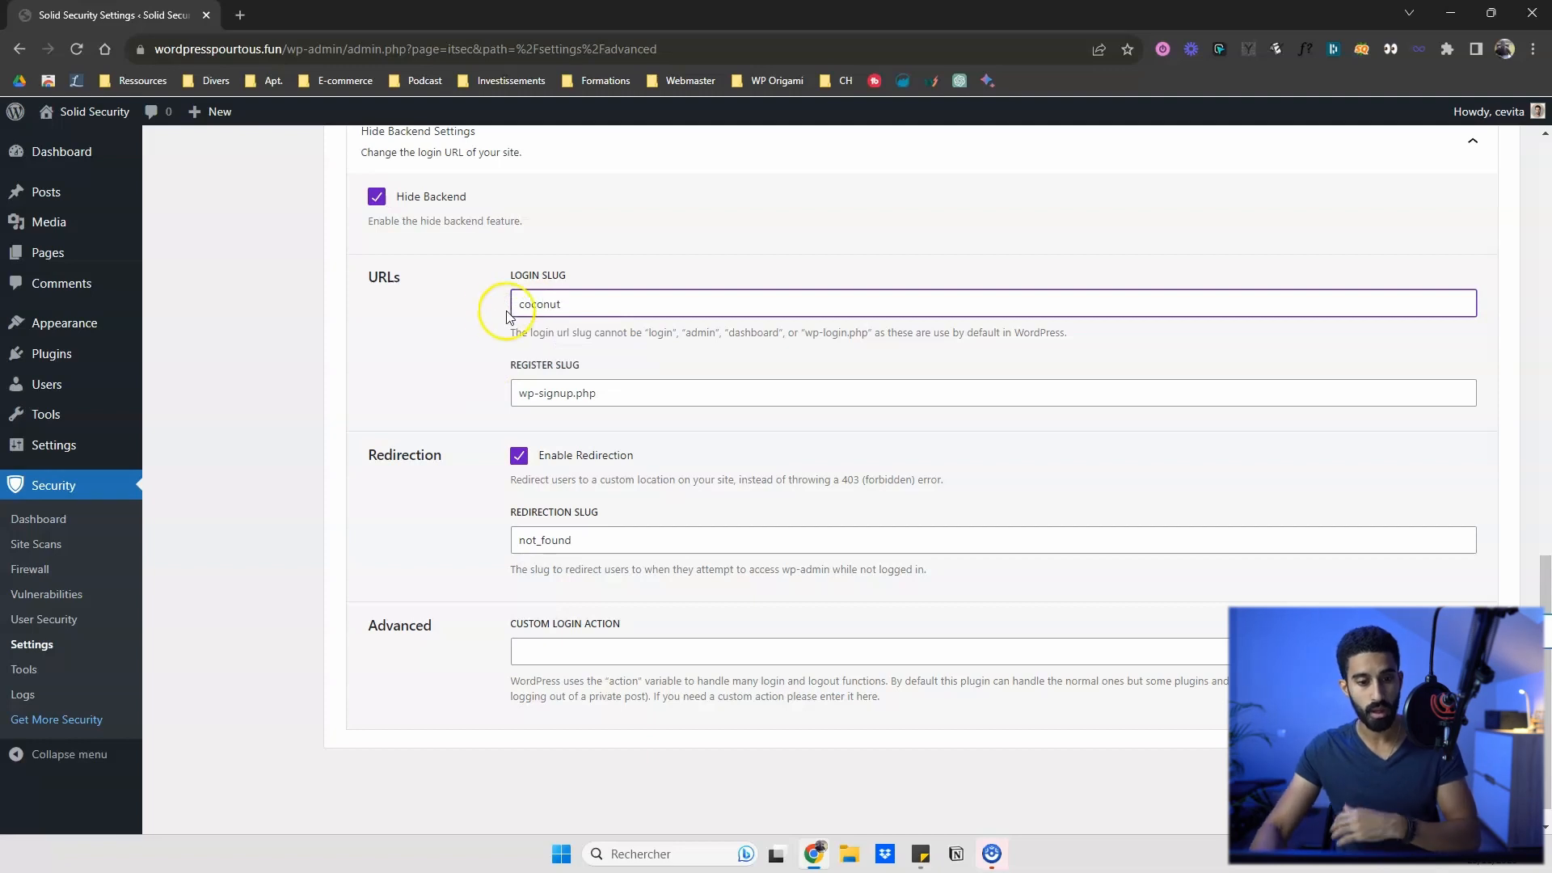
click(505, 320)
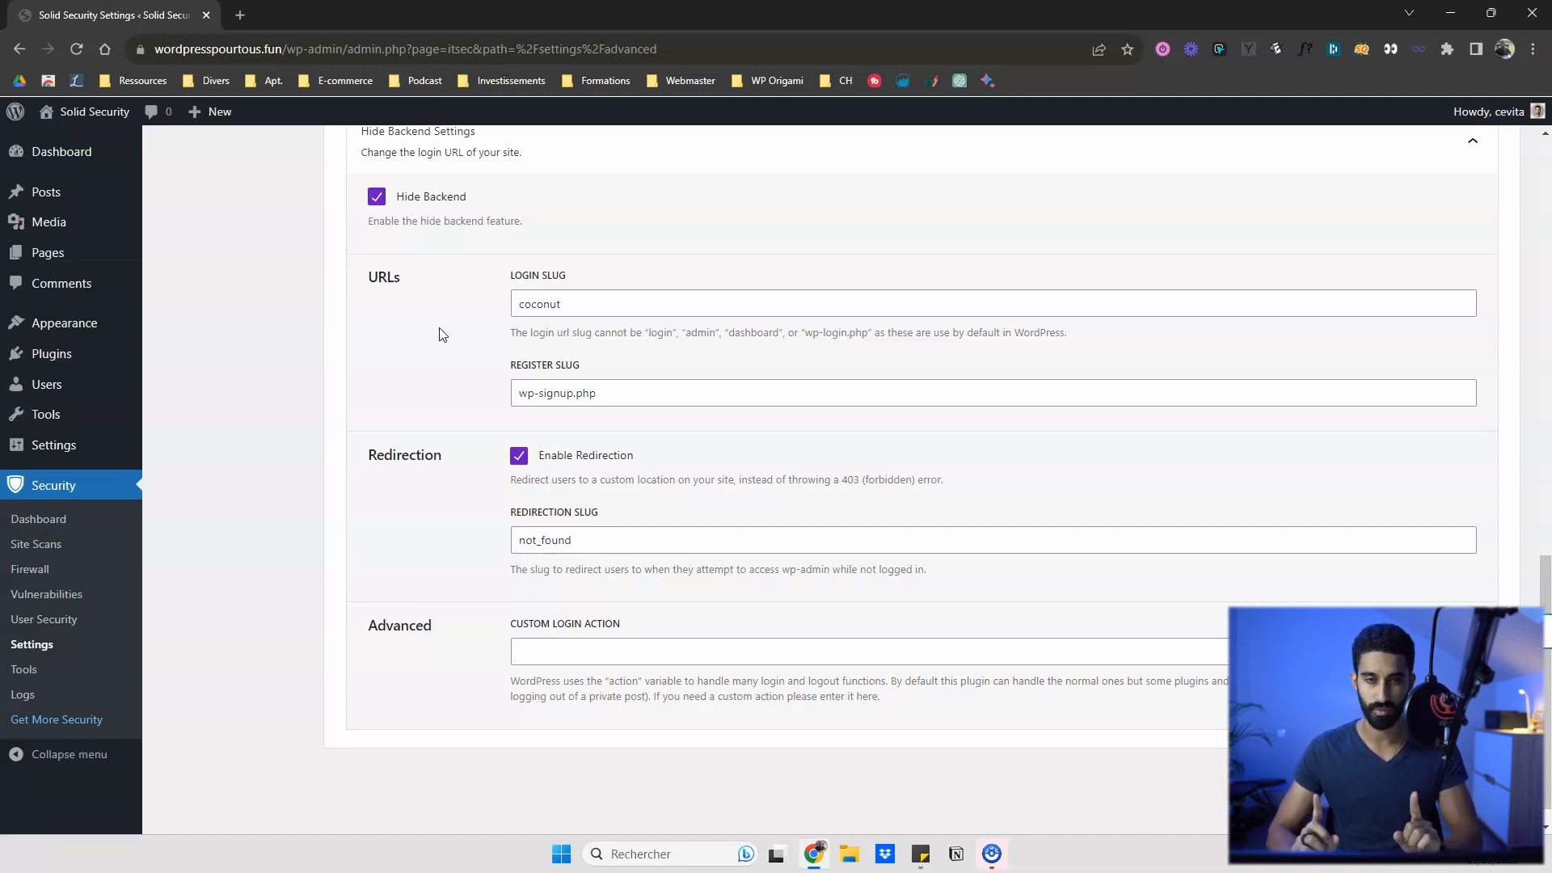
Step: On the security plugin's Tools page, run Identify Server IPs and Change User ID 1
click(33, 671)
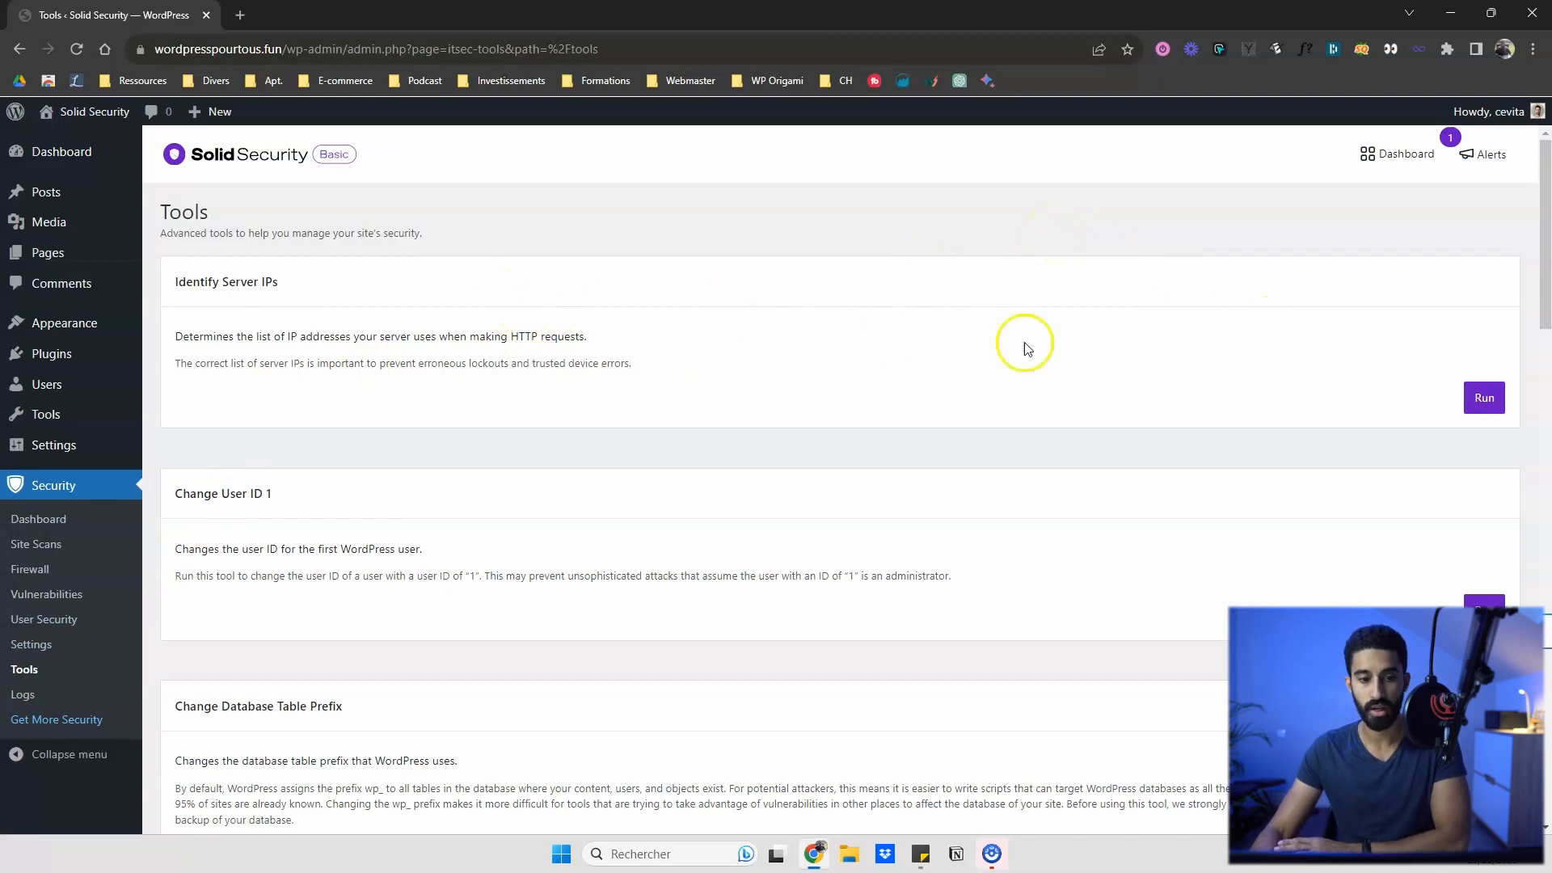
click(1480, 397)
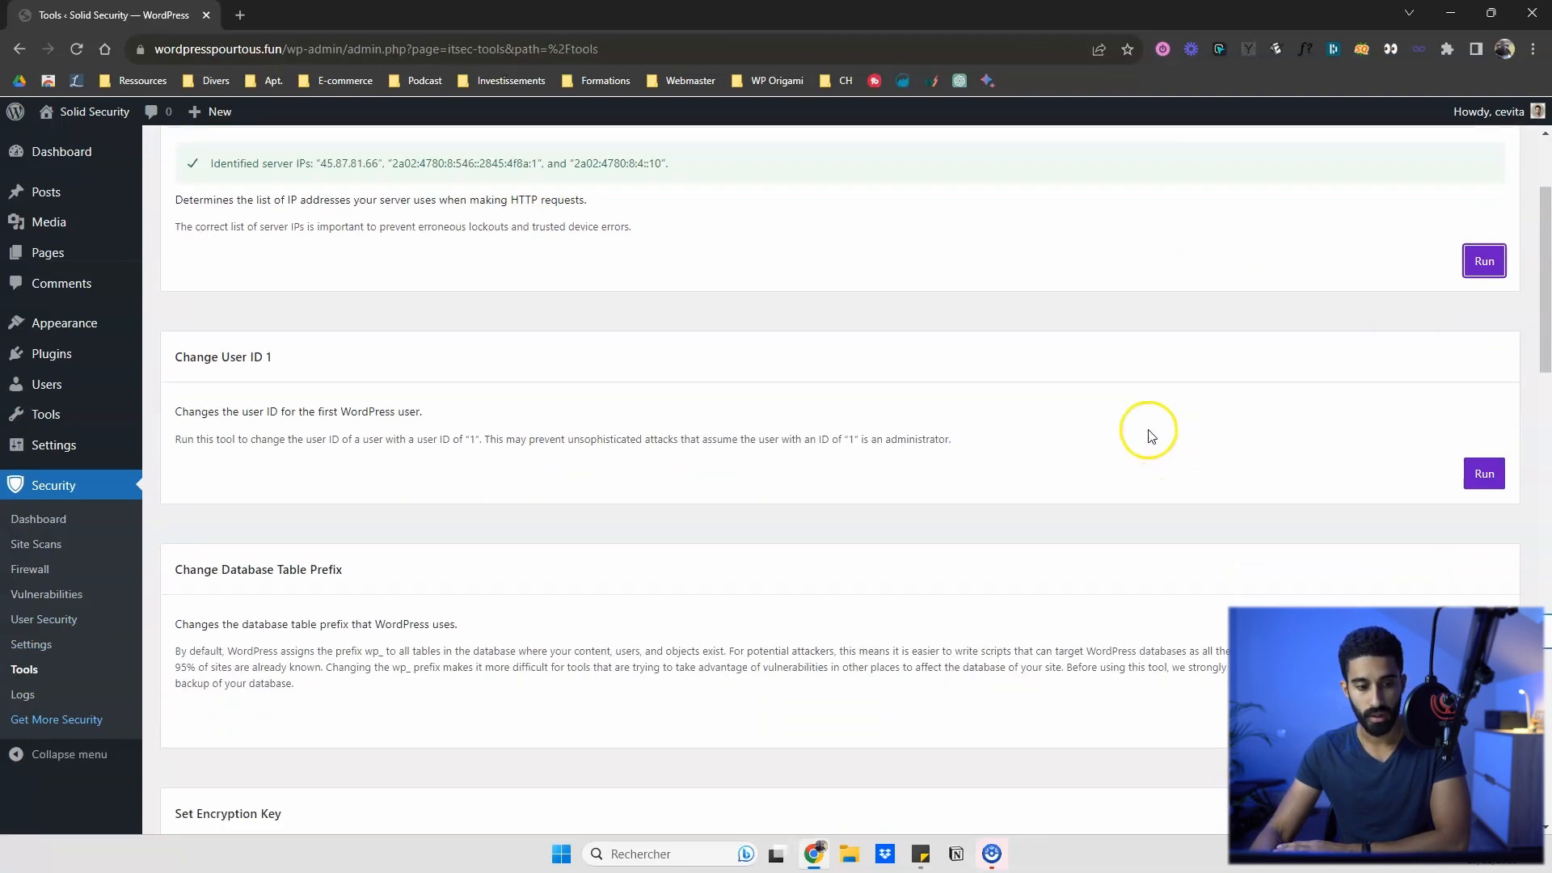
click(1485, 386)
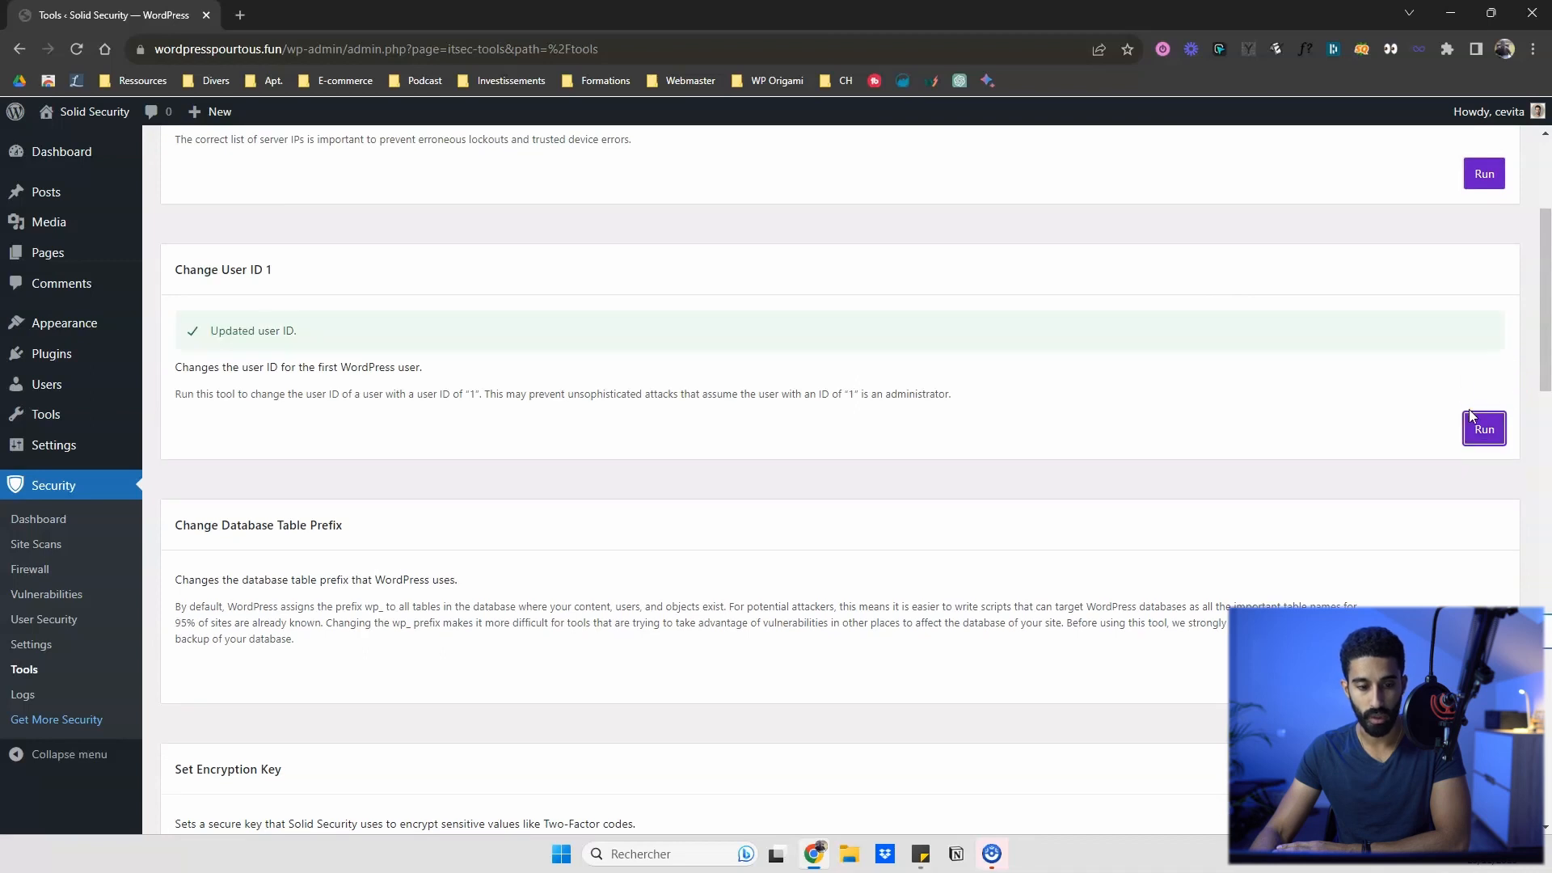
Step: Run the Change Database Table Prefix tool, reloading the Tools page before running it again
scroll(1439, 518, down, 2)
click(1484, 495)
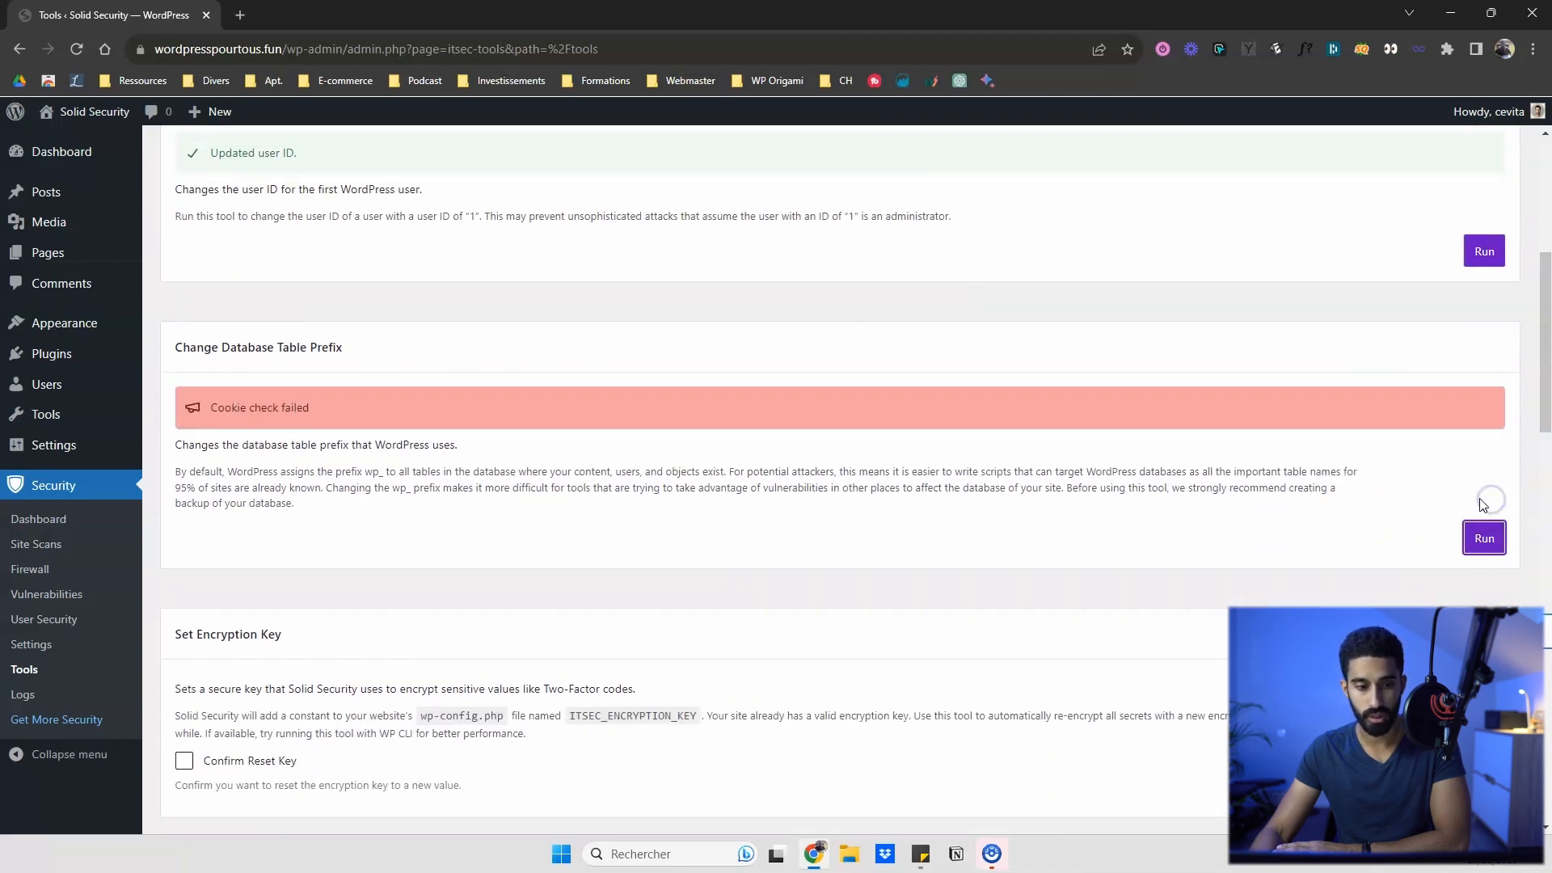
click(76, 48)
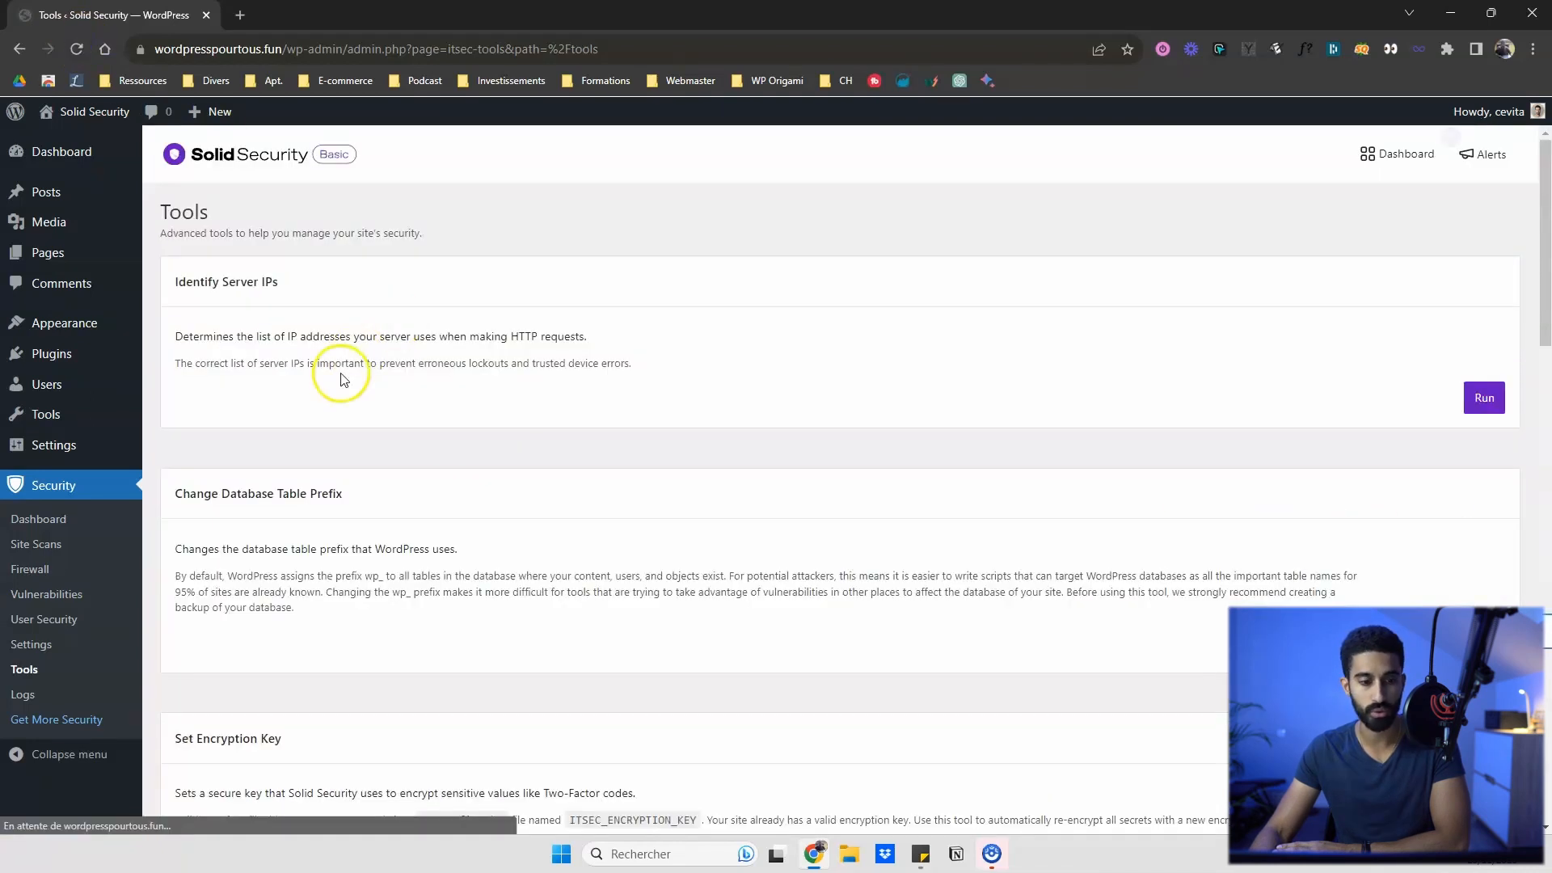
scroll(900, 388, down, 3)
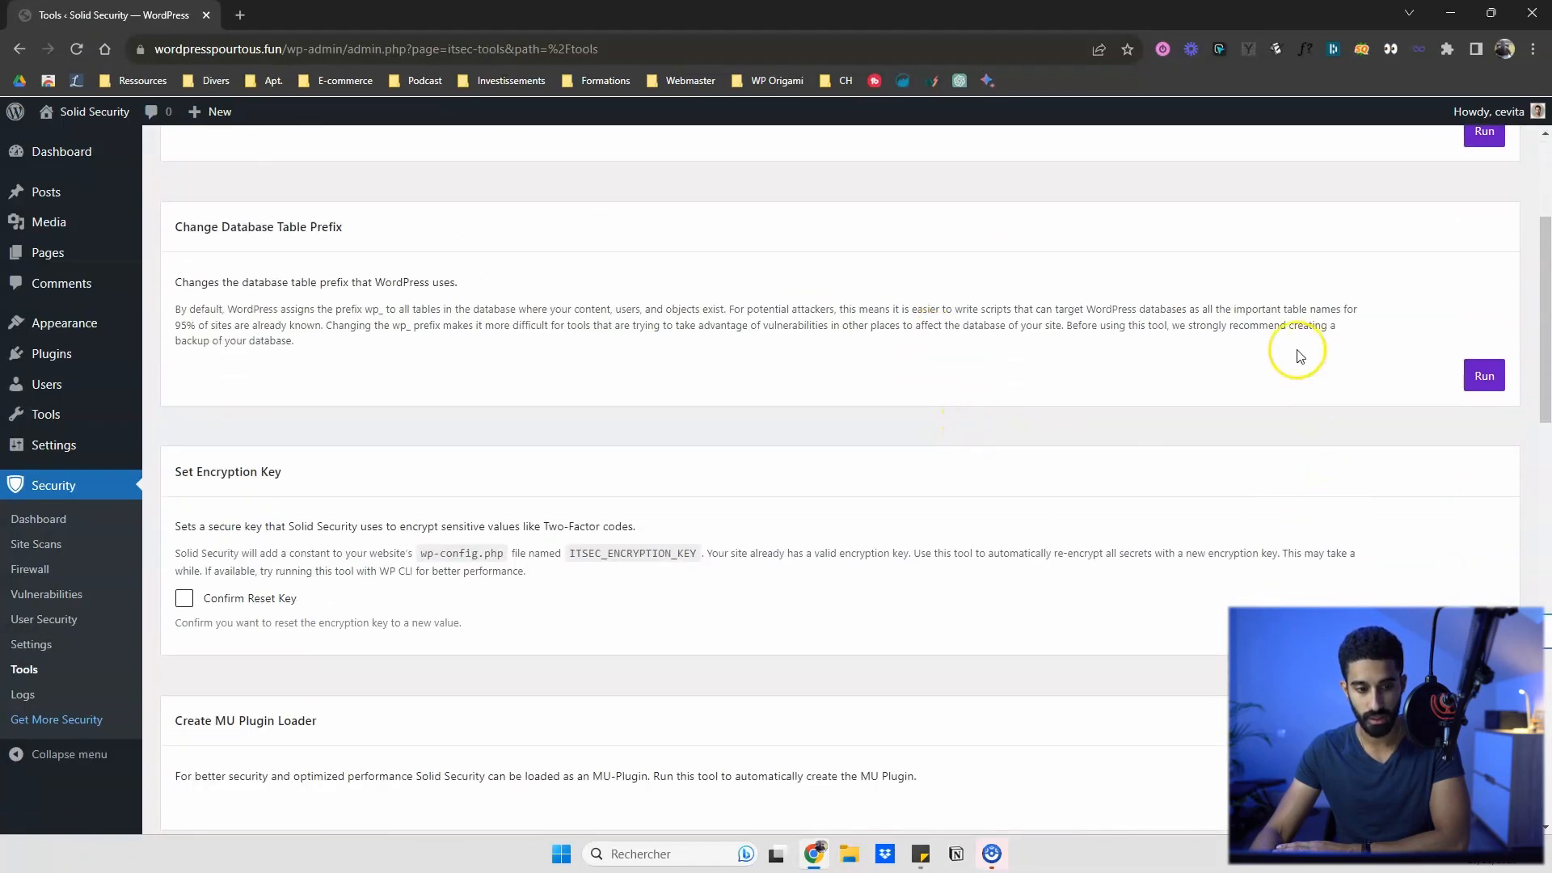
scroll(1299, 356, up, 1)
click(1484, 462)
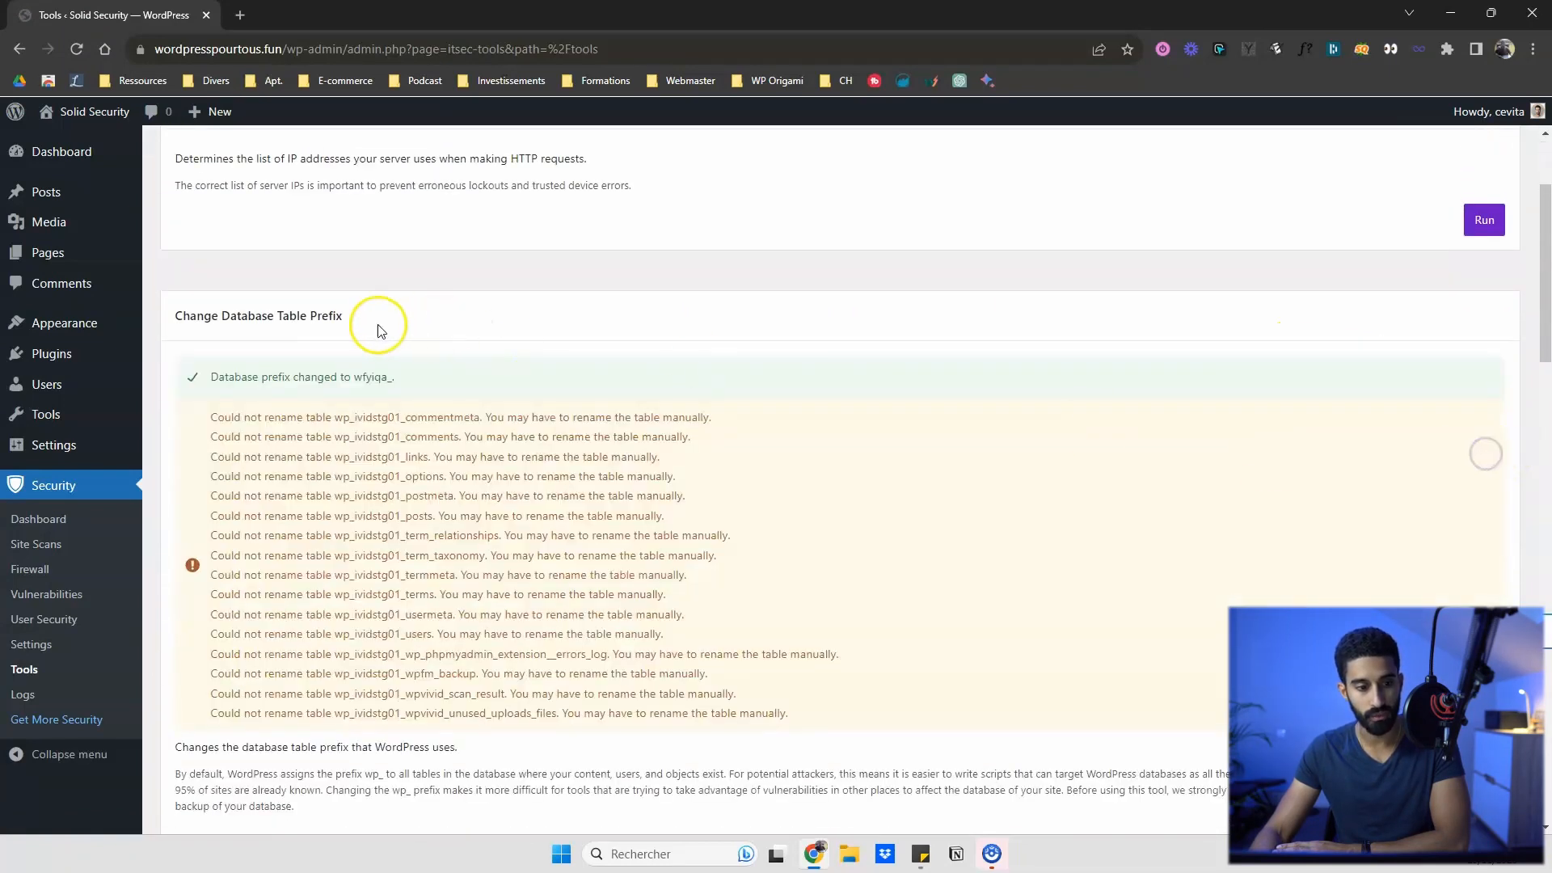
Step: Examine the results reported by the Change Database Table Prefix tool
drag(188, 317, 340, 318)
click(340, 319)
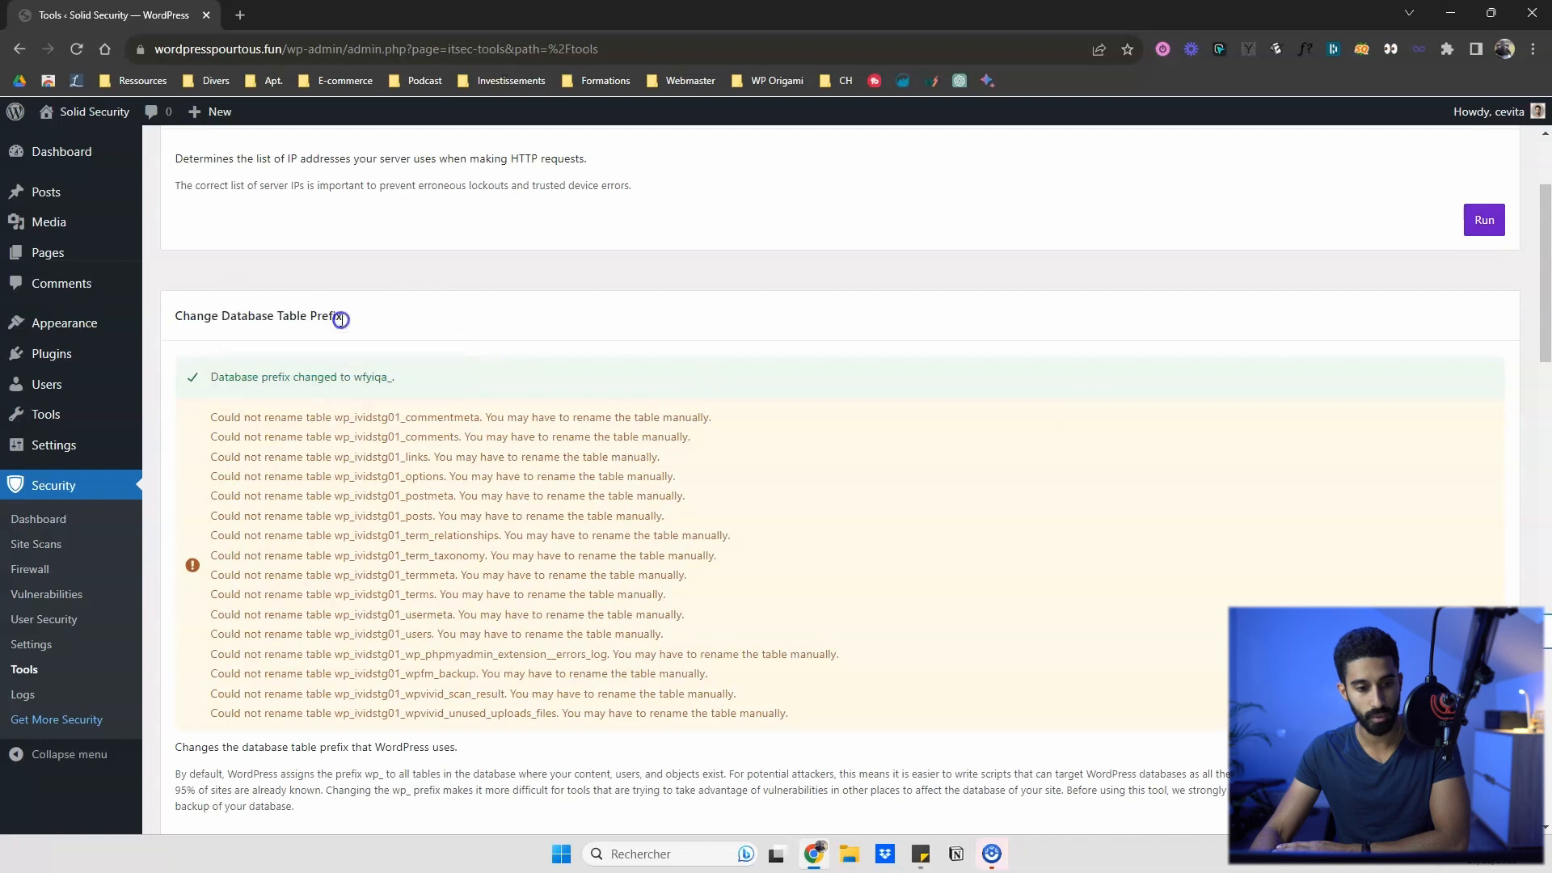
scroll(341, 320, down, 3)
scroll(758, 332, up, 2)
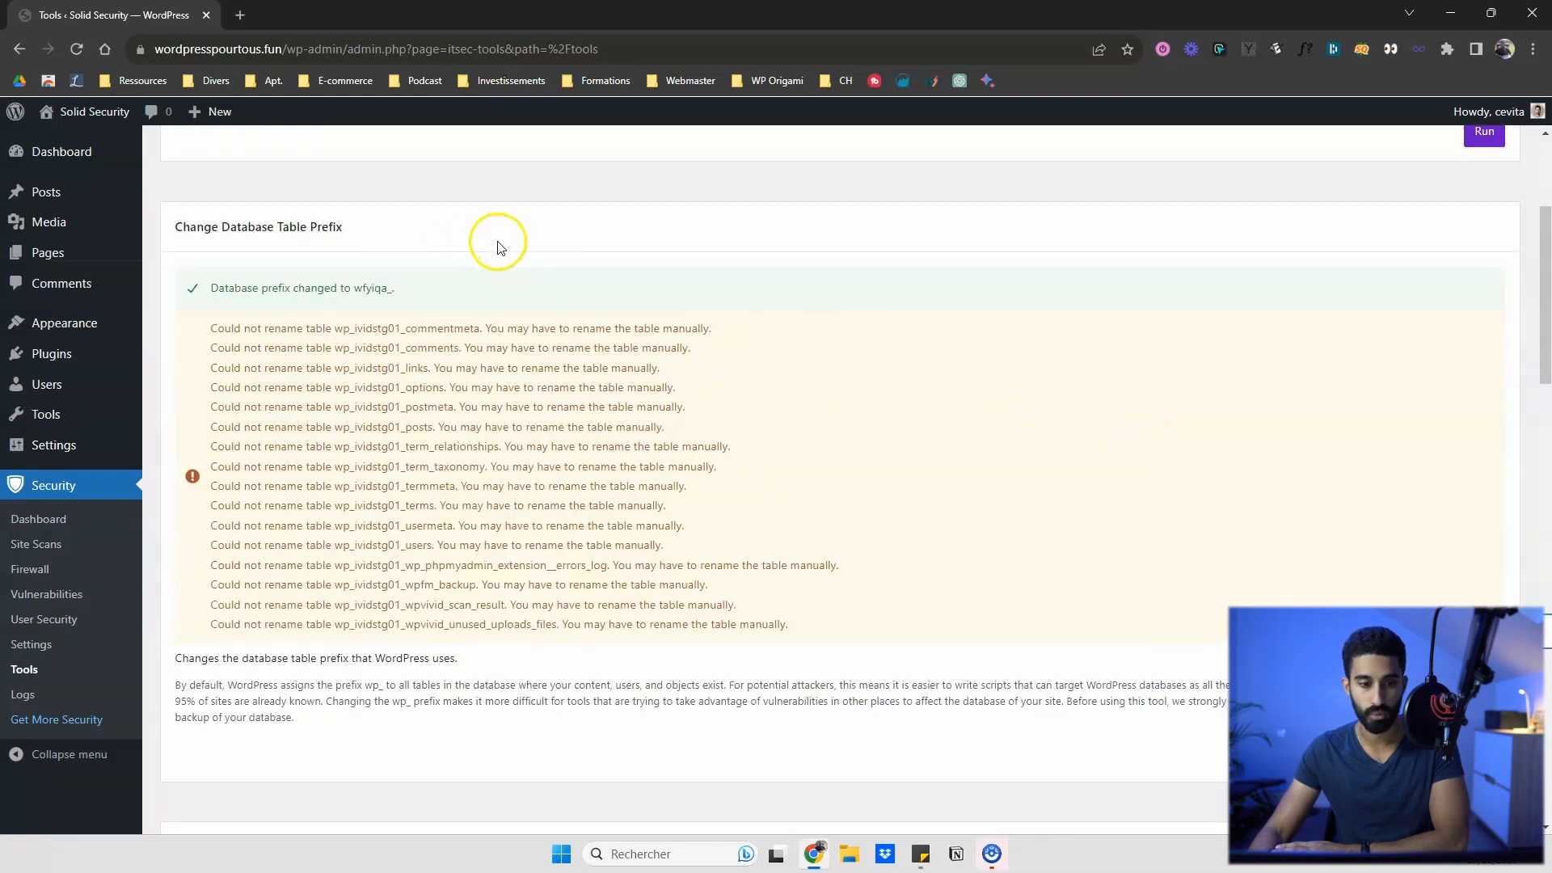
Step: Examine the remaining security tools, including Set Encryption Key, wp-config.php Rules, Change WordPress Salts and Create MU Plugin Loader
scroll(432, 234, down, 6)
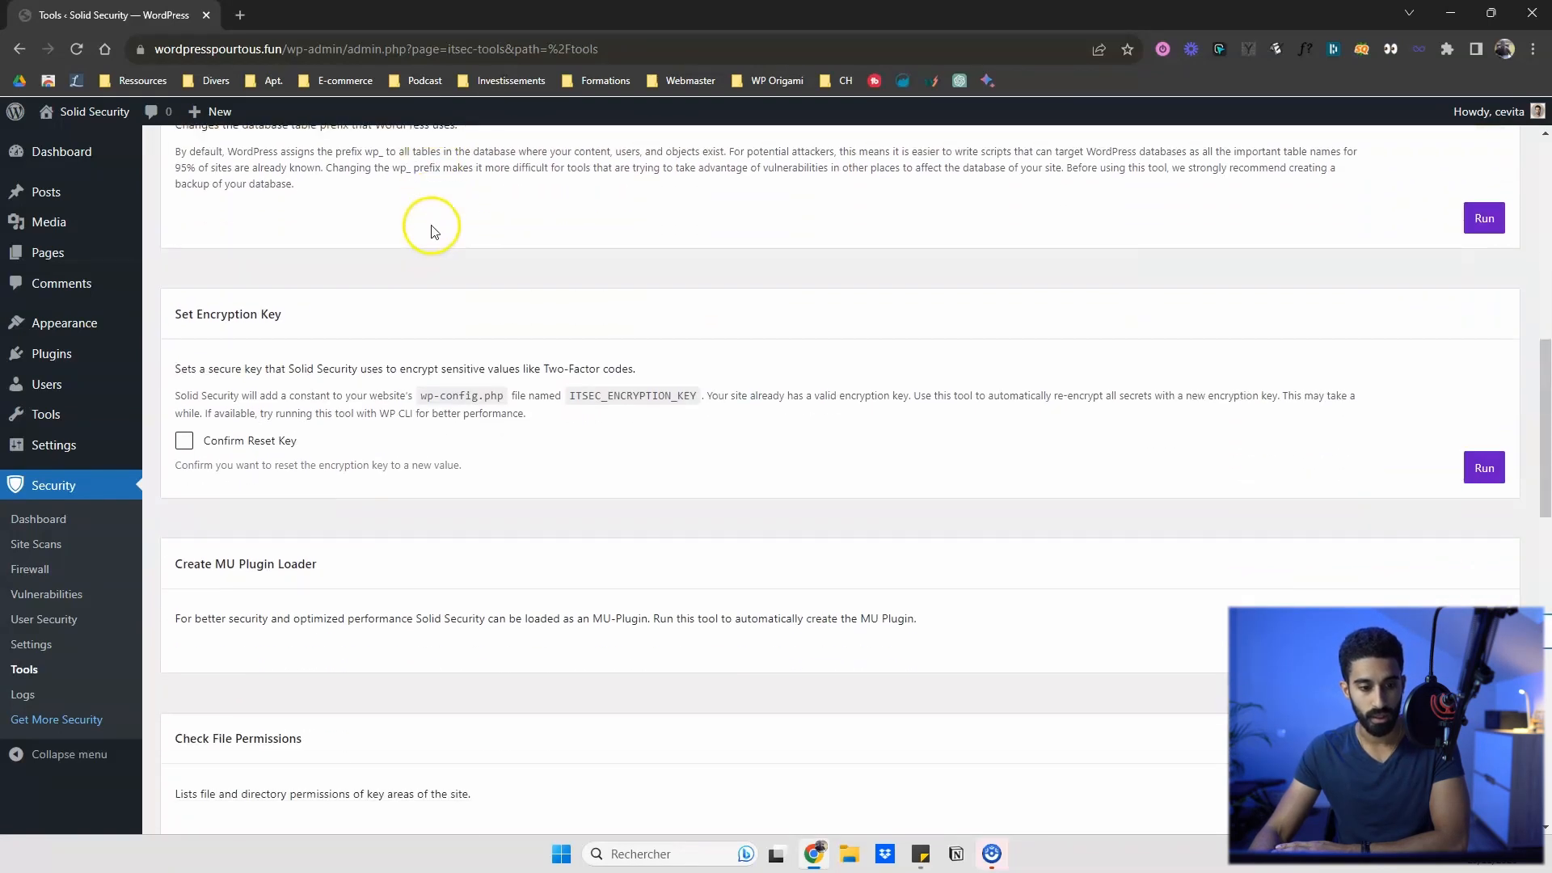
scroll(312, 358, down, 2)
scroll(295, 266, up, 1)
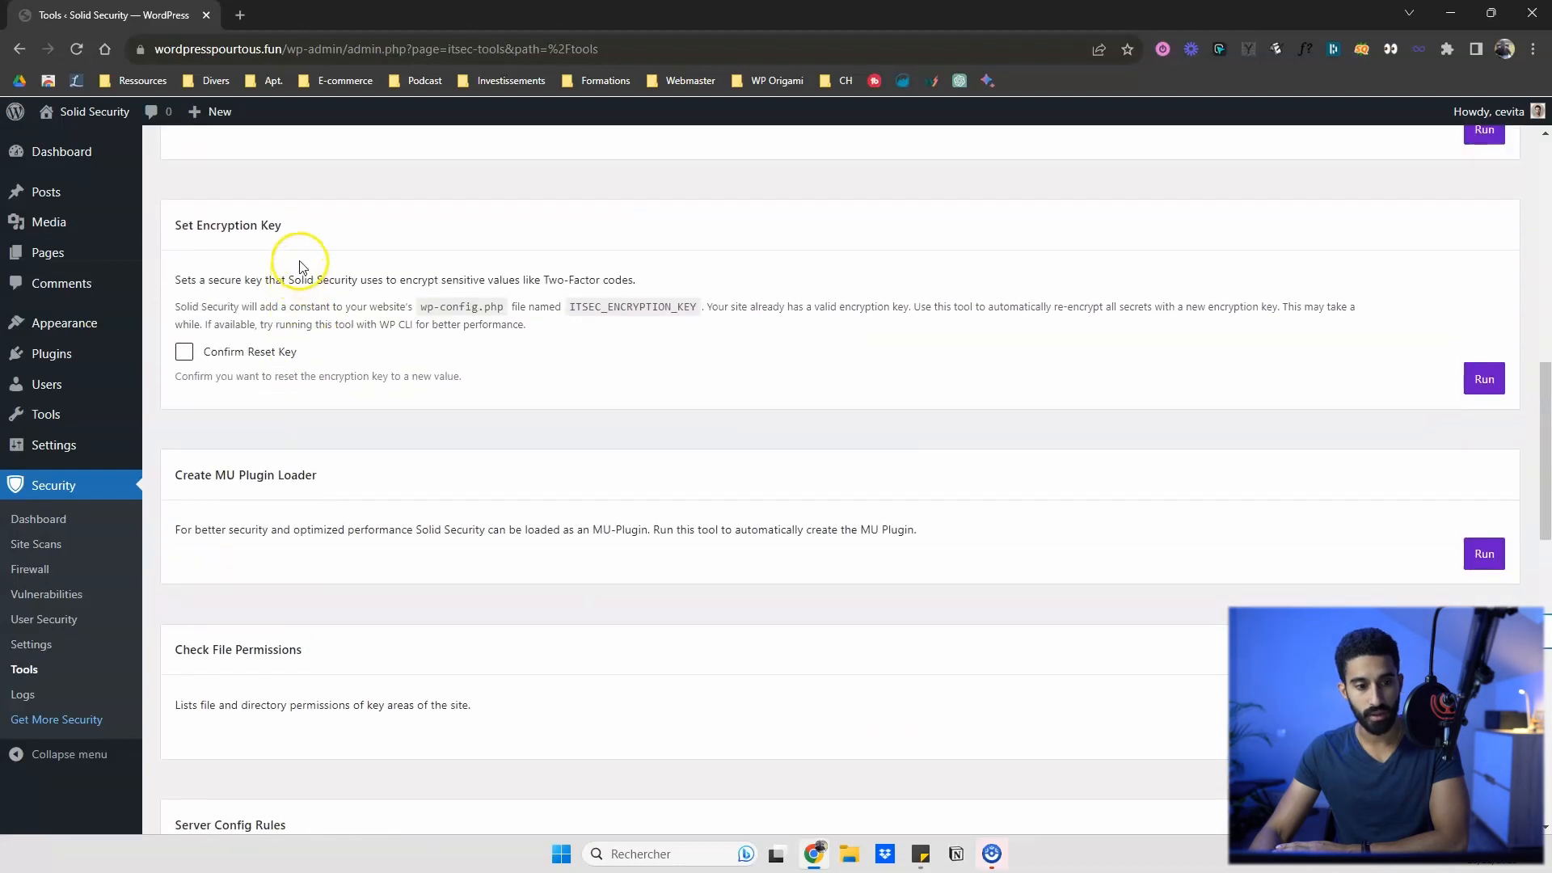
drag(216, 278, 374, 356)
click(377, 316)
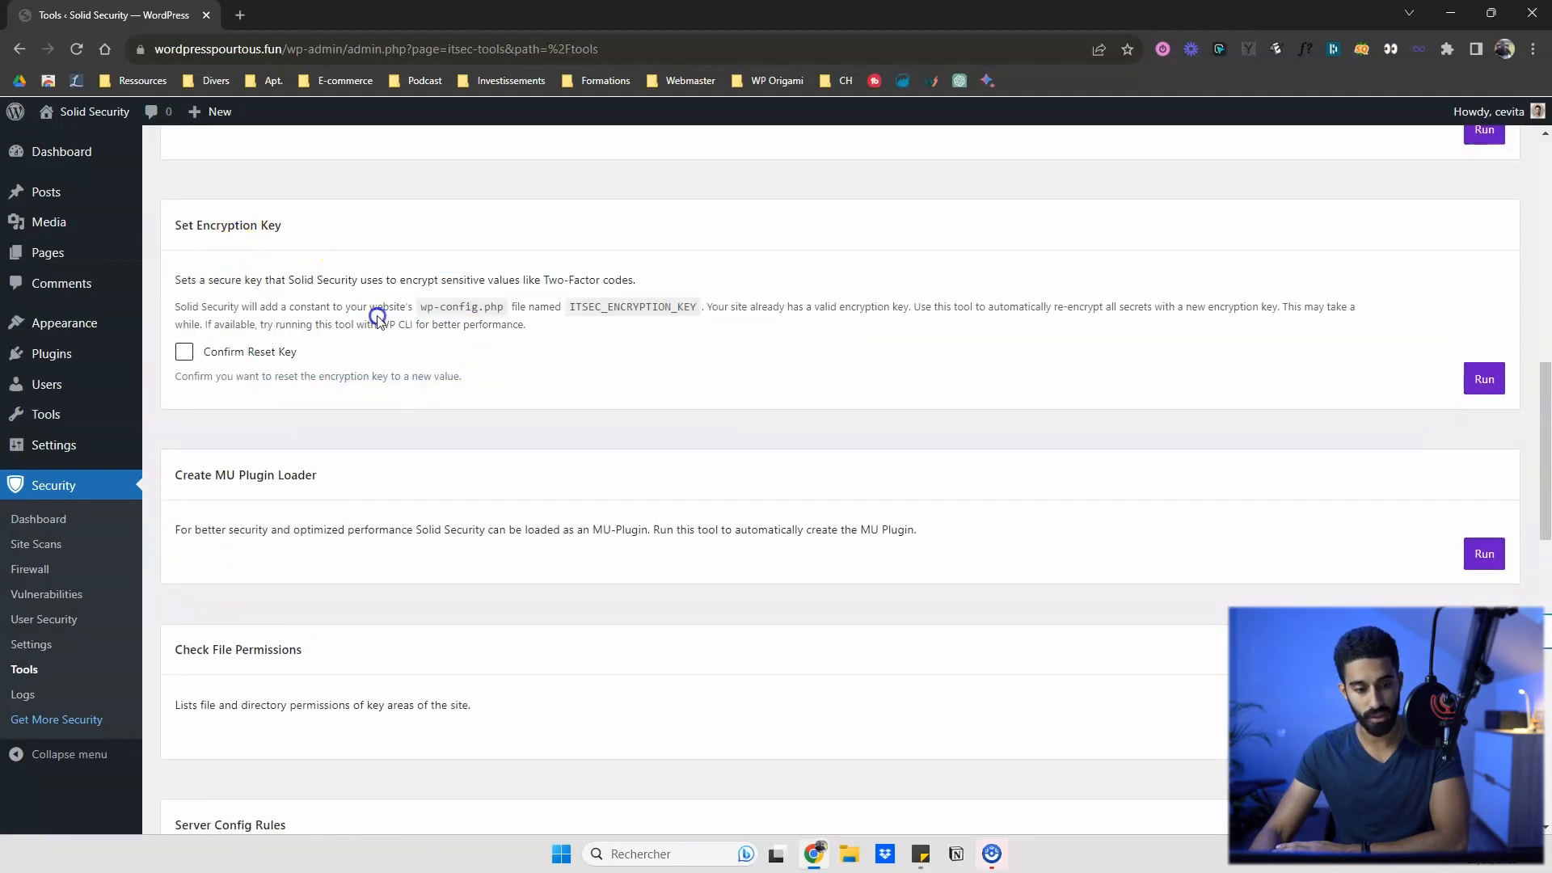
scroll(368, 309, down, 4)
scroll(363, 311, down, 10)
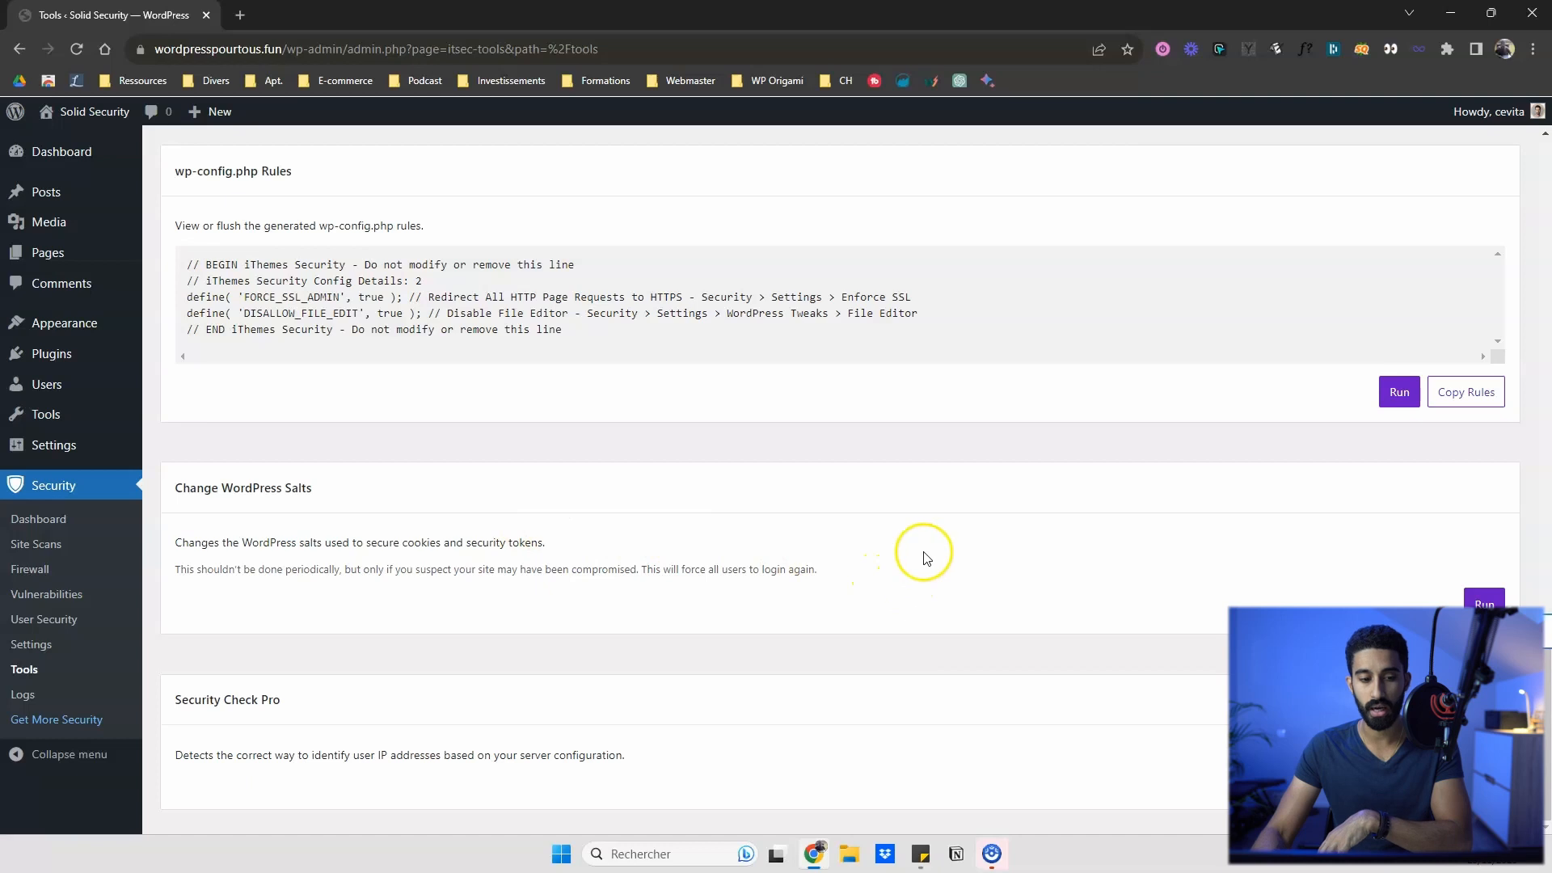
drag(204, 484, 303, 485)
click(301, 482)
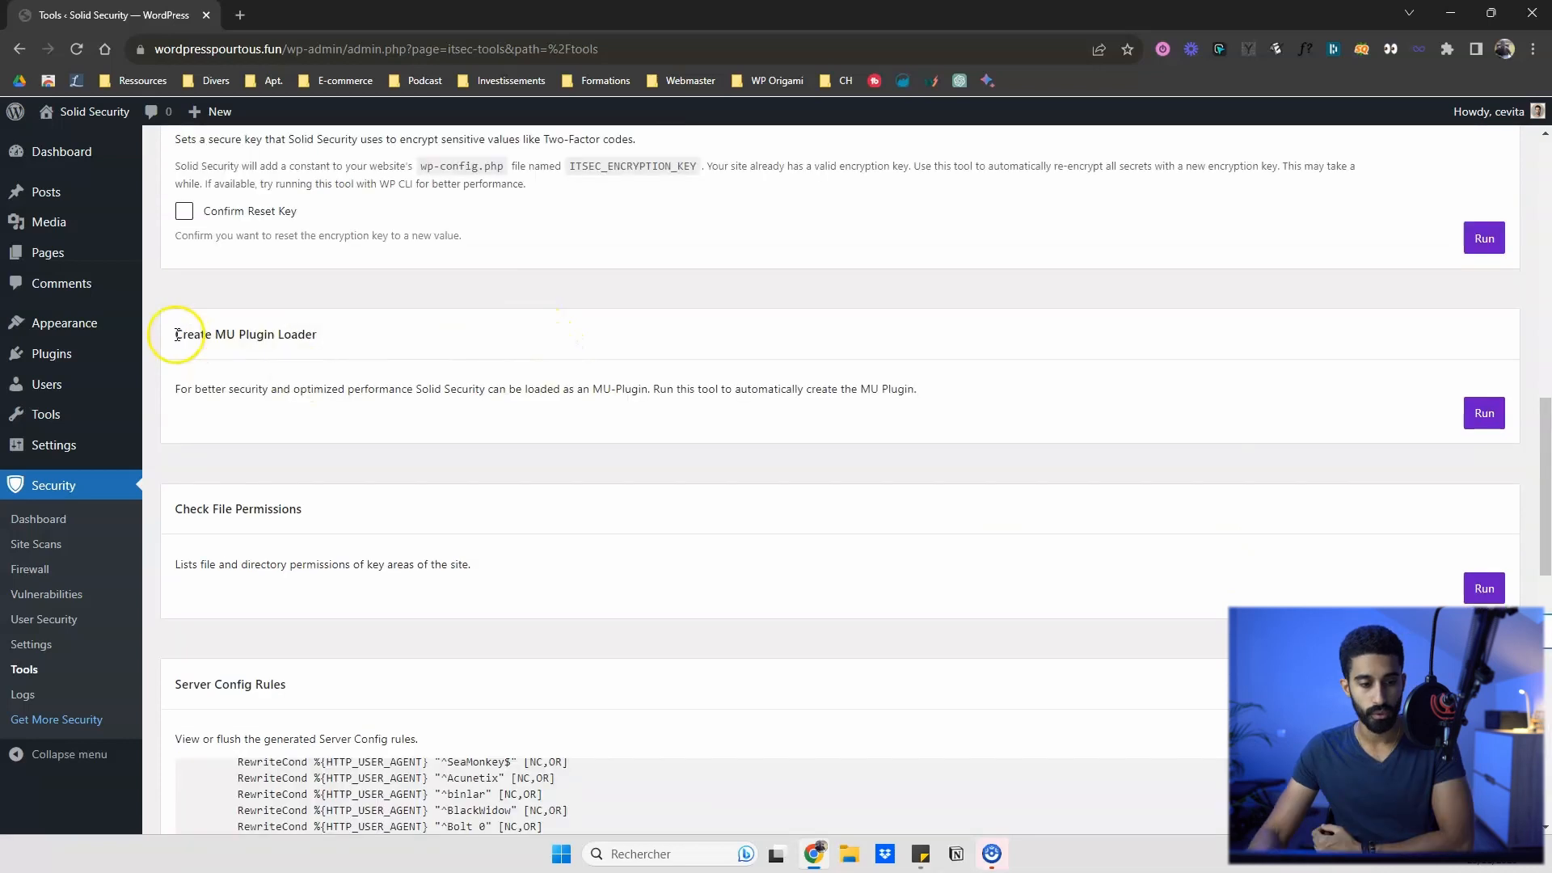
drag(173, 331, 331, 331)
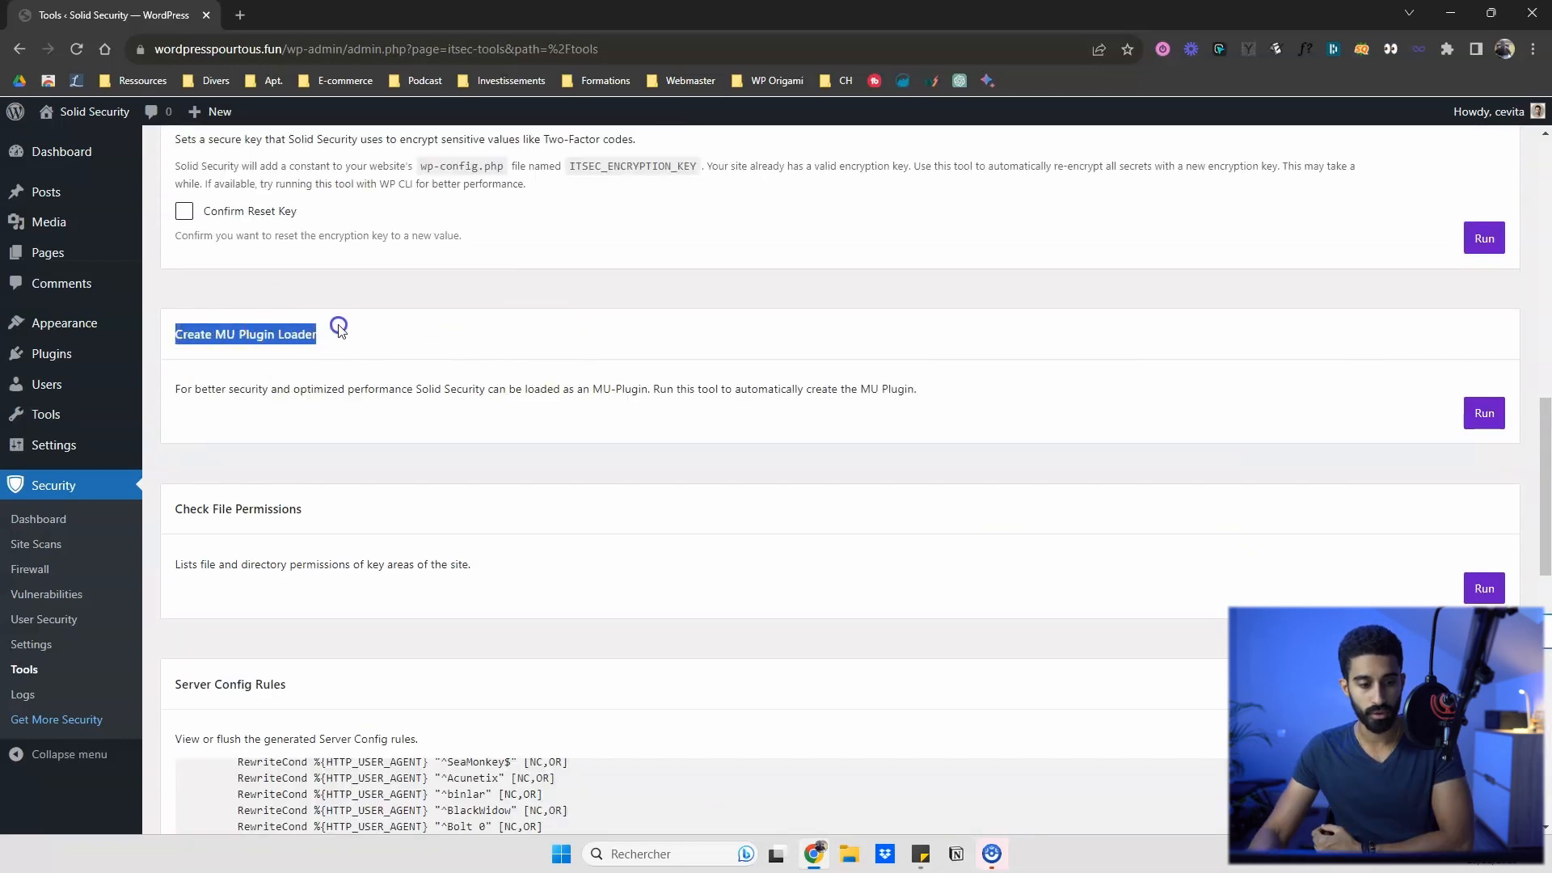
Step: Run the Create MU Plugin Loader tool so the security plugin can be loaded as an MU-Plugin
click(396, 326)
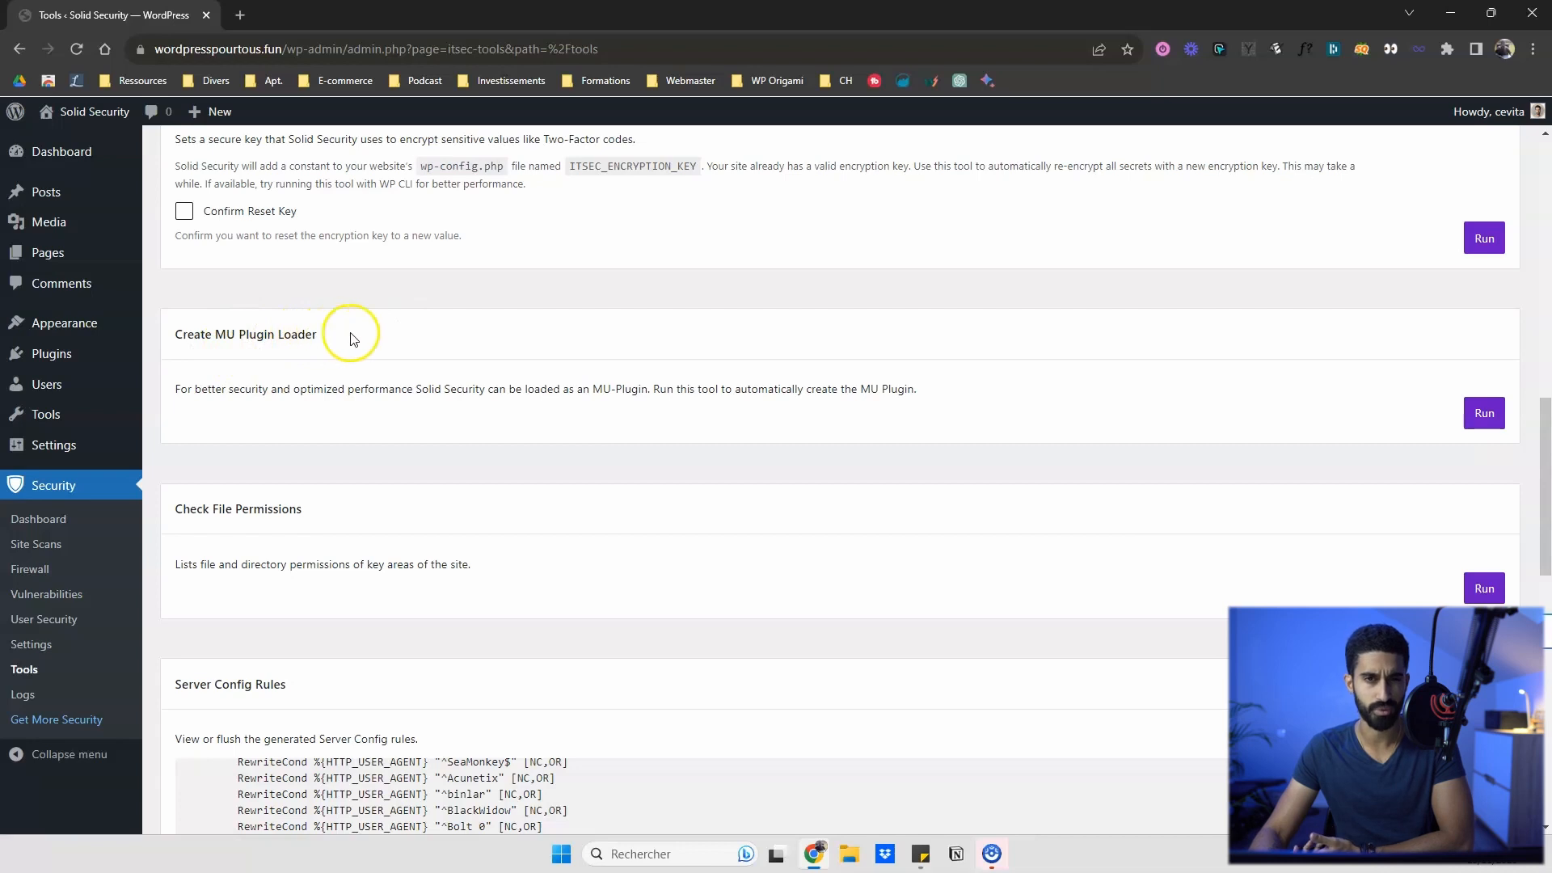
click(1485, 414)
scroll(1075, 453, up, 2)
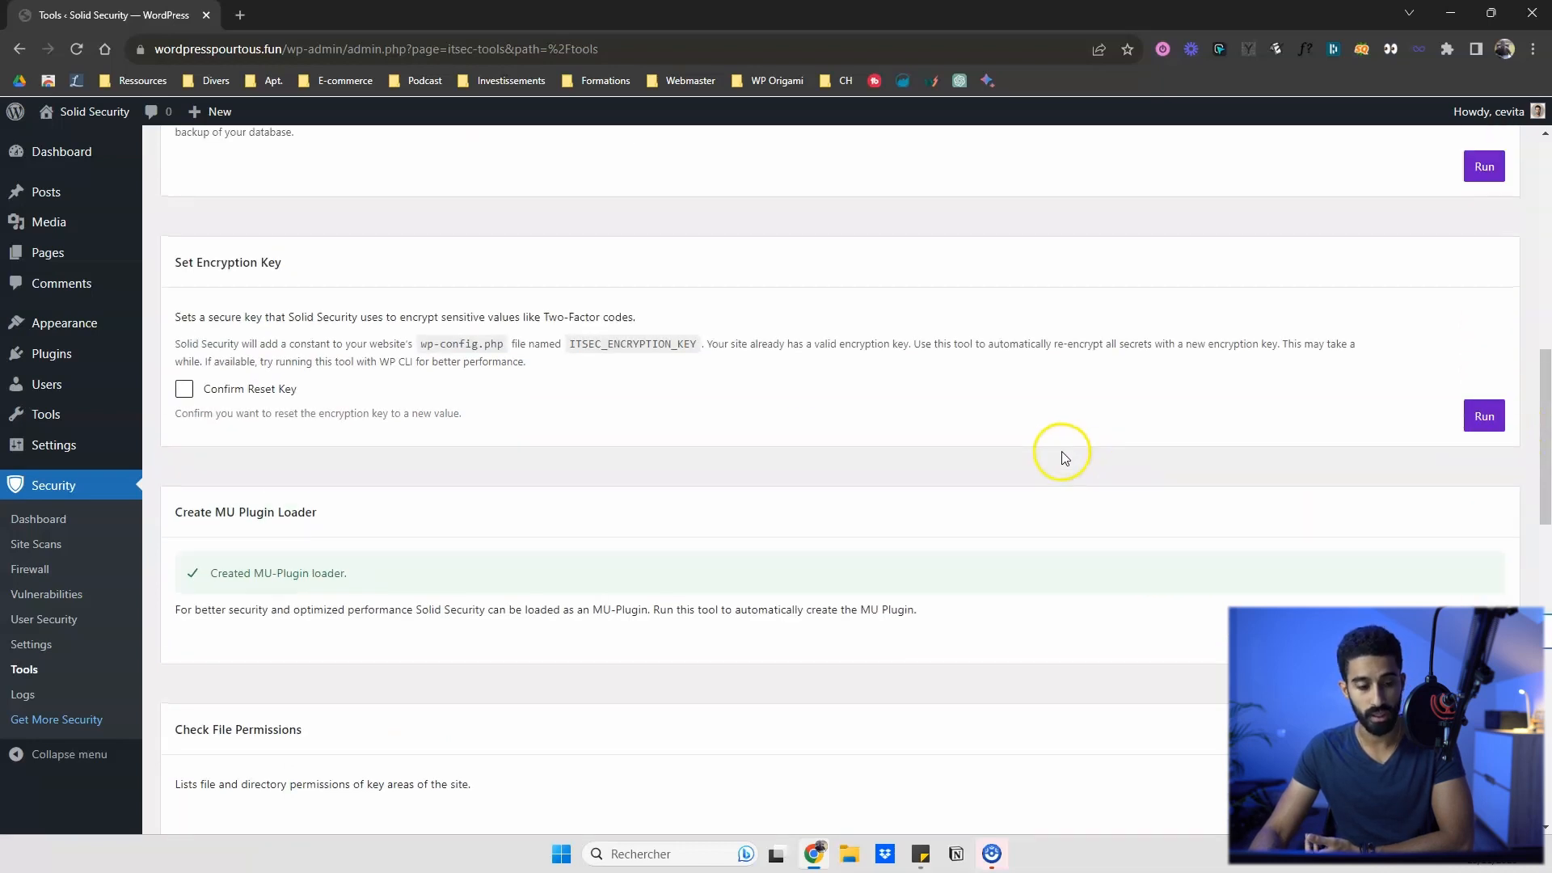
scroll(1062, 458, up, 2)
Step: Open the Security dashboard and examine its cards, from the security summary and database backups to lockouts, blocked threats, banned IPs and vulnerable software
click(36, 521)
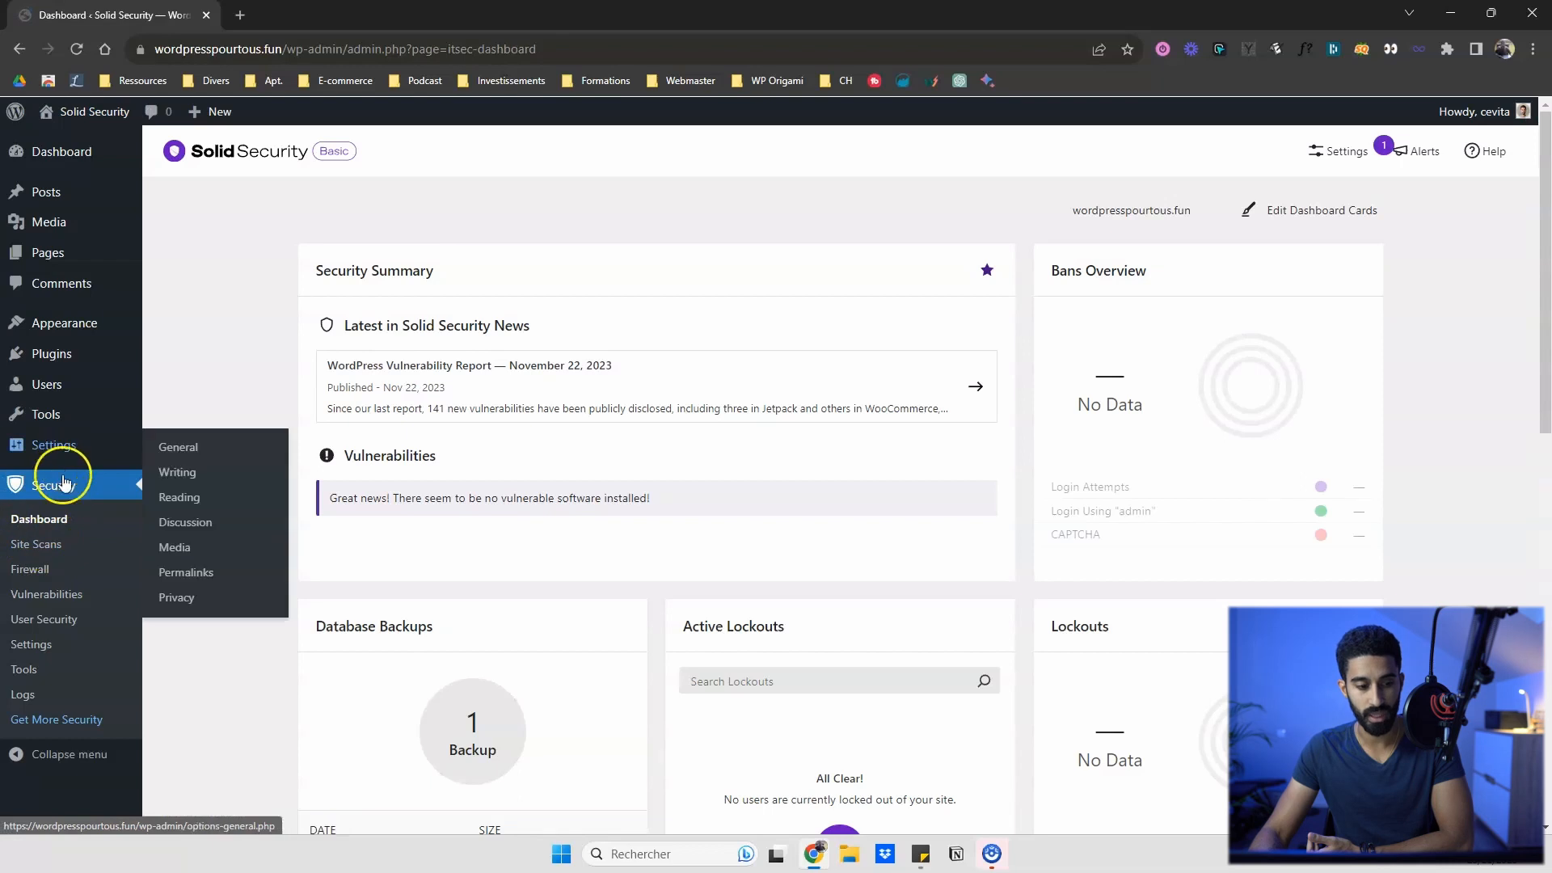
scroll(235, 312, down, 5)
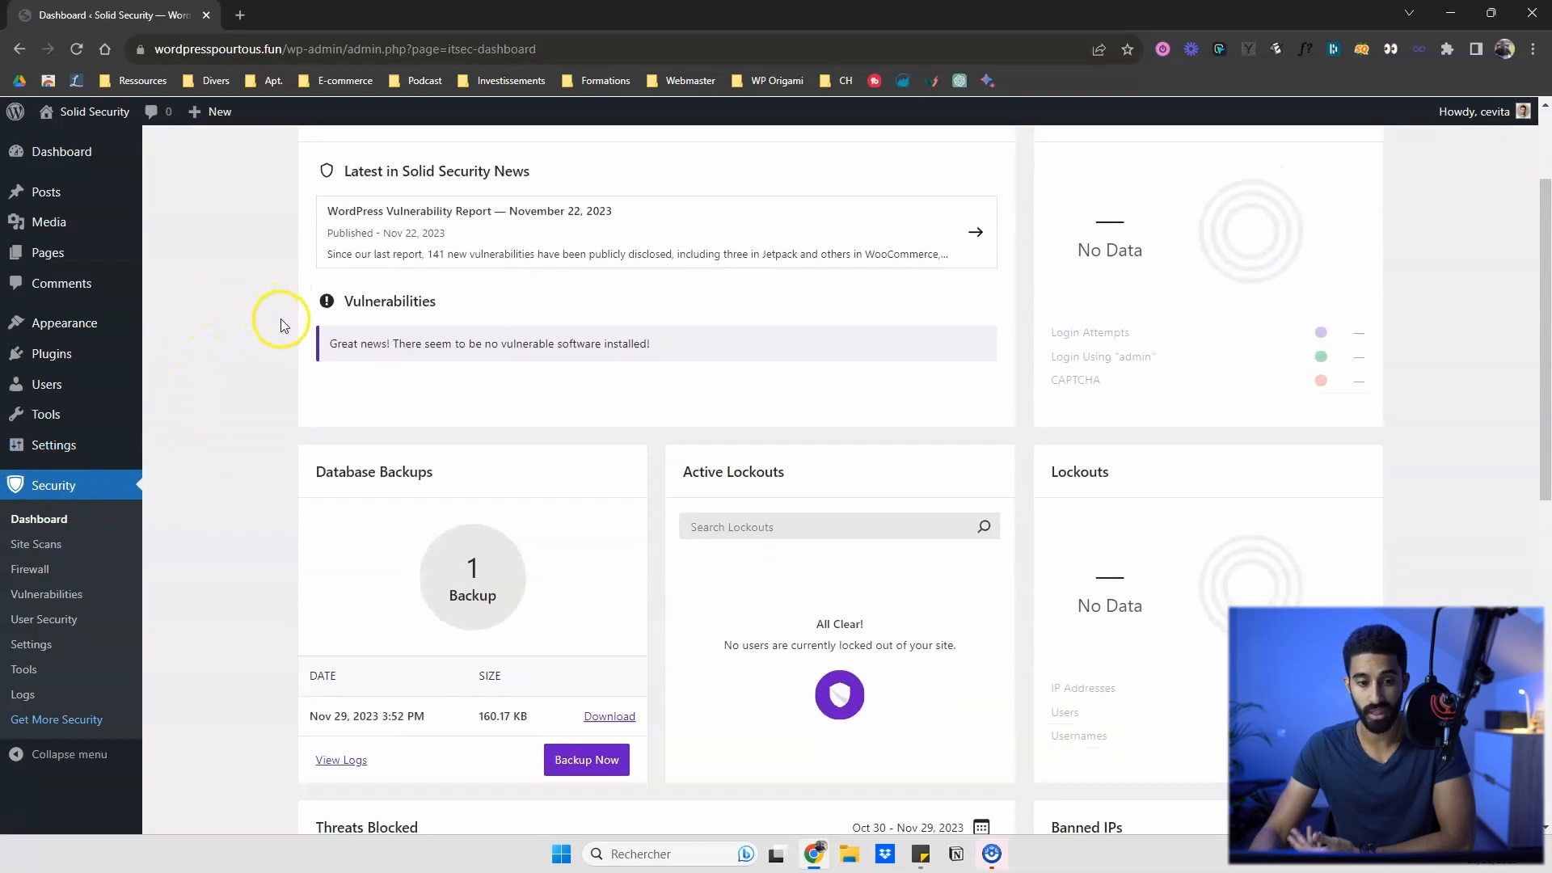
scroll(307, 319, down, 1)
scroll(298, 315, up, 4)
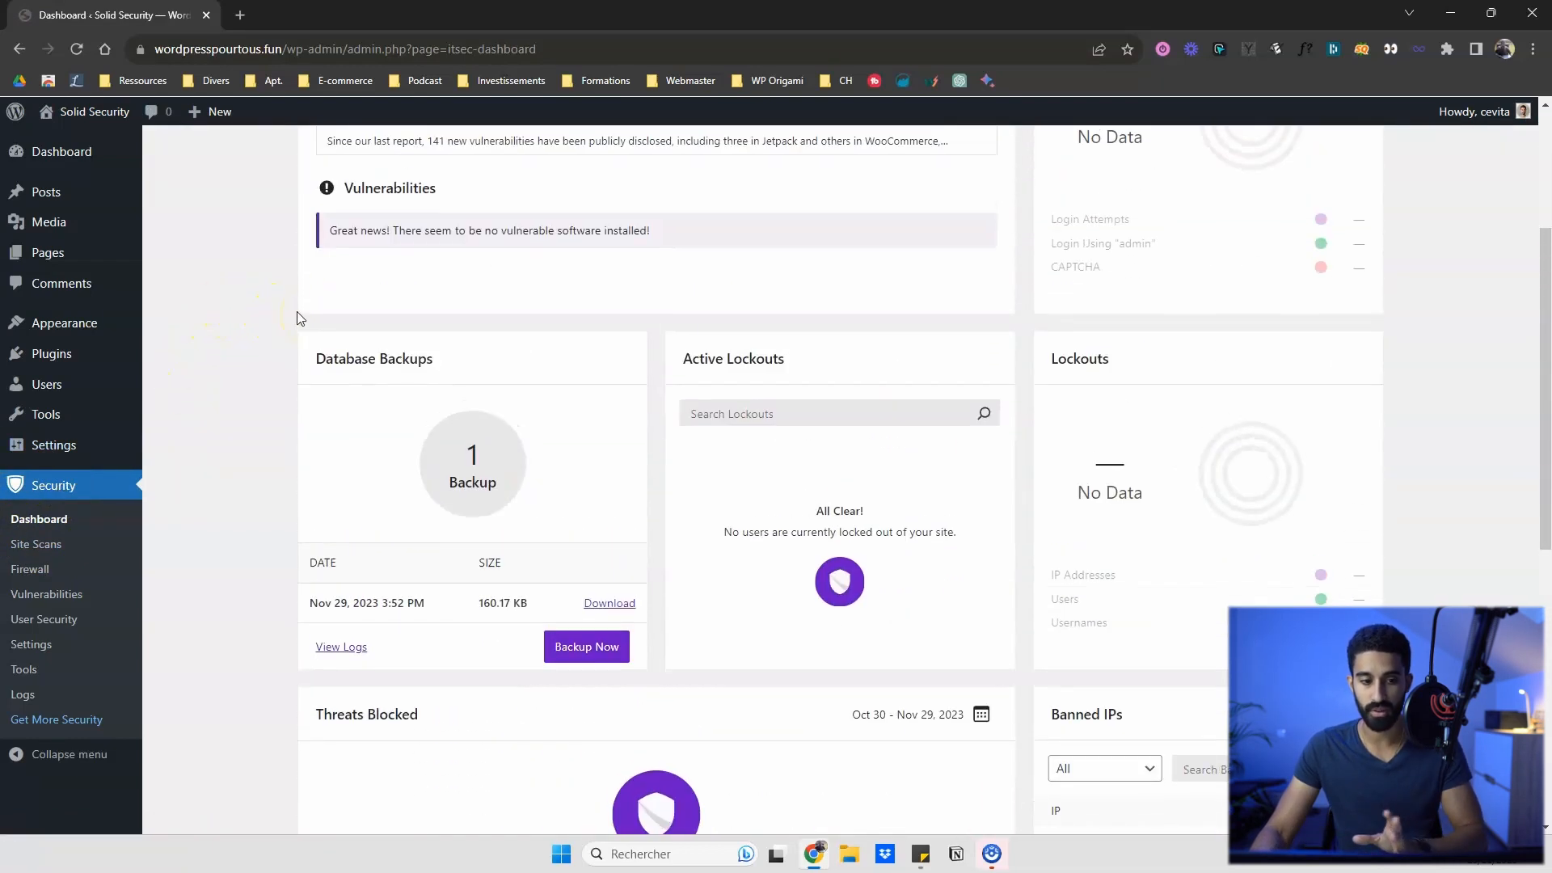
scroll(271, 305, up, 2)
scroll(318, 439, down, 4)
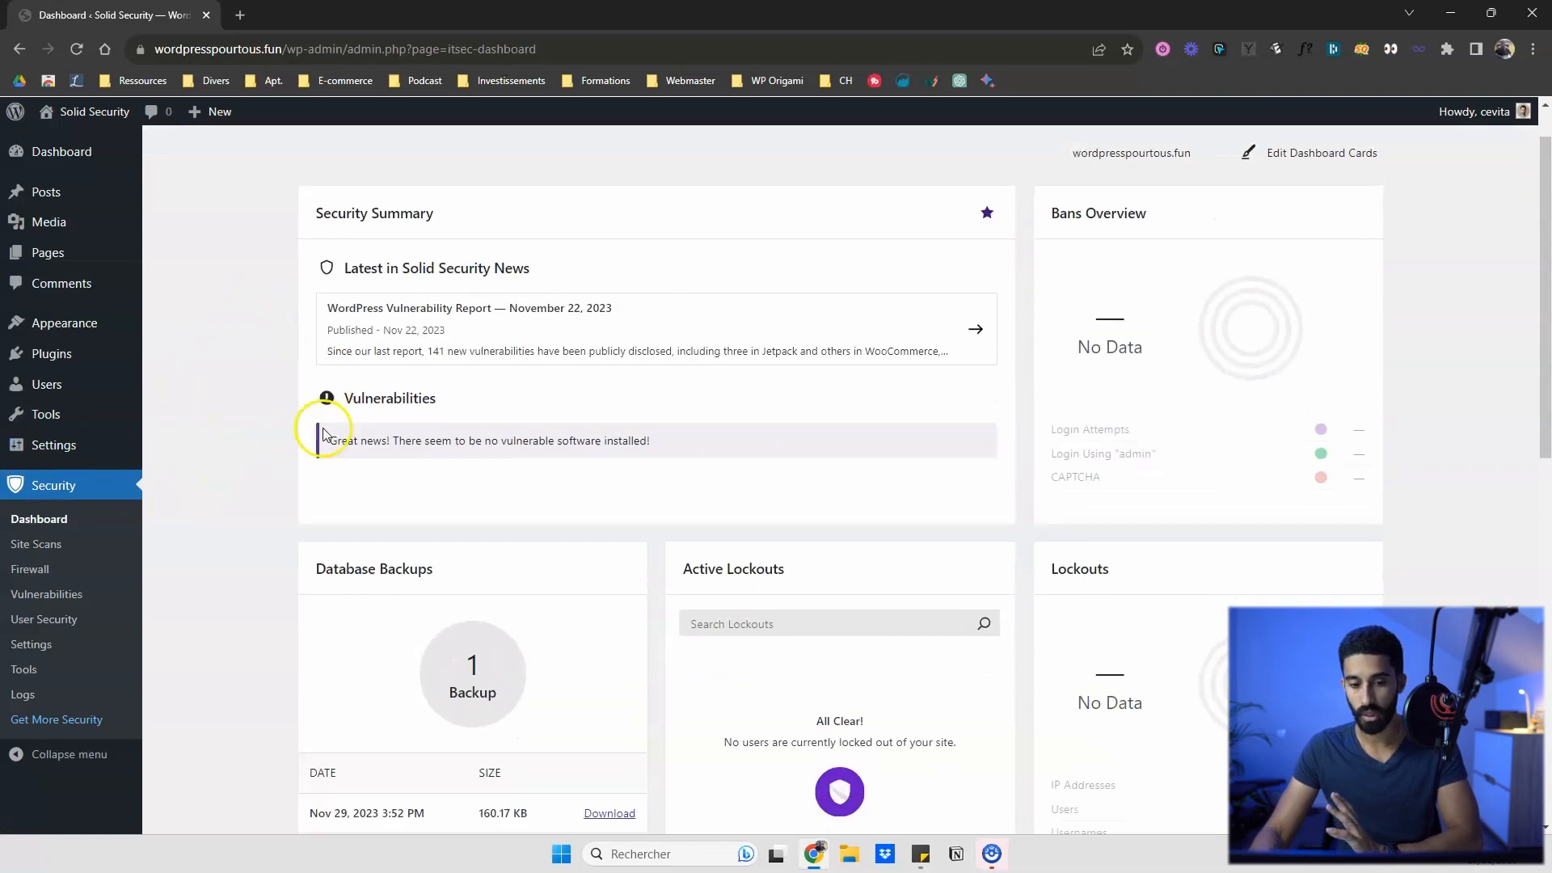
scroll(390, 390, down, 4)
scroll(383, 360, up, 4)
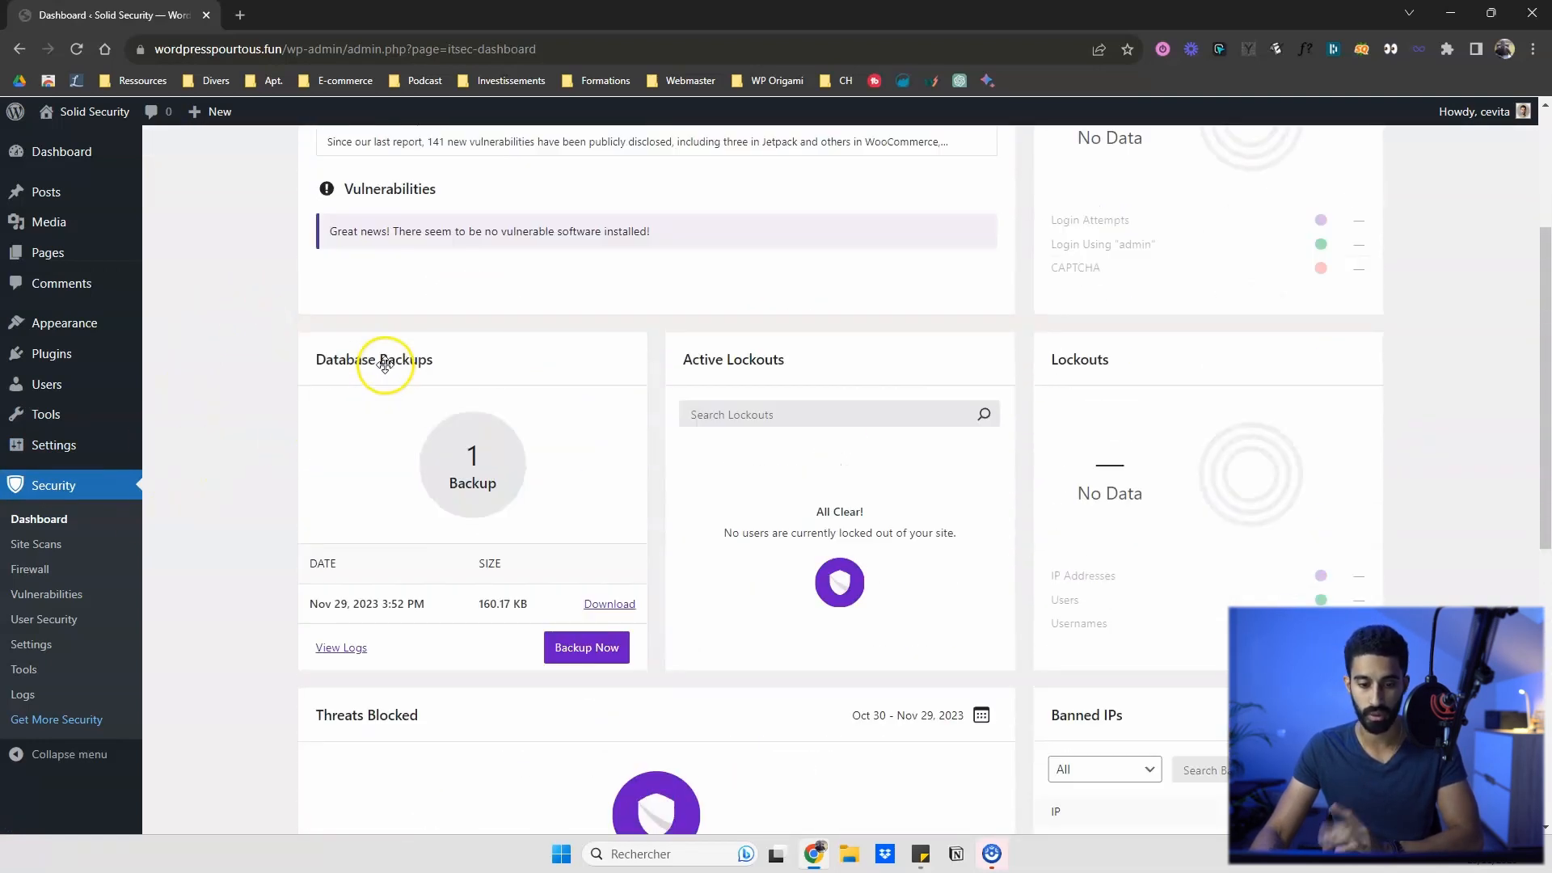
scroll(708, 404, down, 7)
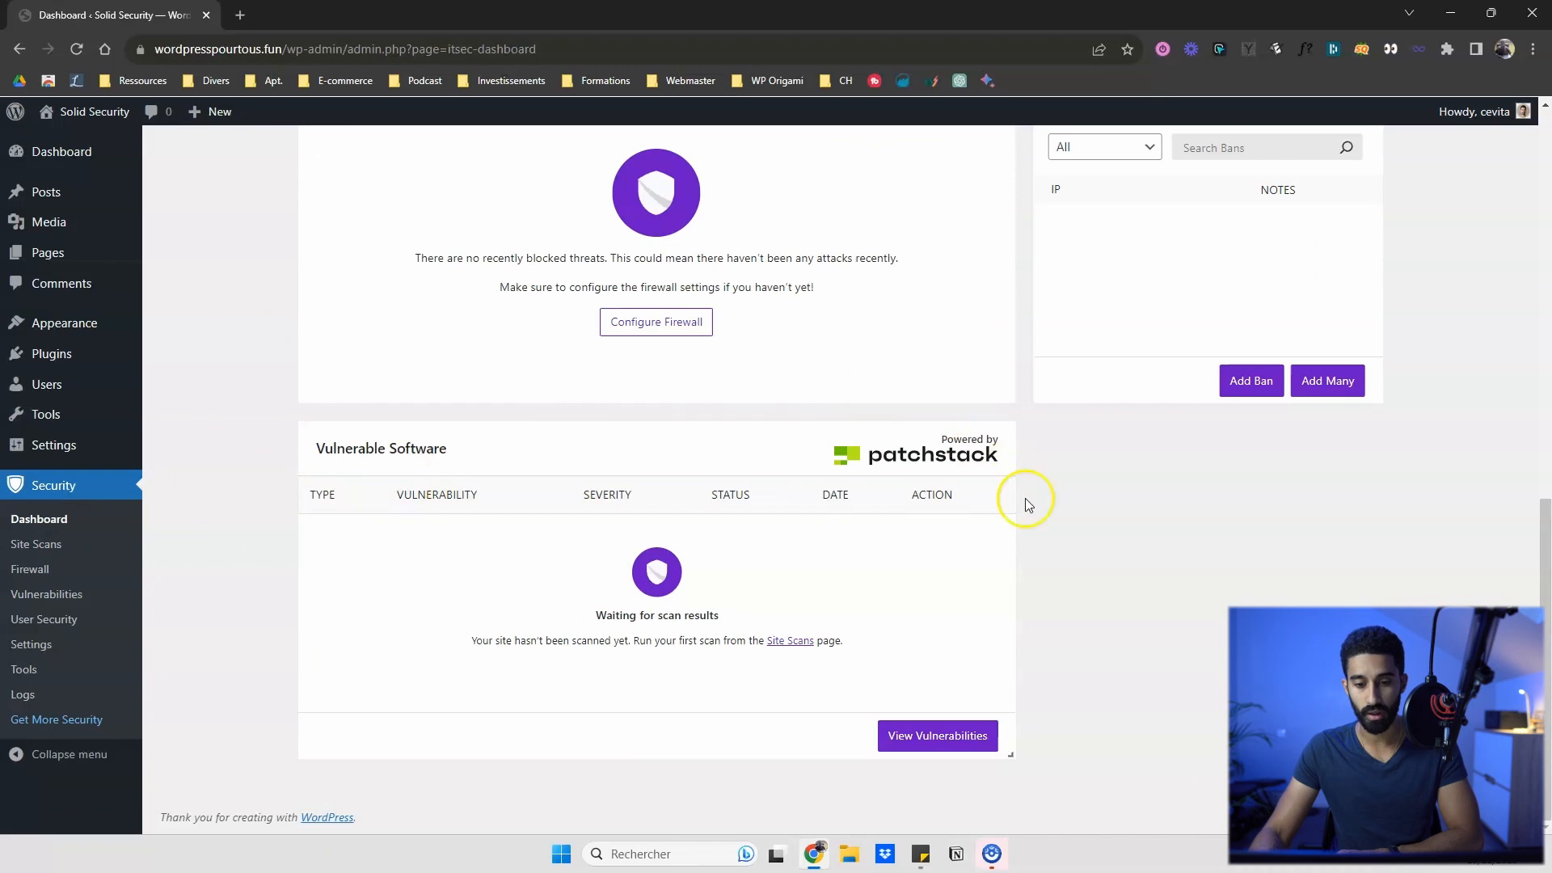